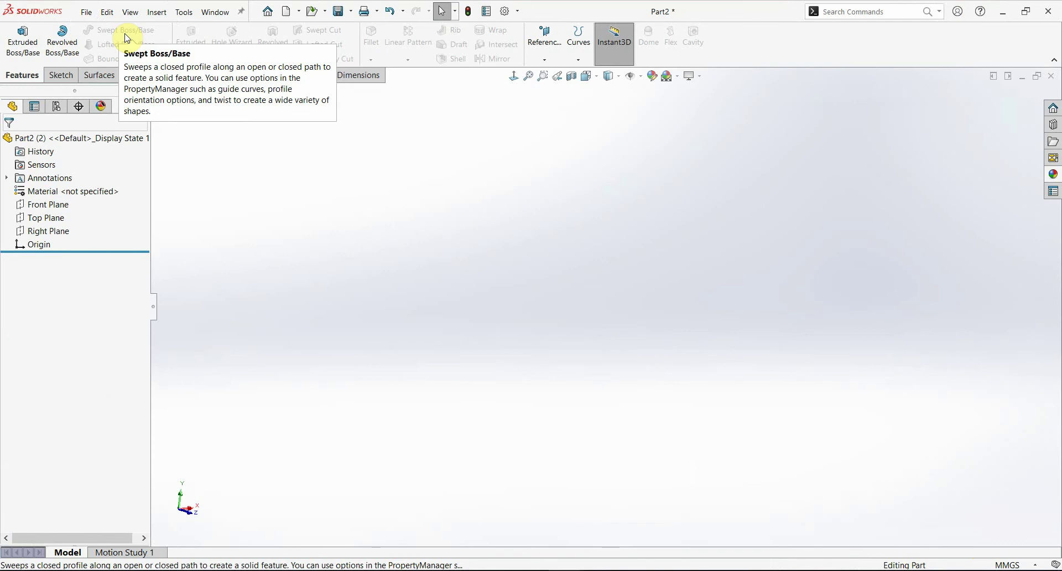
- Sketch an origin-centred ellipse on the Top Plane with radii about 44.84 and 21.82
click(47, 218)
click(65, 206)
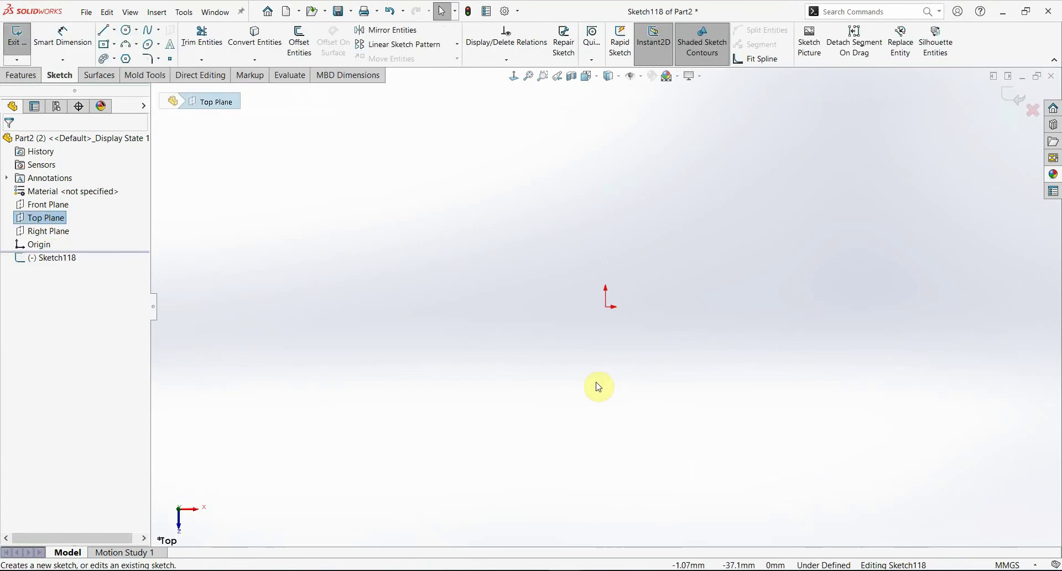
click(149, 48)
click(595, 304)
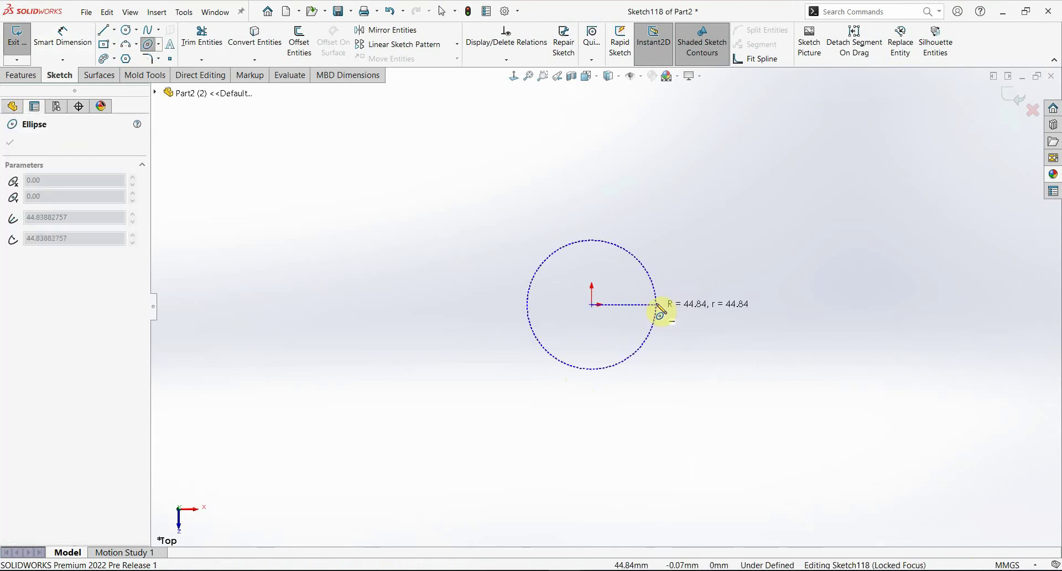
click(658, 303)
click(643, 280)
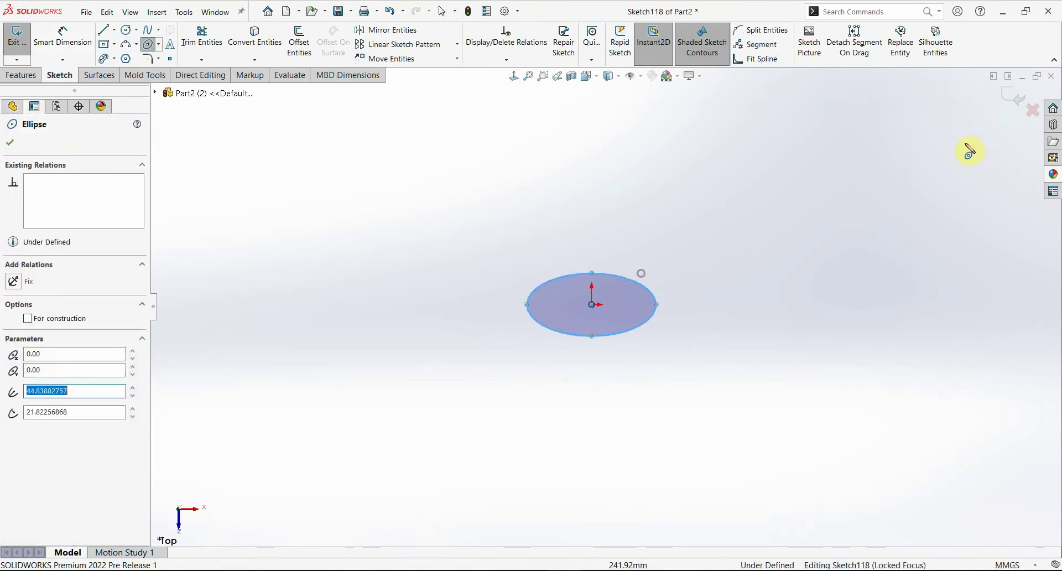
click(1009, 99)
- Start a Front Plane sketch with a vertical line rising from the origin
click(61, 204)
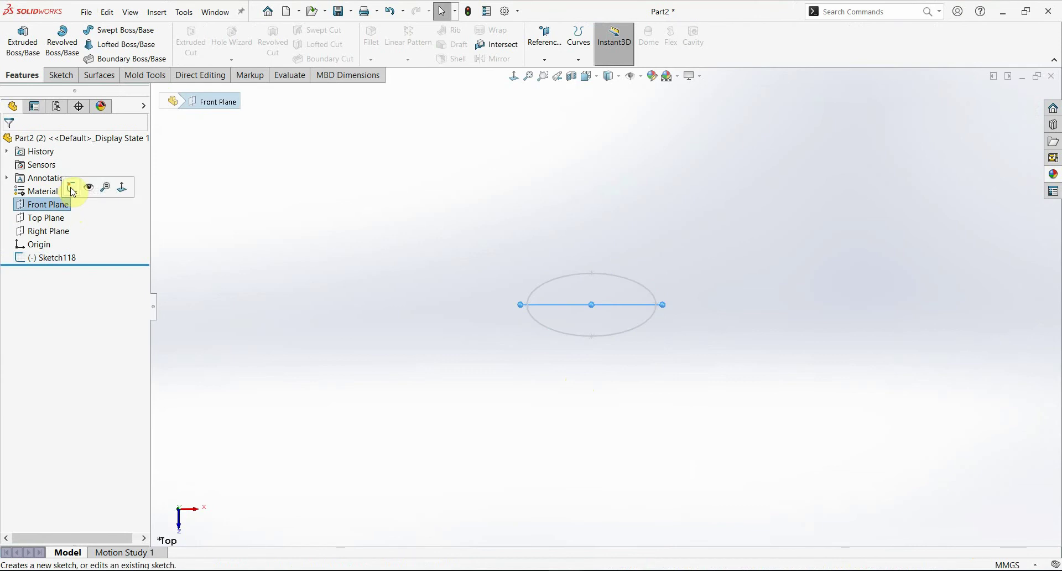
click(71, 188)
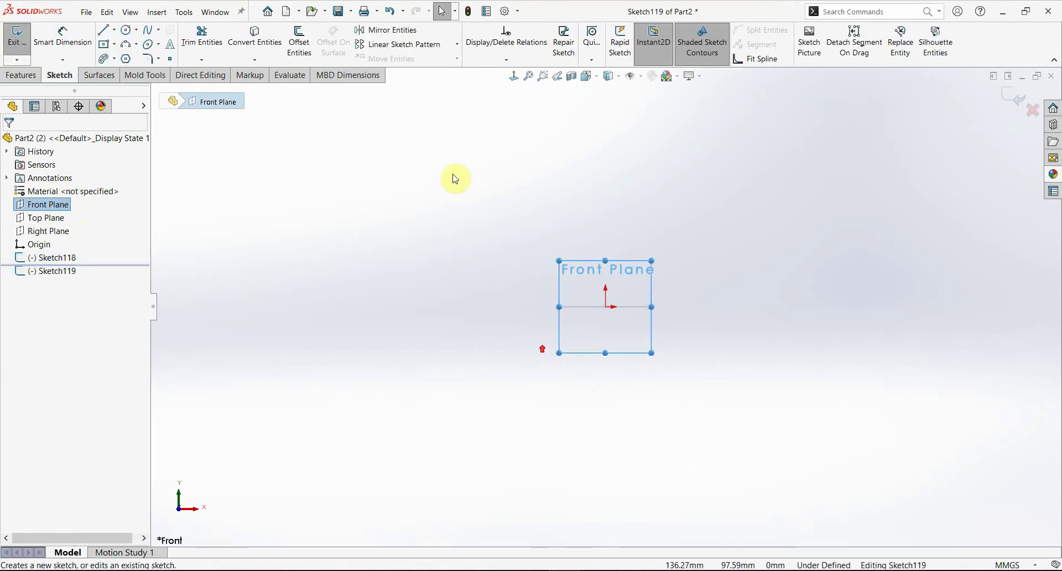
key(l)
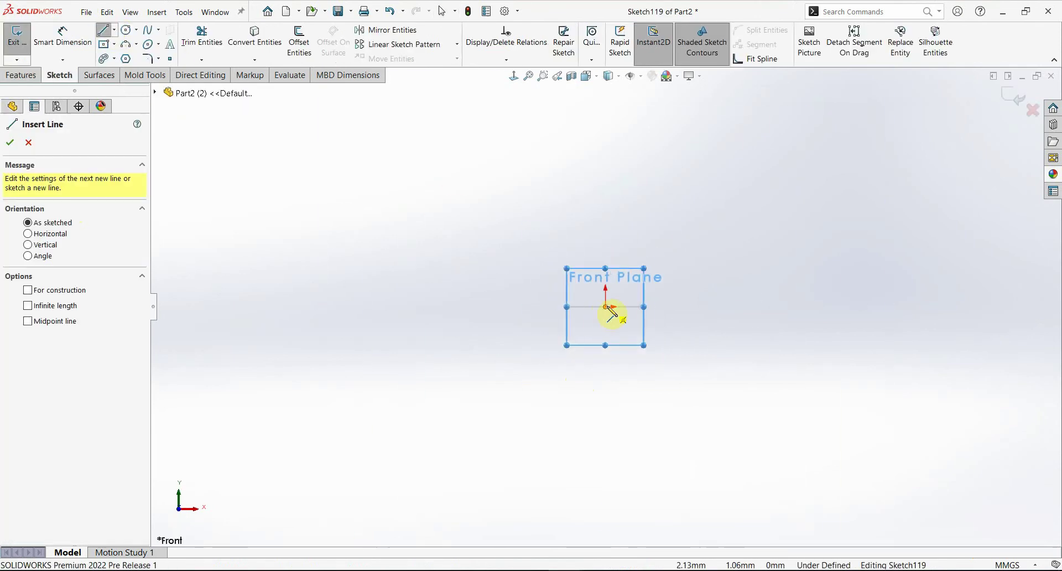
click(605, 306)
click(605, 178)
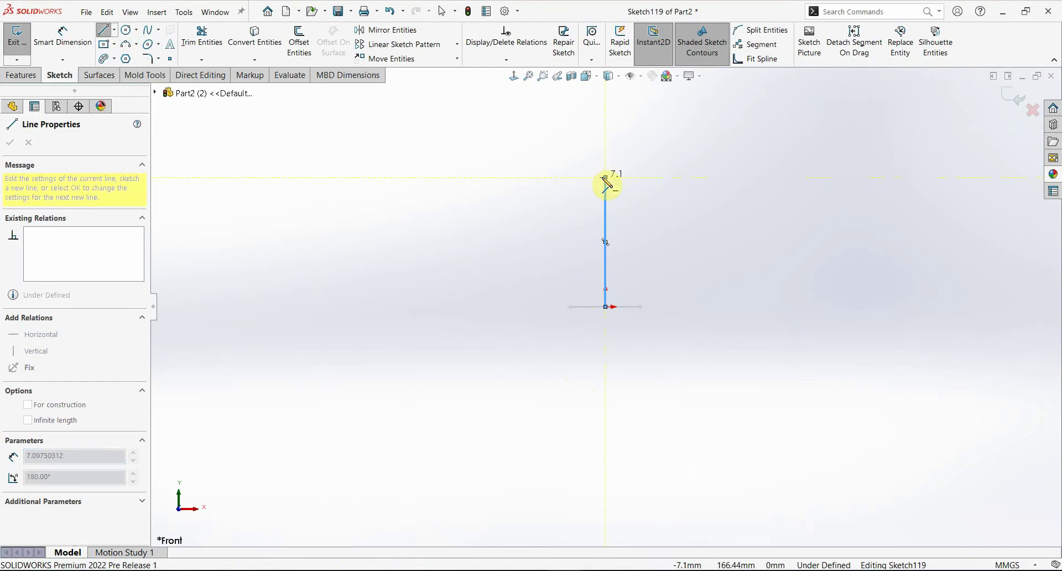
- Continue the path with tangent arcs and two angled lines, then close Sketch119
click(643, 113)
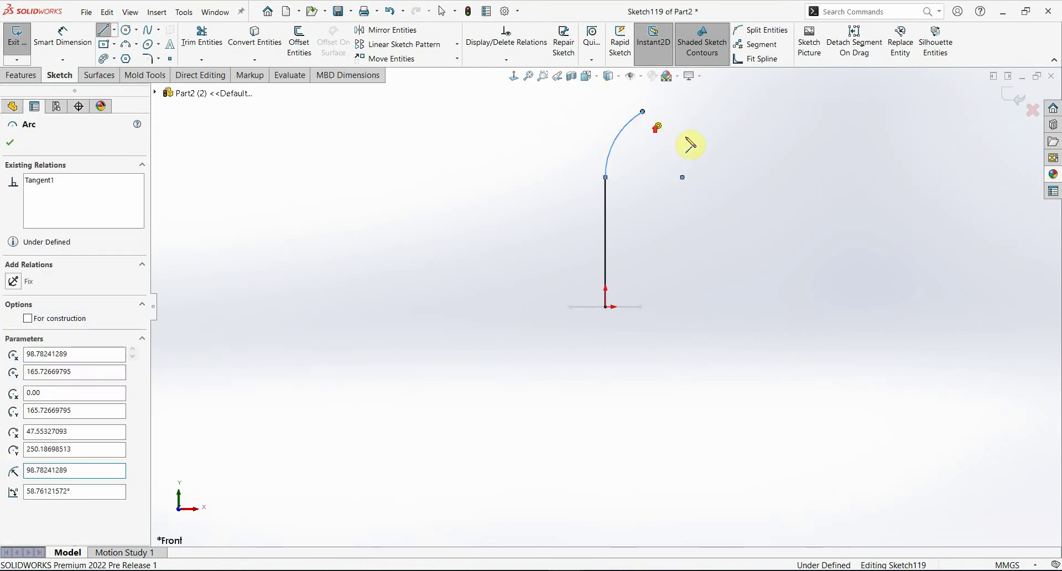
key(z)
click(721, 155)
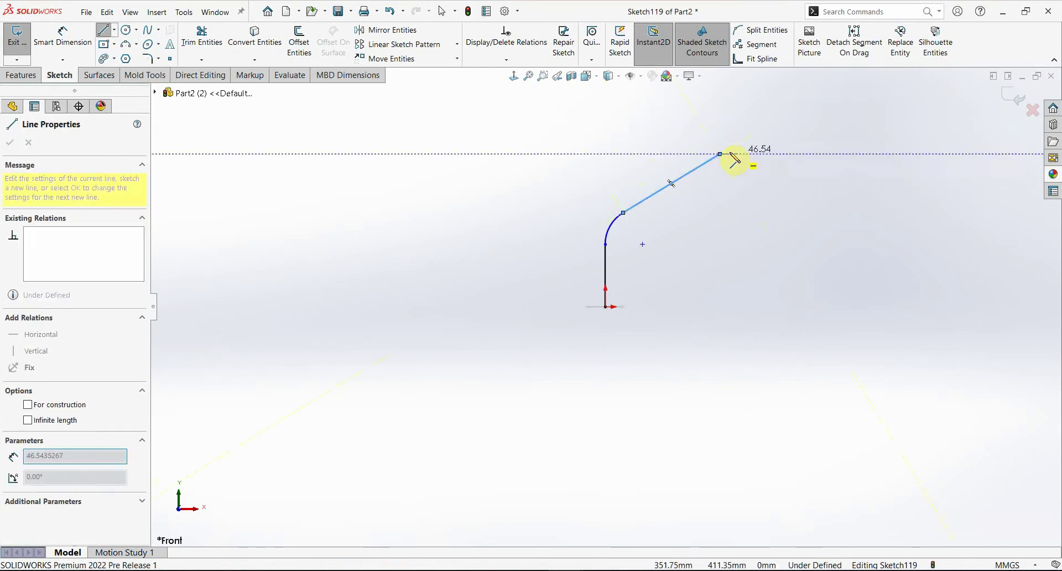
click(785, 161)
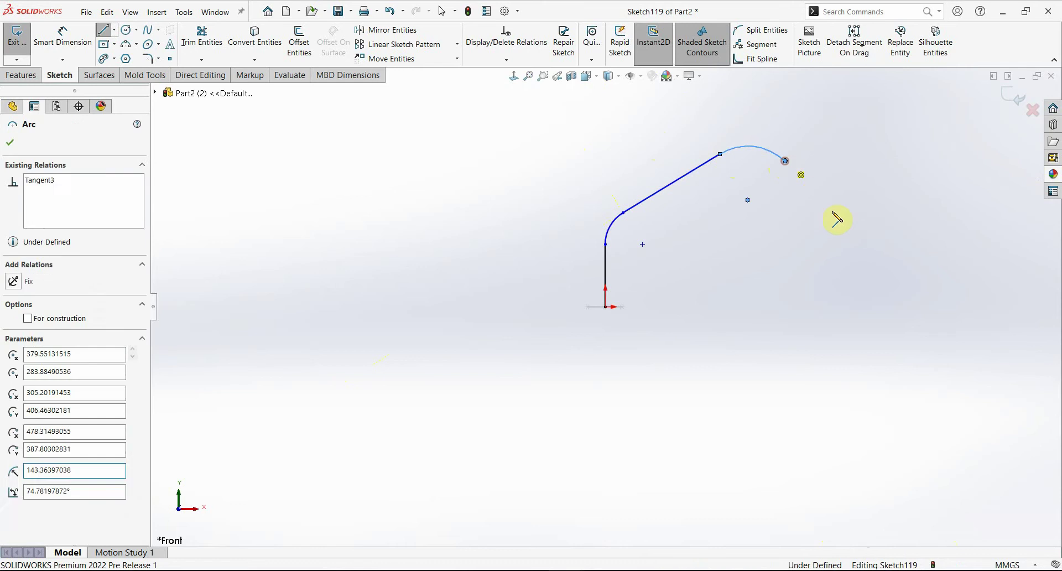
click(835, 209)
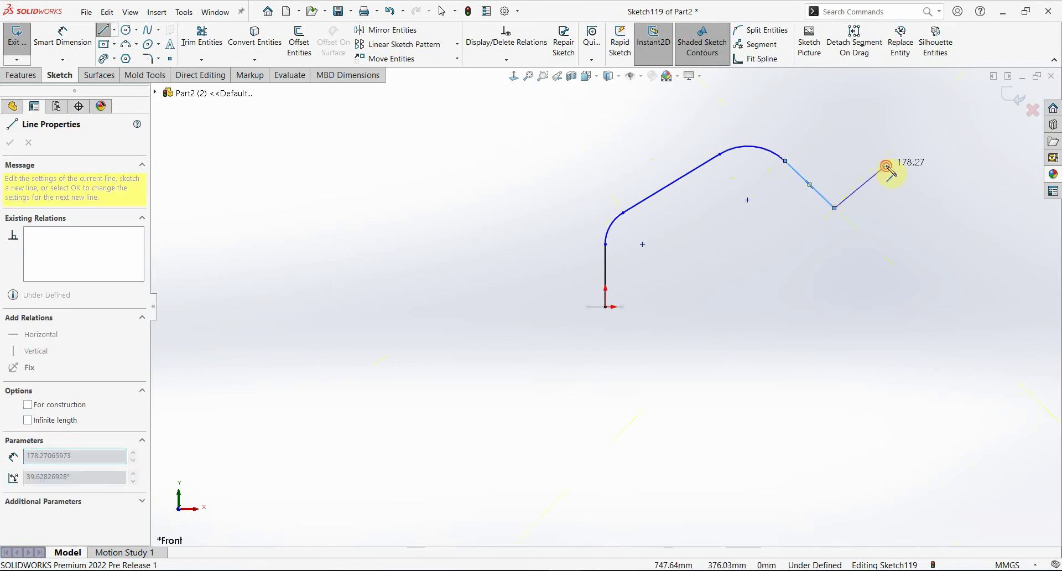
key(Escape)
click(1013, 99)
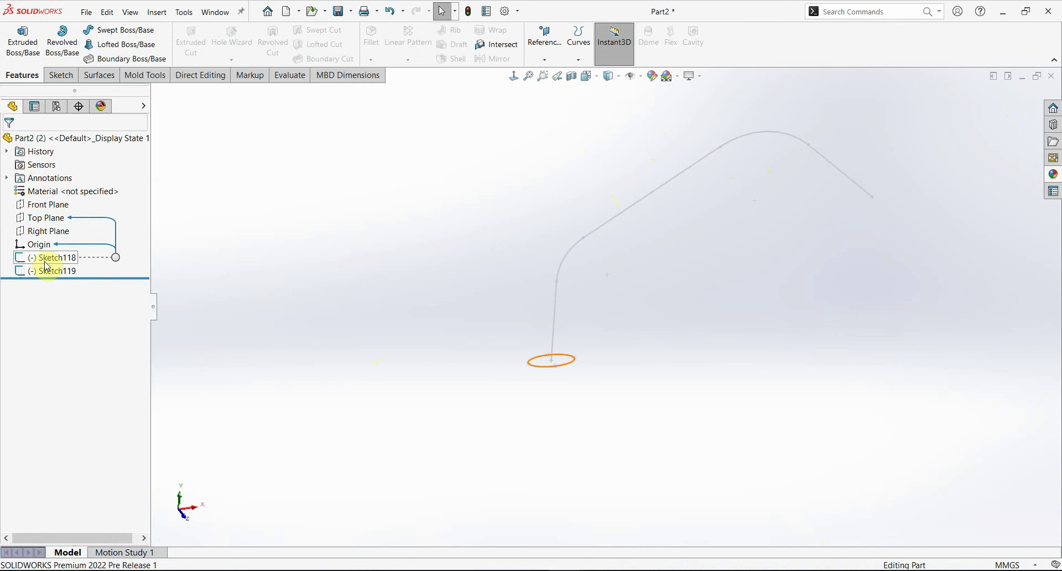
click(58, 272)
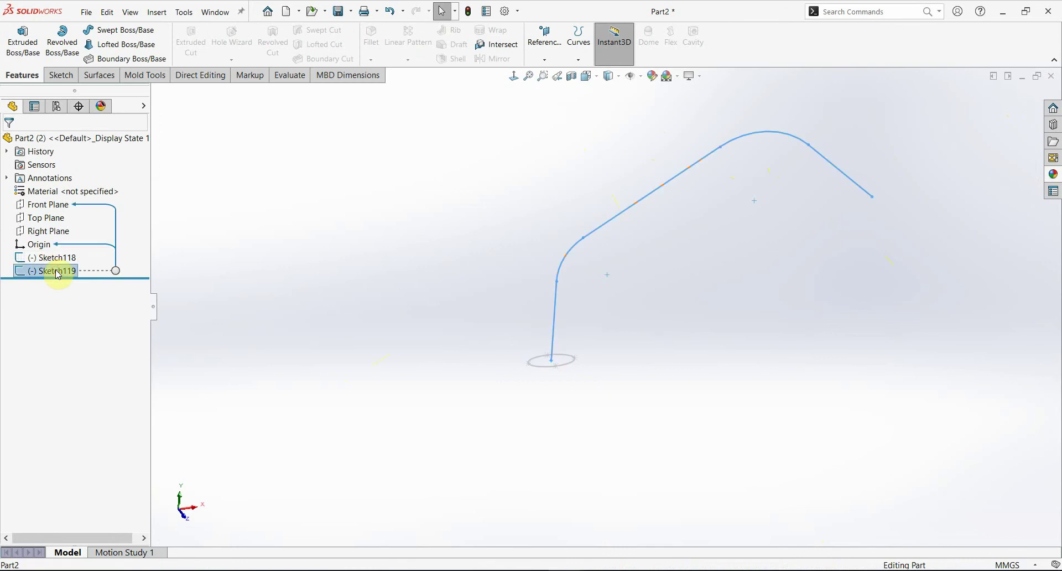
click(251, 232)
- Start a sweep, briefly try a 10 mm circular profile, then choose ellipse Sketch118 as profile
click(124, 32)
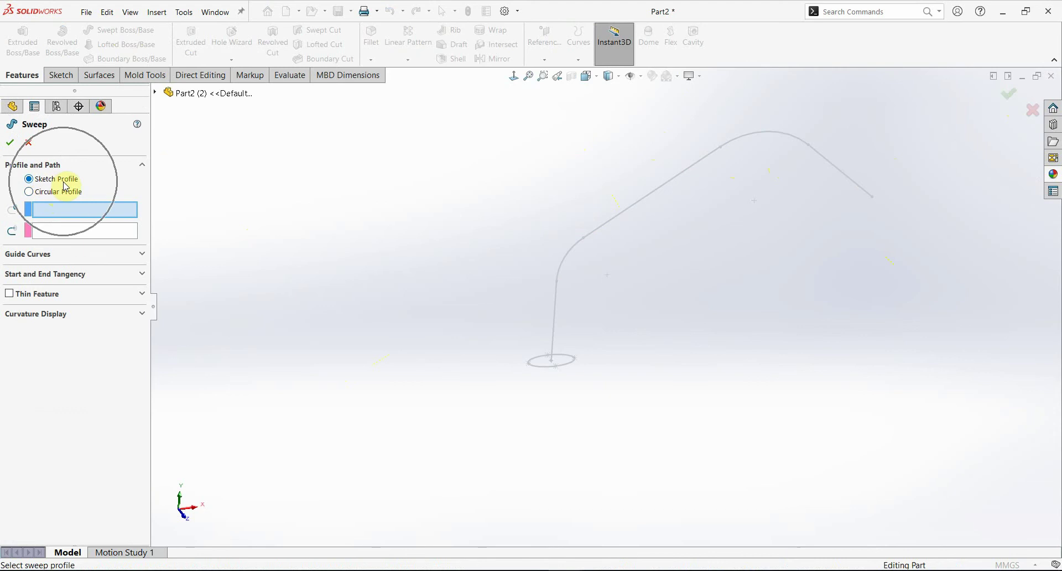
middle_drag(635, 381, 558, 348)
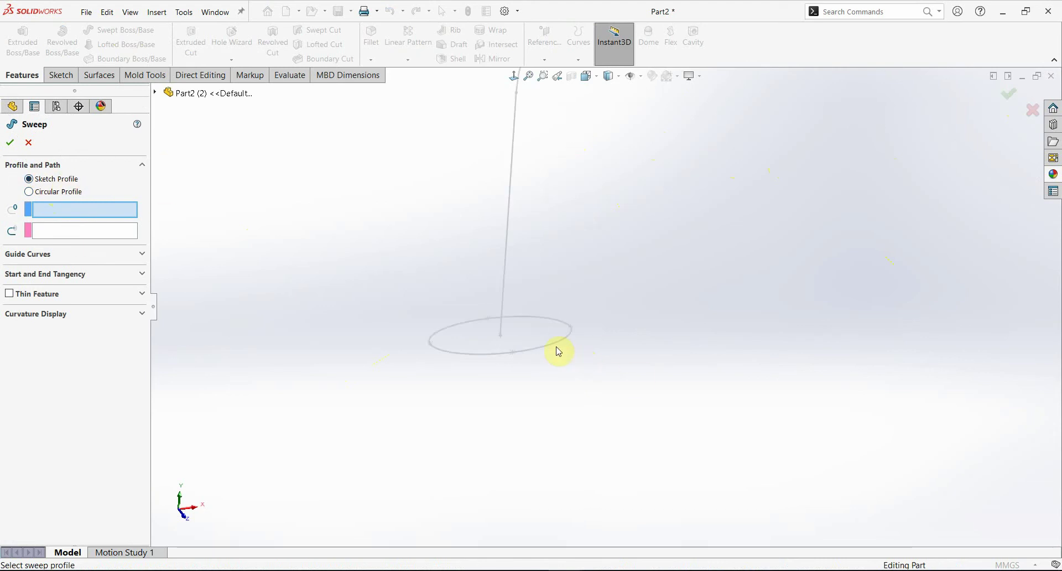
click(45, 193)
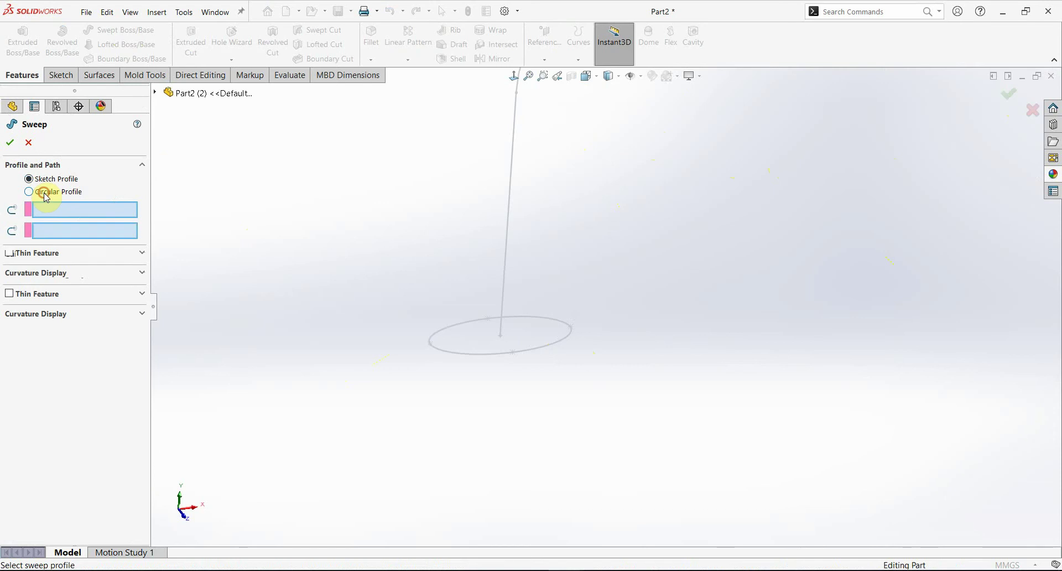
click(67, 212)
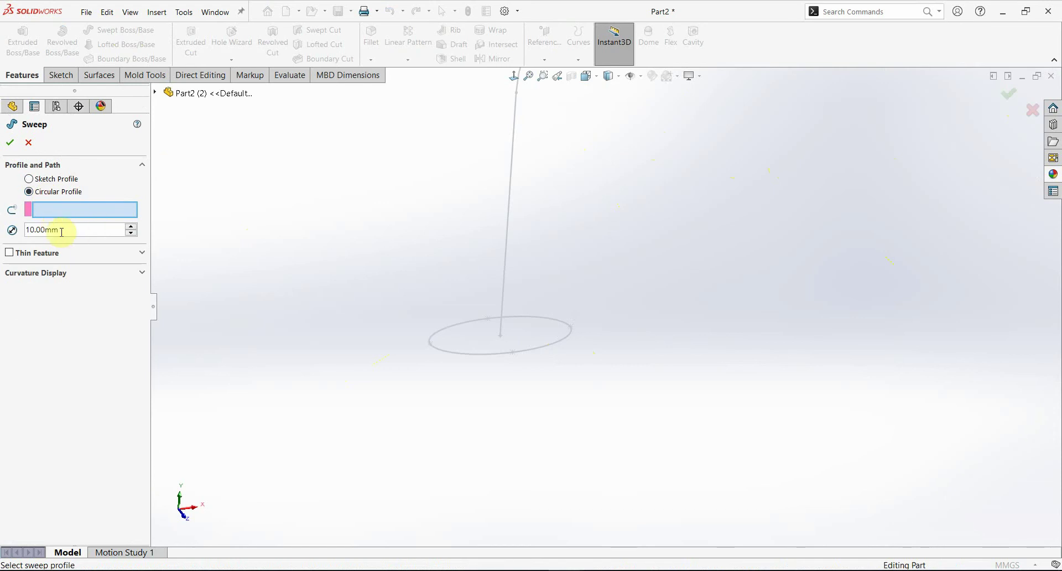
click(66, 231)
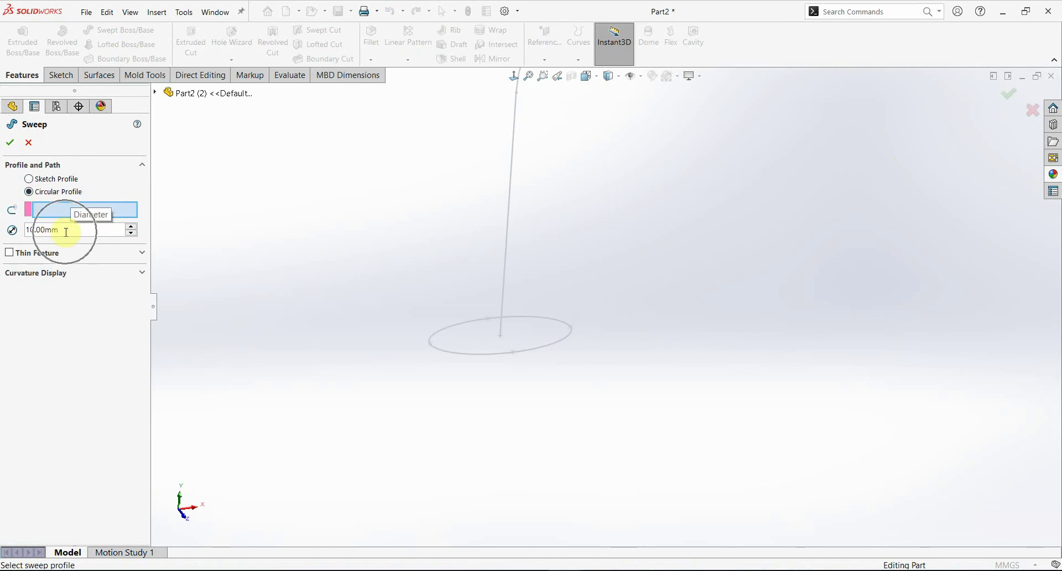
click(48, 179)
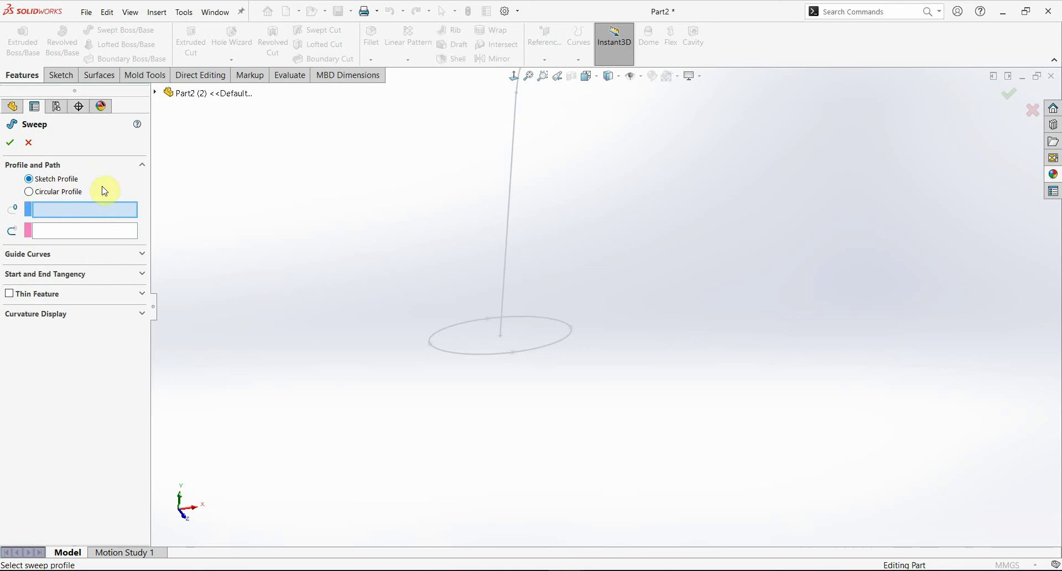
click(446, 334)
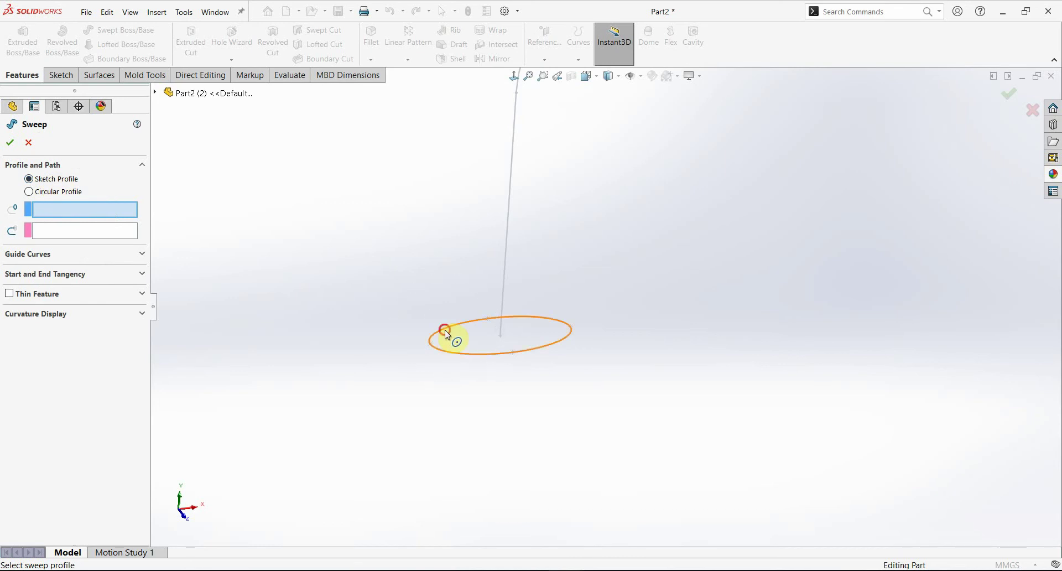
click(466, 338)
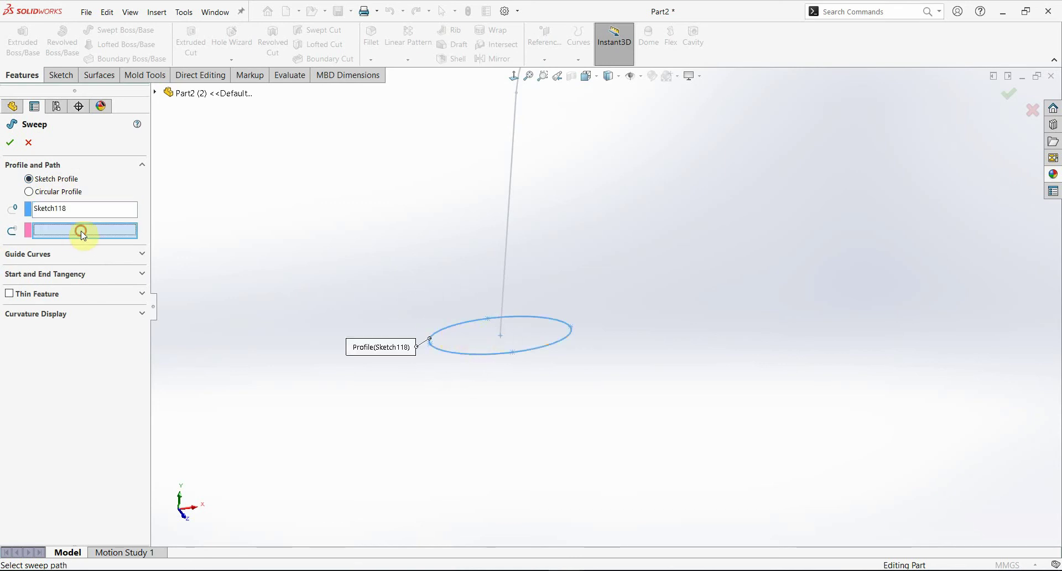
- Pick the bent Sketch119 as the sweep path
scroll(542, 277, up, 3)
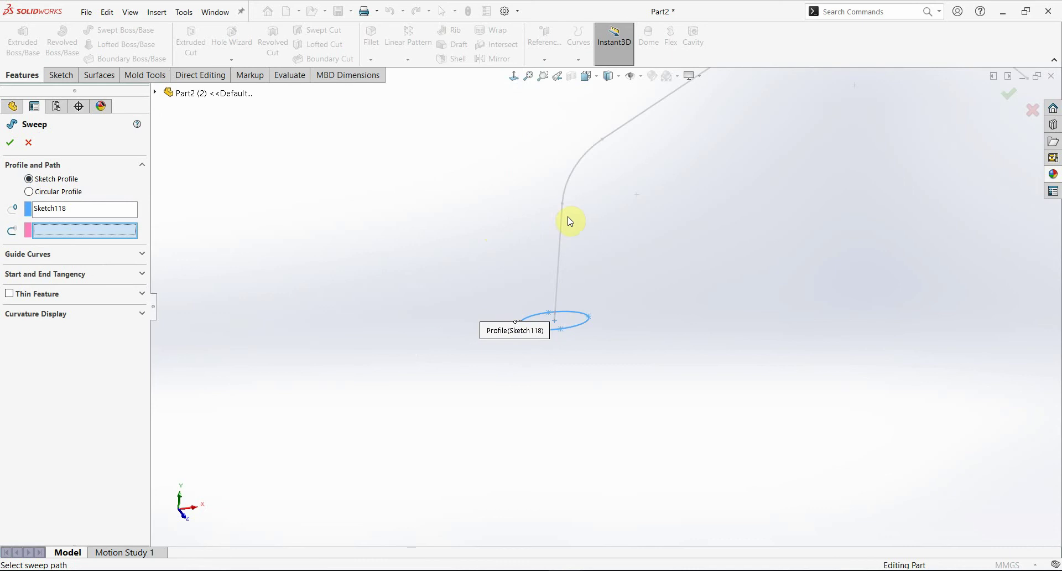
click(561, 225)
scroll(622, 267, up, 3)
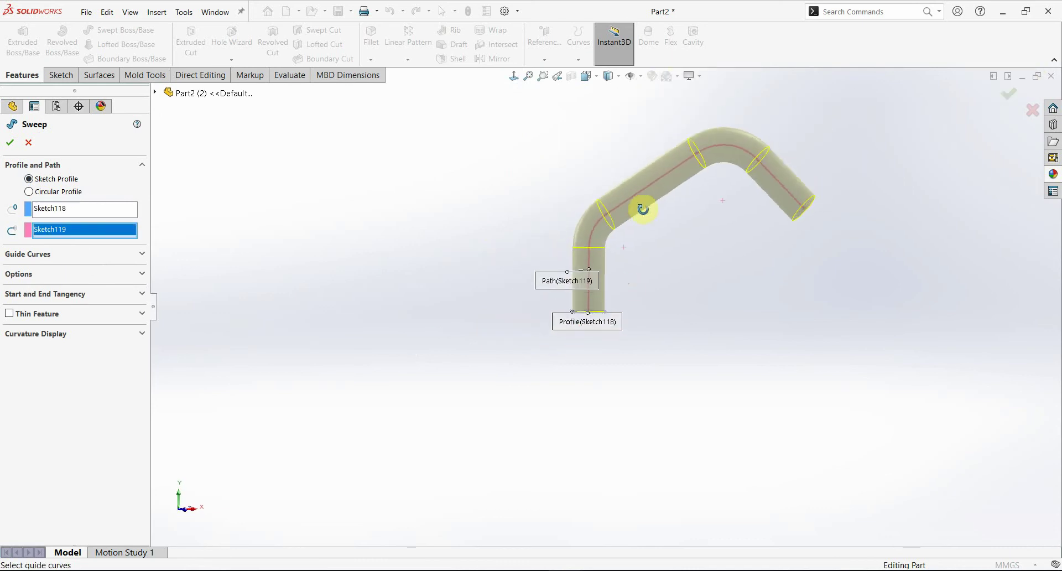
scroll(609, 284, up, 1)
scroll(603, 288, down, 1)
scroll(559, 257, down, 2)
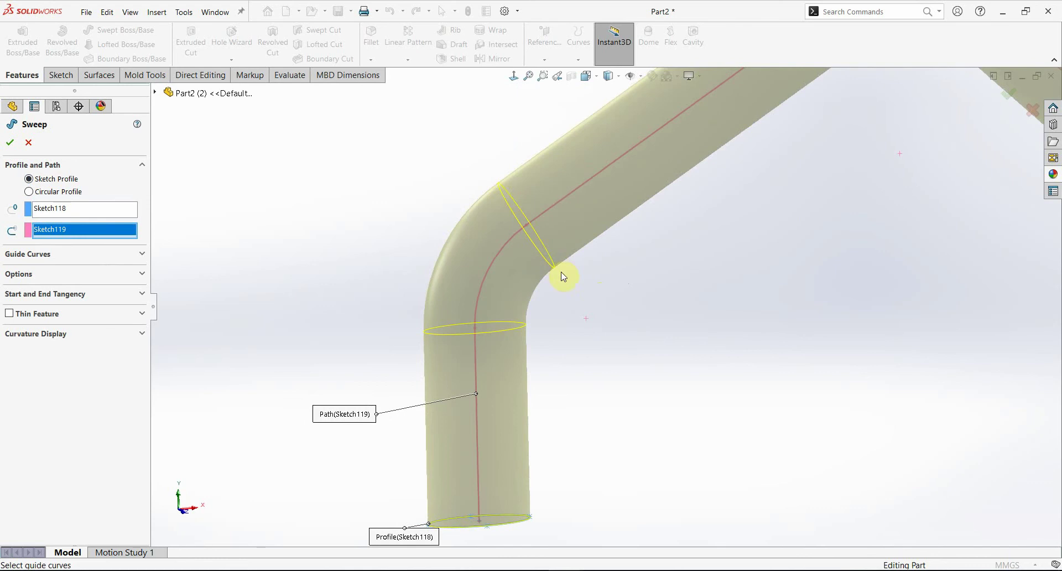
scroll(564, 277, up, 3)
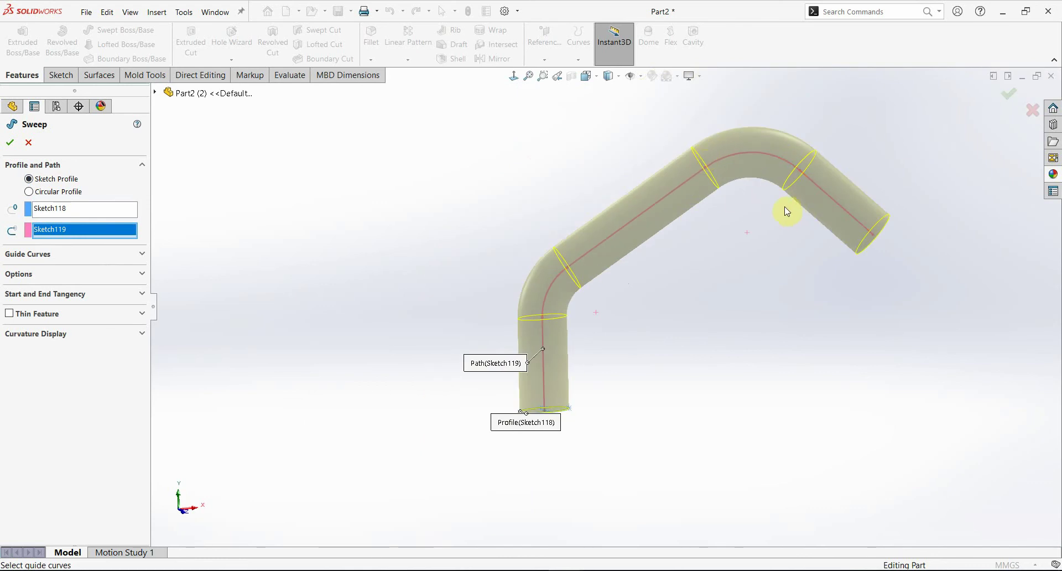
- Enable Merge tangent faces and create the swept tube Sweep9
click(53, 278)
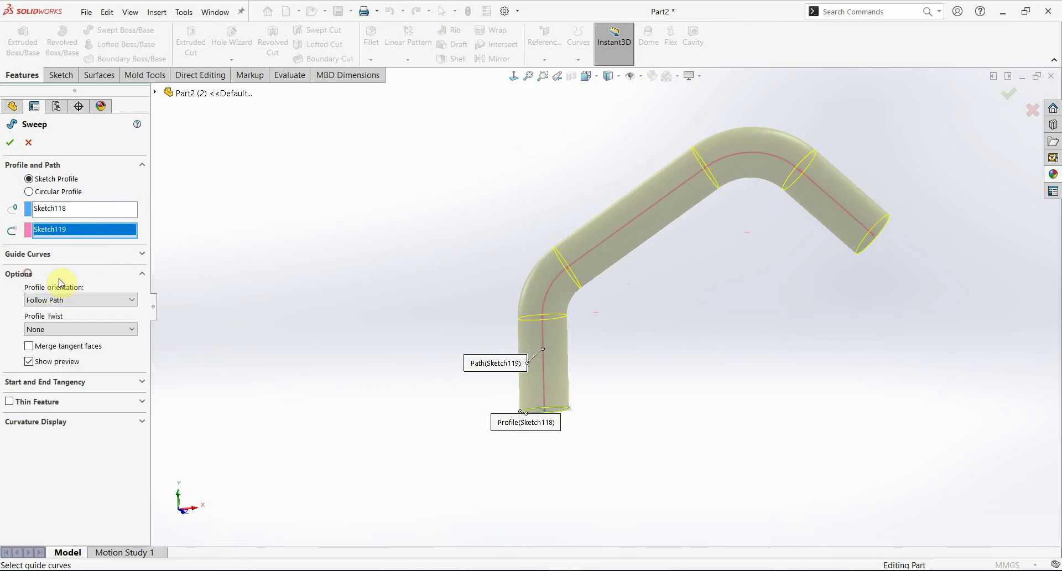
click(35, 351)
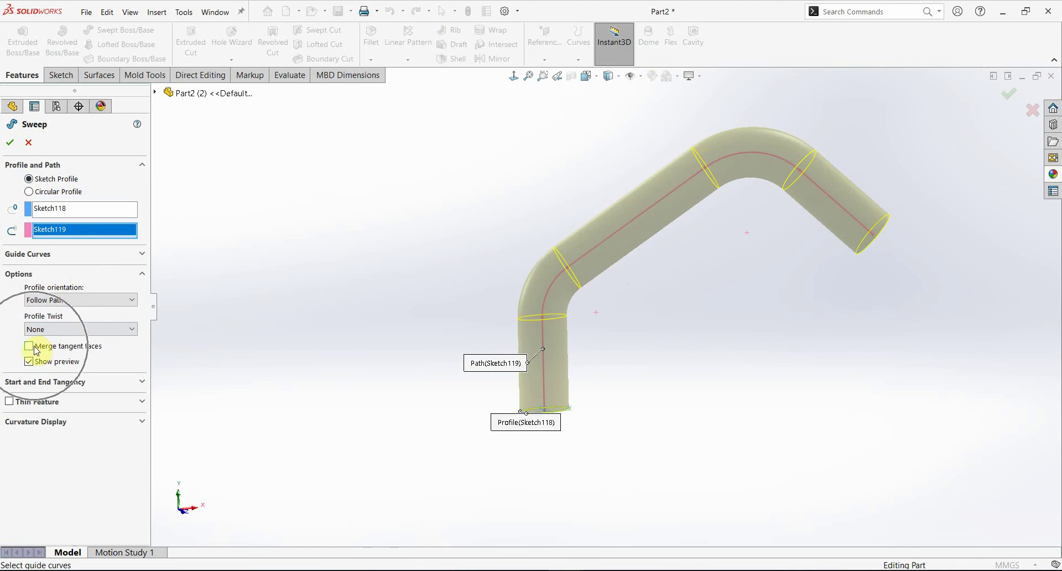
click(35, 351)
click(35, 347)
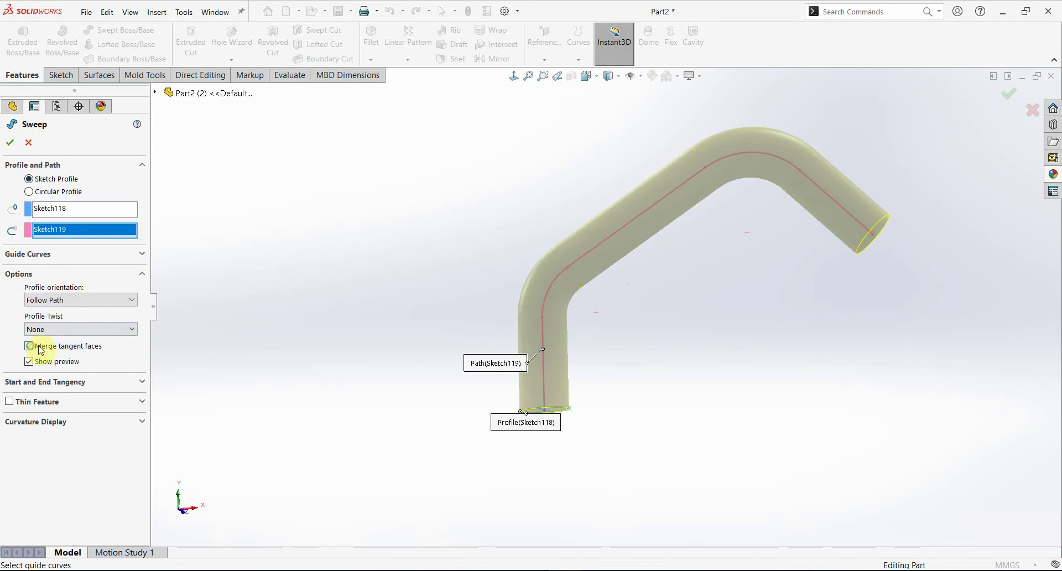
scroll(468, 349, down, 3)
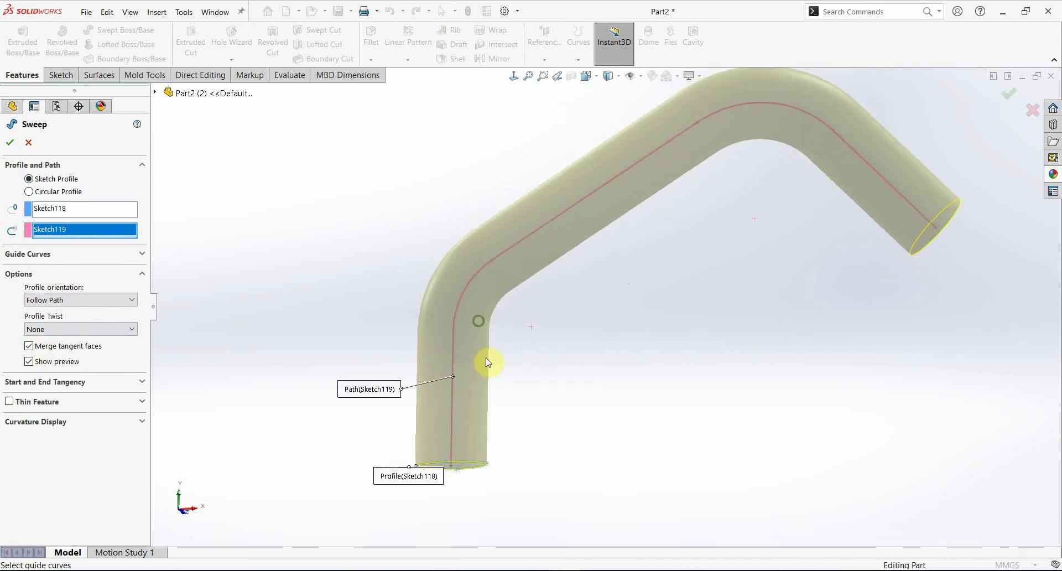
middle_drag(526, 343, 483, 364)
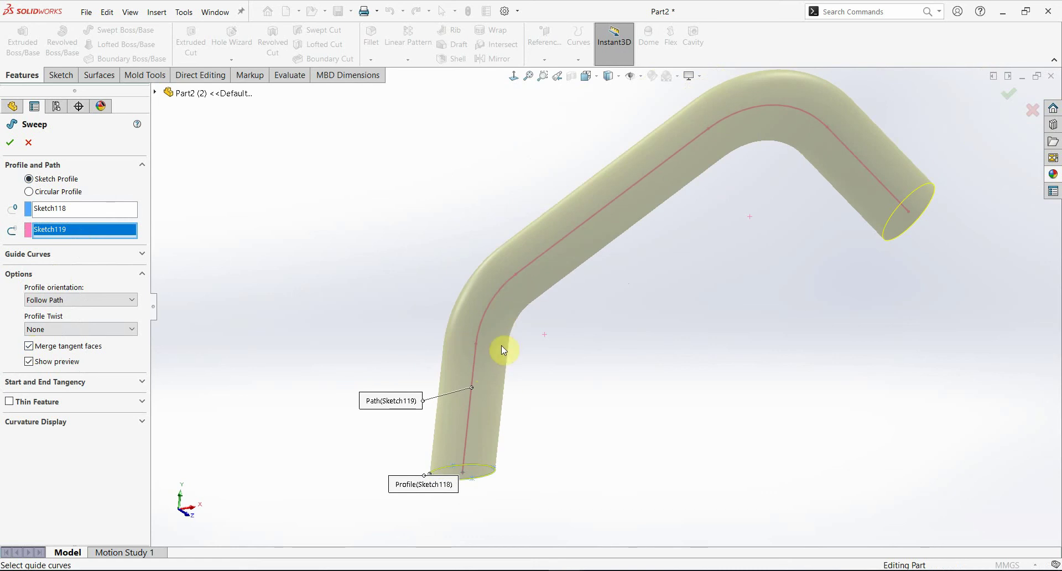
click(534, 296)
click(11, 145)
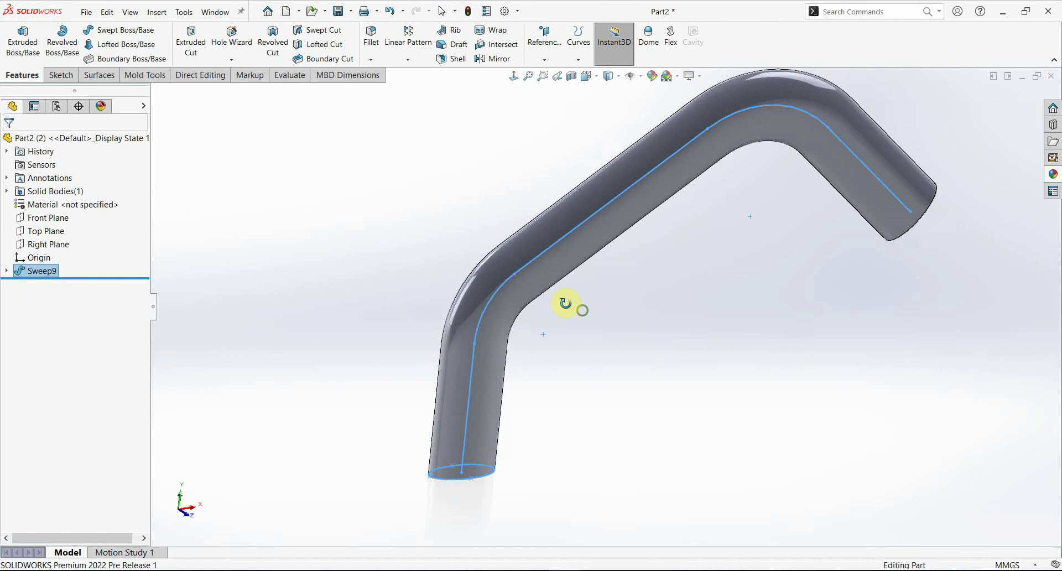
- Delete the Sweep9 tube, keeping sketches Sketch118 and Sketch119
click(532, 266)
mouse_move(619, 340)
middle_down()
mouse_move(719, 299)
mouse_move(612, 335)
middle_up()
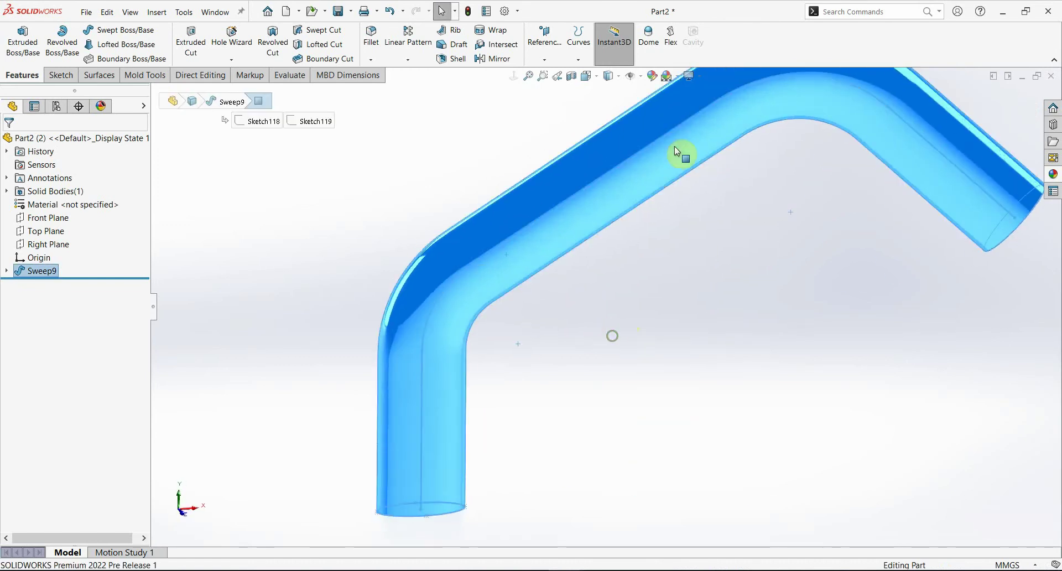
click(861, 189)
scroll(861, 189, up, 2)
right_click(41, 271)
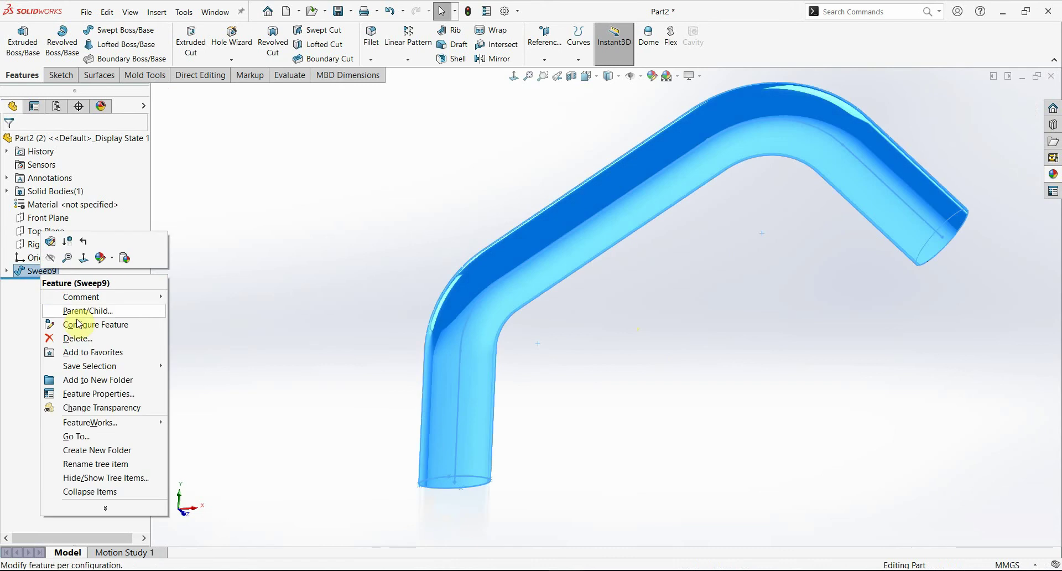
click(89, 337)
click(607, 225)
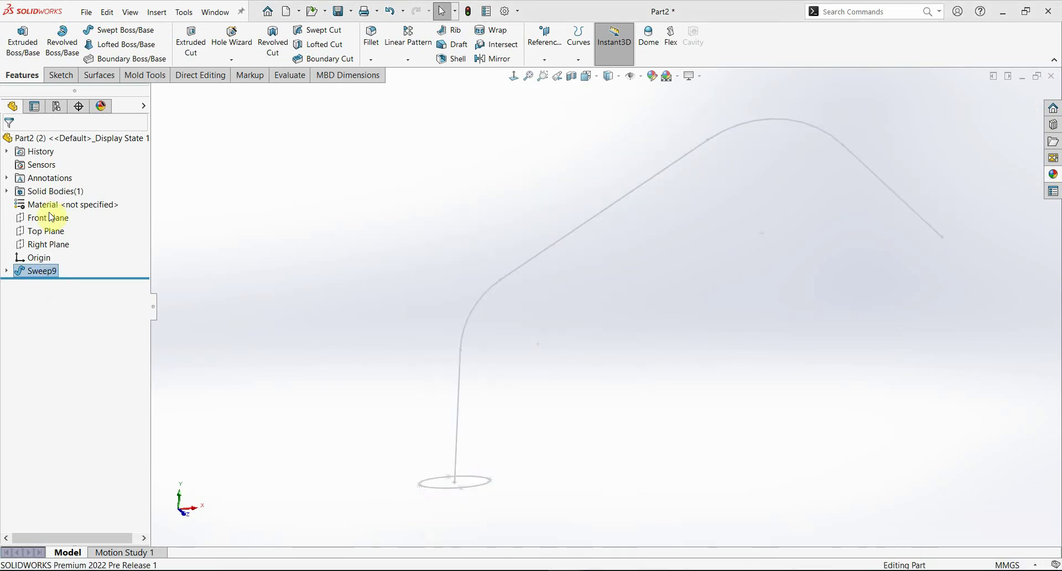
click(56, 205)
- Draw Sketch120 on the Front Plane: an S-shaped spline from the ellipse centre upward
click(62, 188)
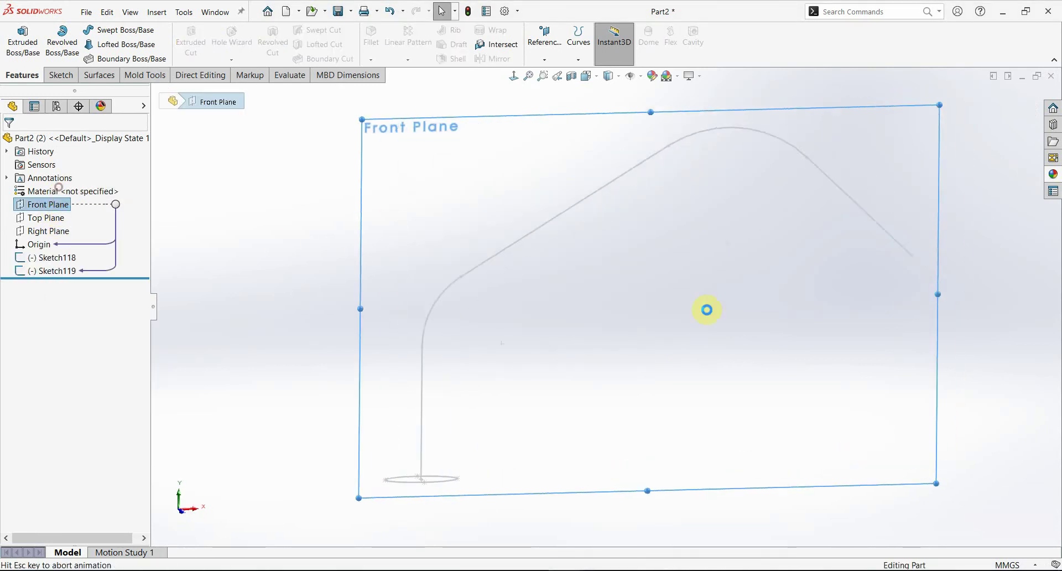
click(152, 33)
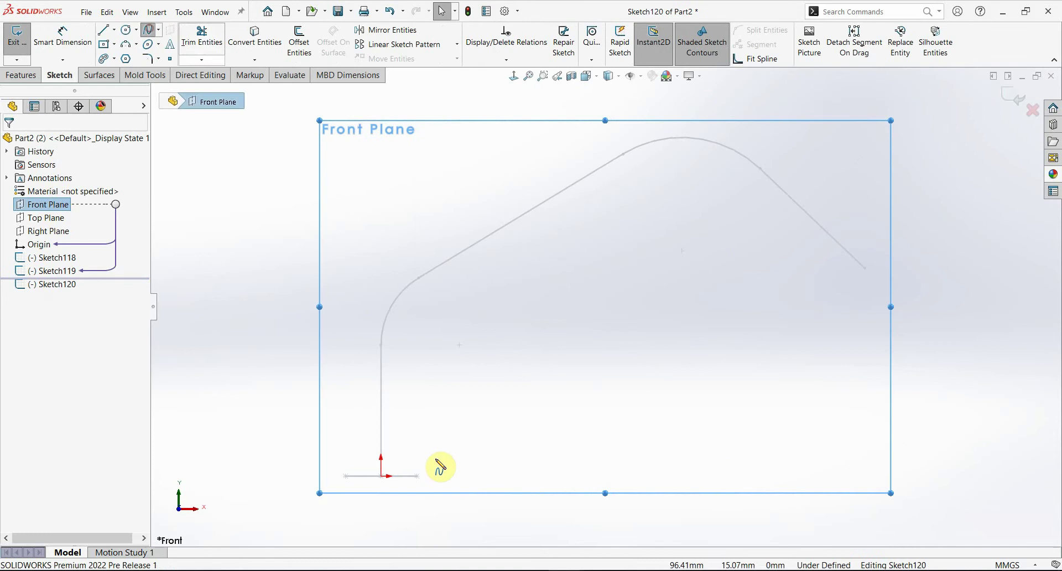
click(381, 476)
click(404, 364)
click(461, 307)
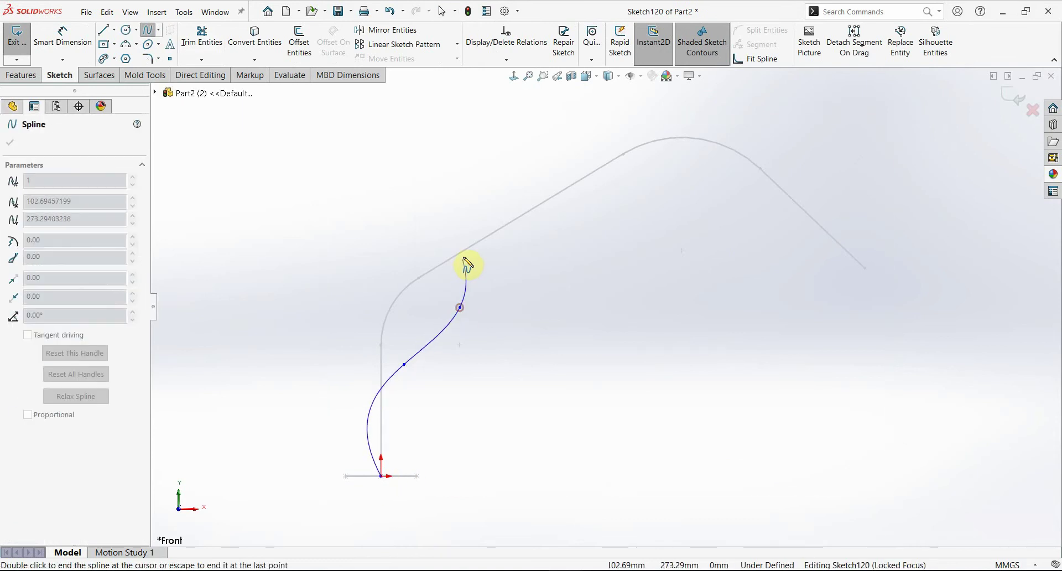
click(483, 253)
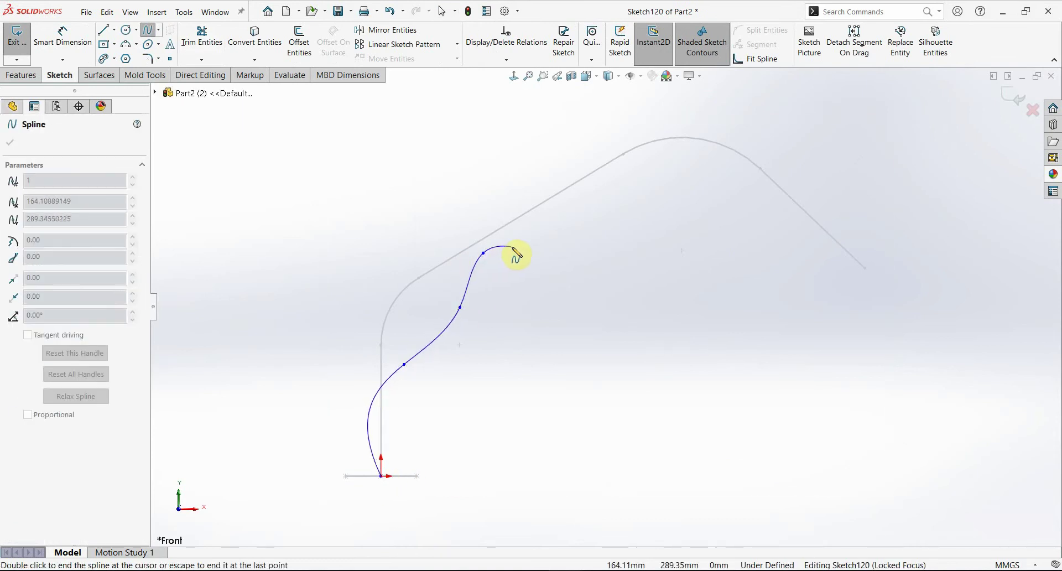
double_click(521, 201)
click(1014, 101)
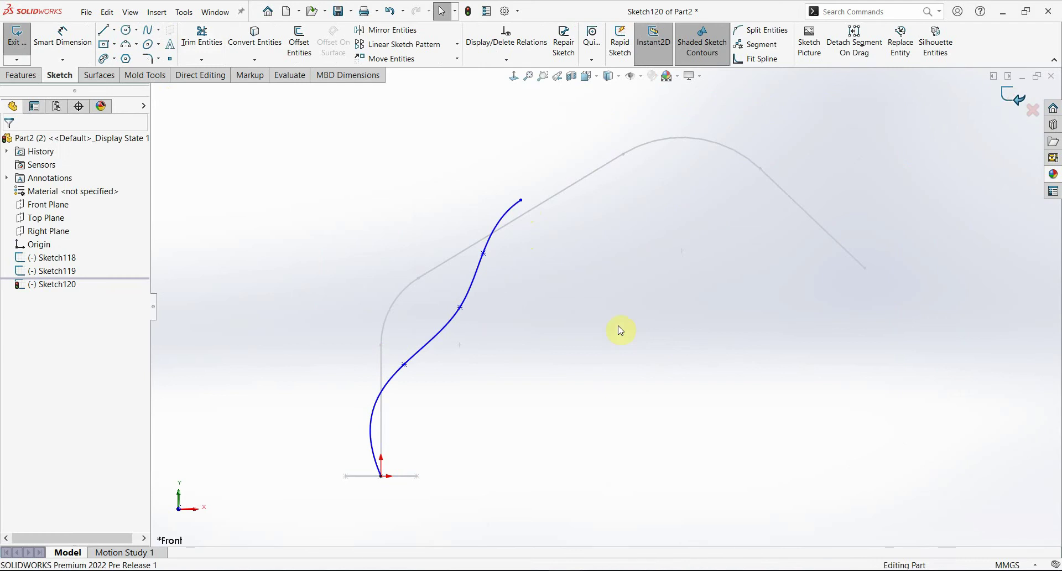
middle_drag(524, 339, 541, 374)
- Start a sweep with the ellipse as profile and spline Sketch120 as path
click(121, 29)
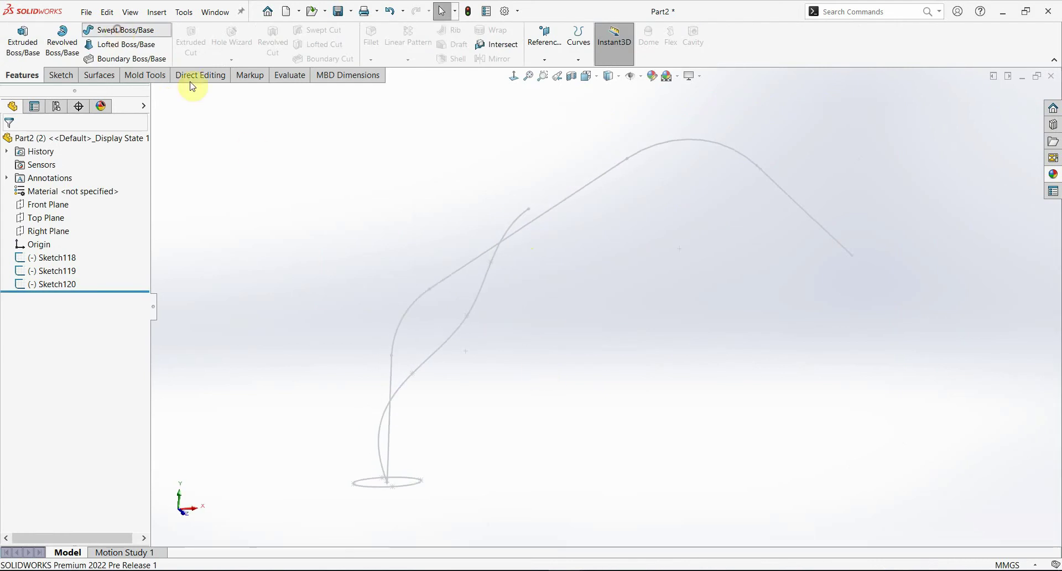
click(62, 208)
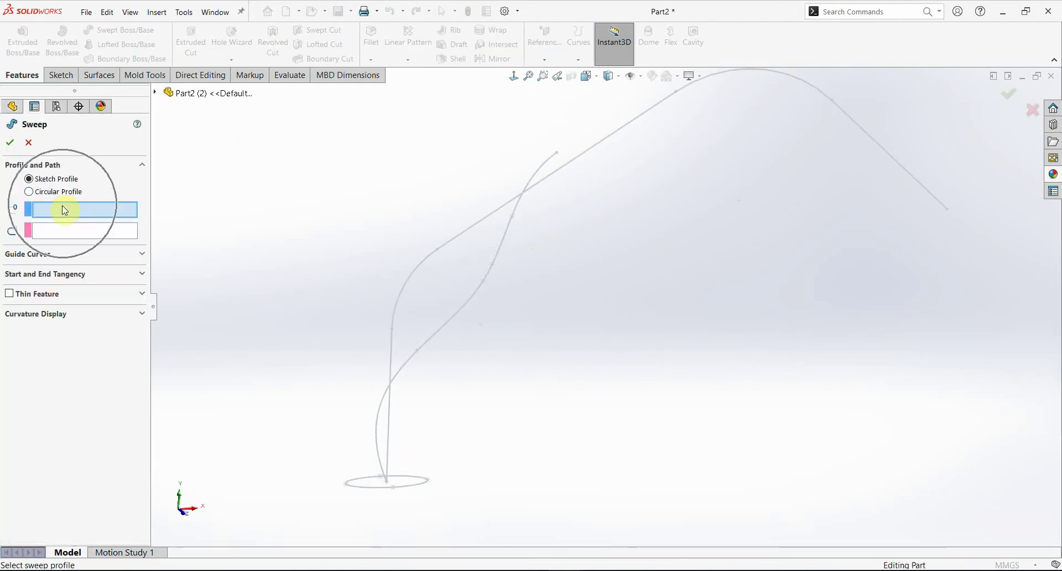
click(417, 480)
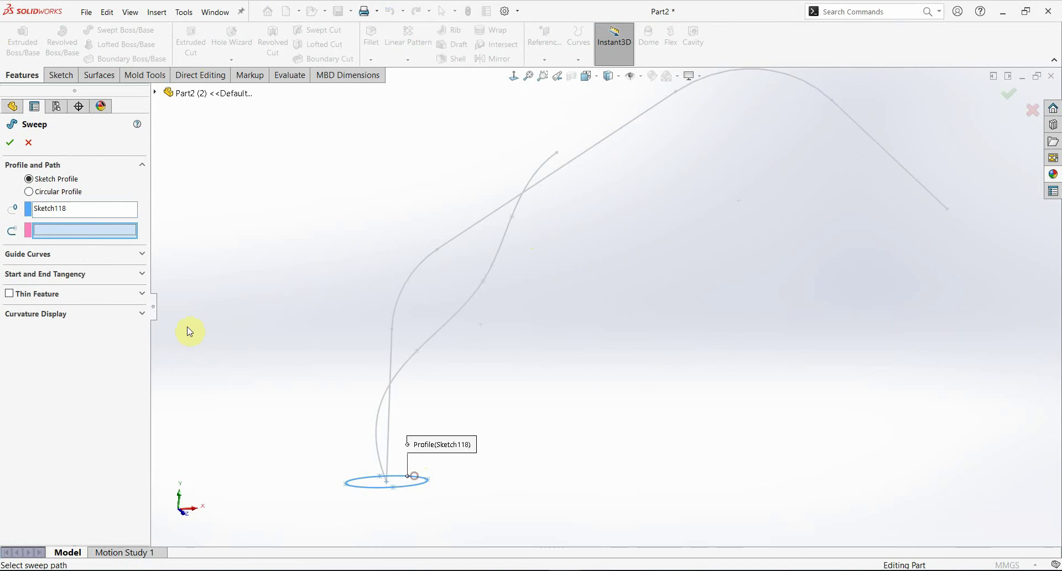
click(451, 321)
mouse_move(532, 397)
middle_down()
mouse_move(517, 355)
mouse_move(510, 378)
middle_up()
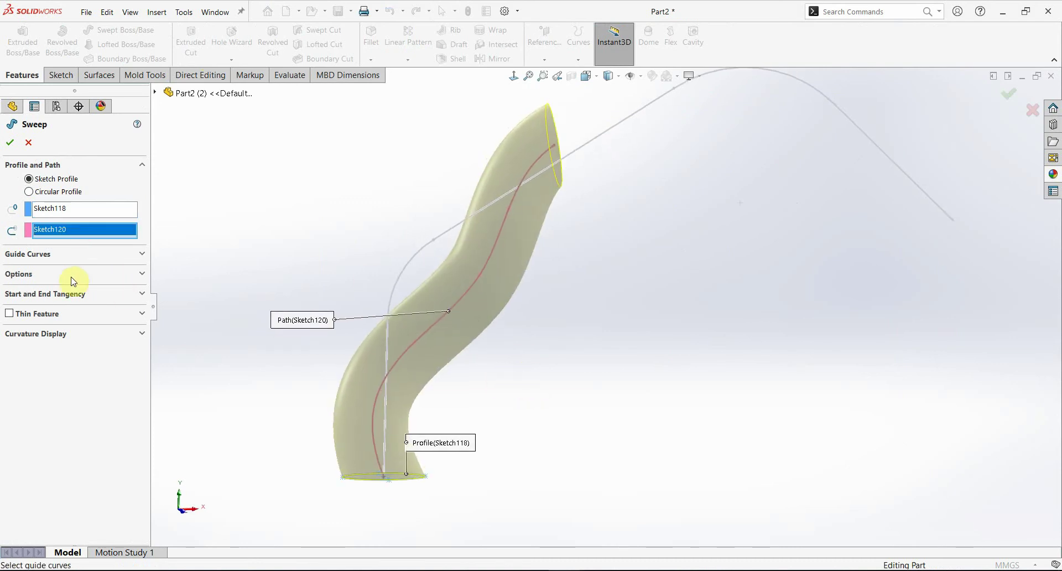
- Review the sweep's orientation choices and show the curvature display options
click(35, 274)
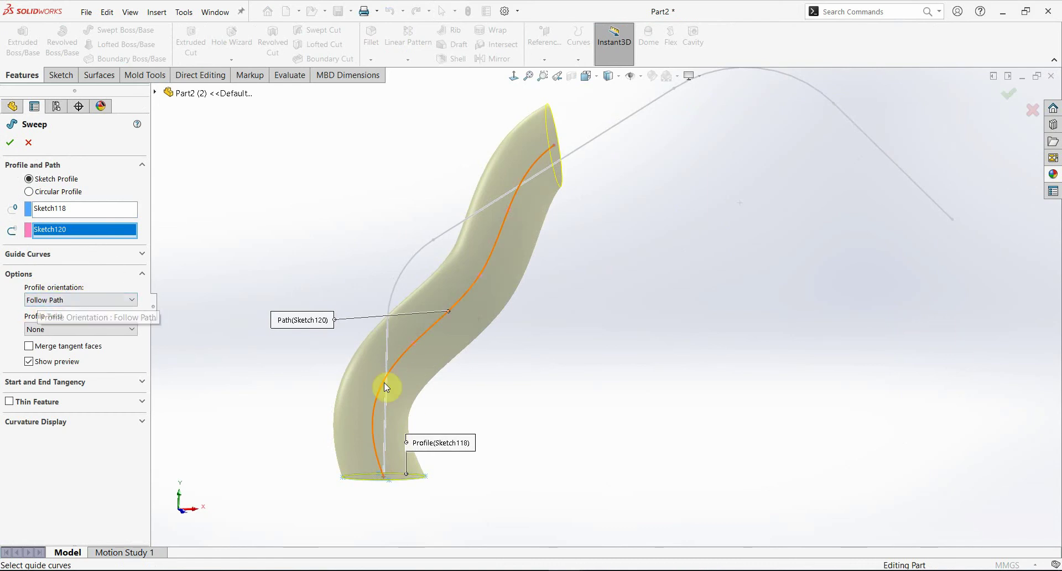
middle_drag(550, 209, 527, 208)
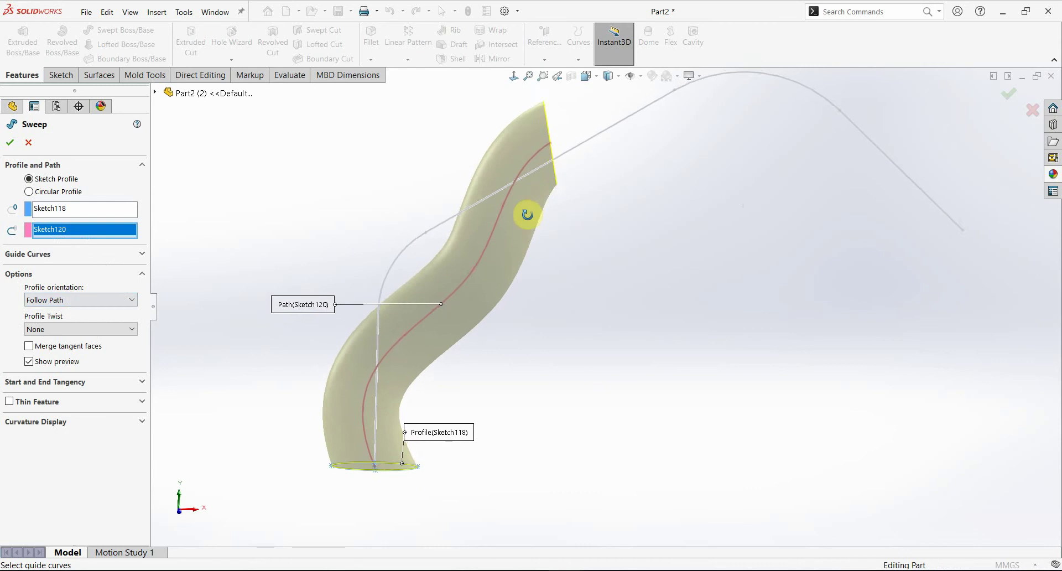
click(106, 301)
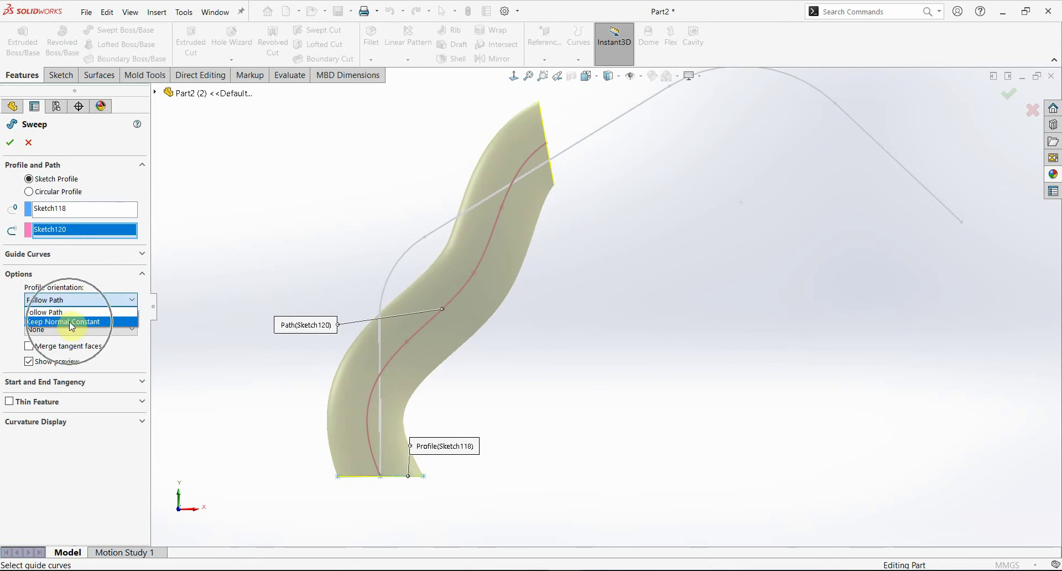
click(23, 425)
click(70, 425)
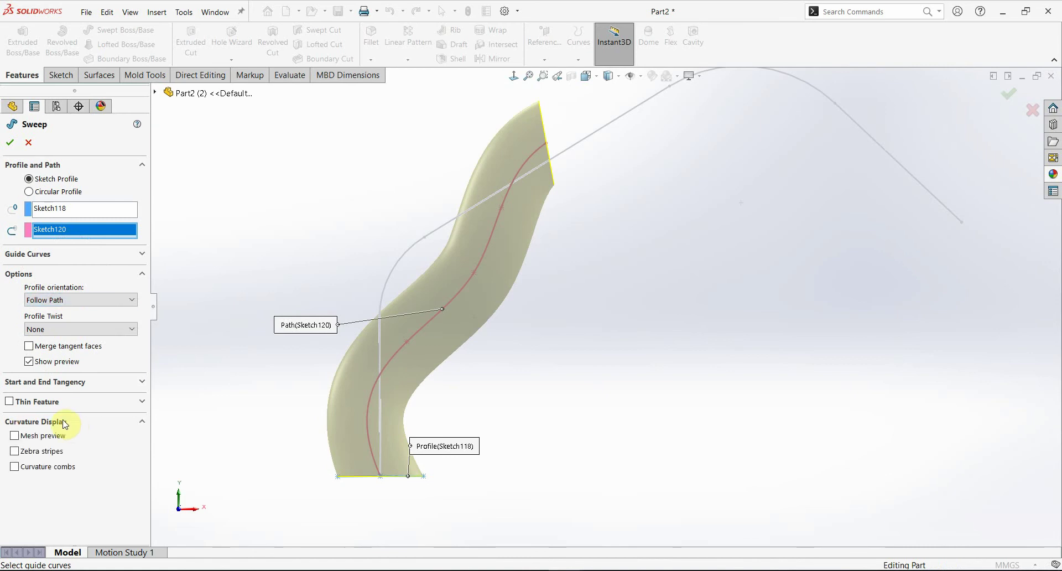
click(134, 426)
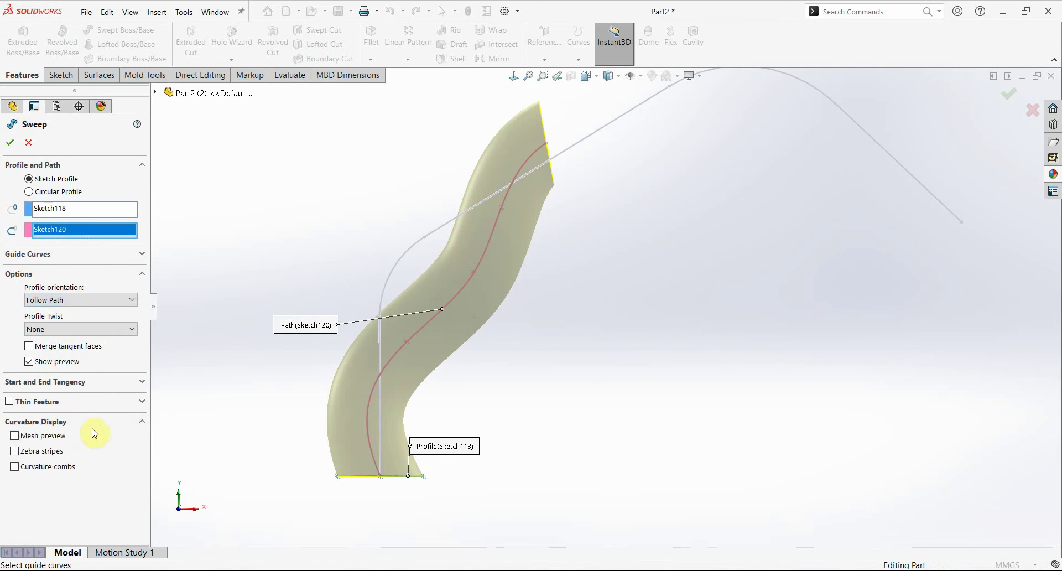
- Turn on mesh preview and inspect the S-curved sweep from several angles
click(15, 437)
middle_drag(549, 347, 553, 367)
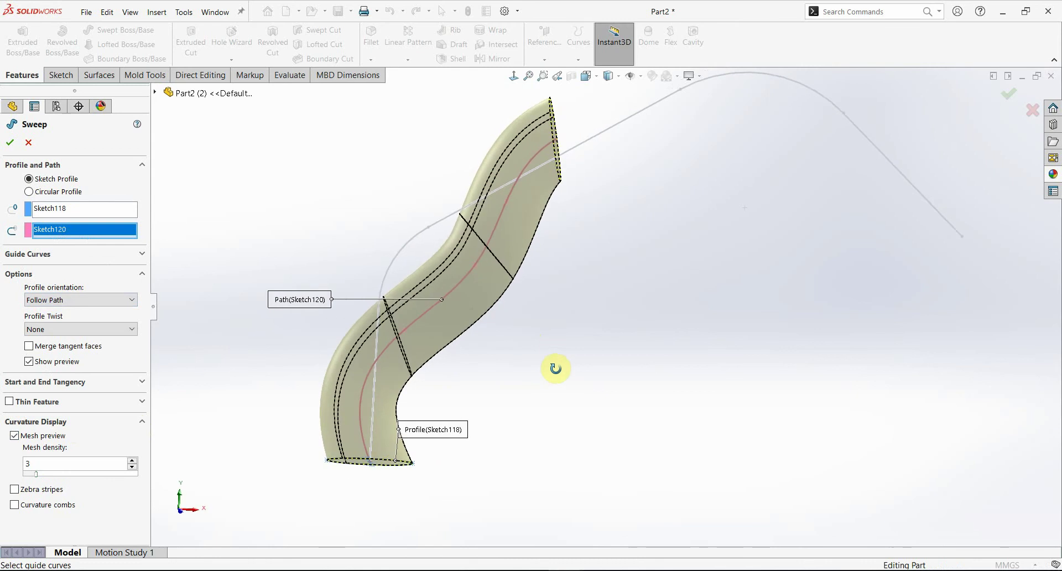
mouse_move(442, 358)
middle_down()
mouse_move(380, 408)
mouse_move(443, 386)
mouse_move(369, 431)
middle_up()
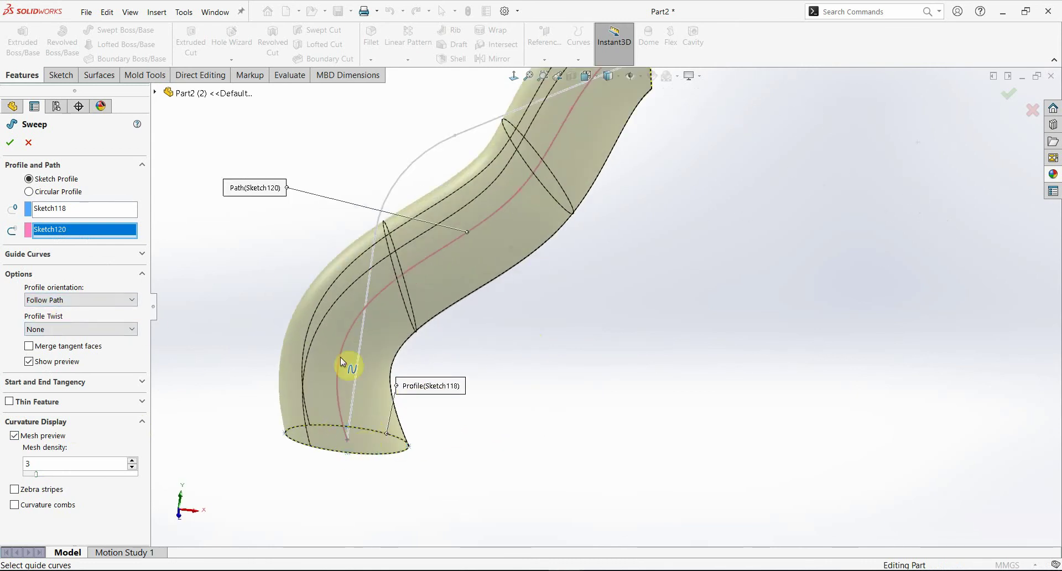
mouse_move(479, 254)
middle_down()
mouse_move(502, 267)
mouse_move(486, 278)
middle_up()
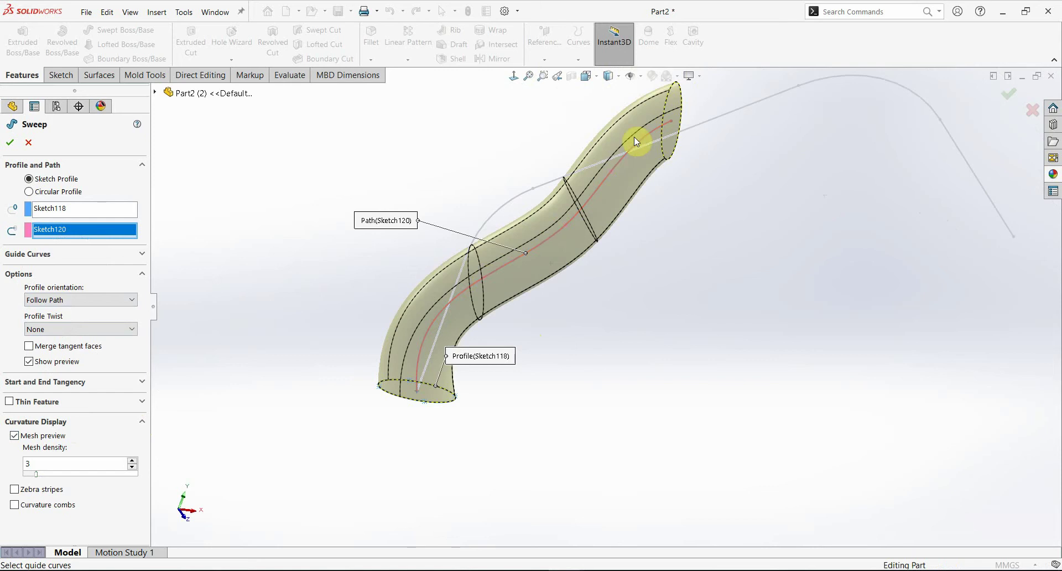
mouse_move(635, 141)
middle_down()
mouse_move(576, 218)
mouse_move(580, 229)
middle_up()
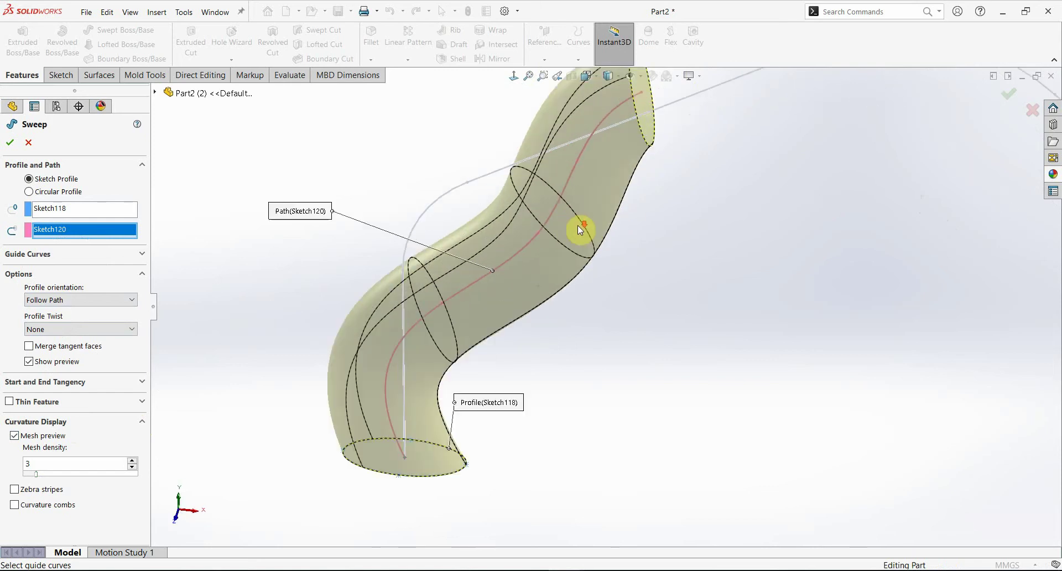
- Set profile orientation to Keep Normal Constant and inspect the regenerated sweep
click(89, 300)
click(77, 321)
mouse_move(467, 351)
middle_down()
mouse_move(486, 260)
mouse_move(420, 387)
mouse_move(429, 343)
middle_up()
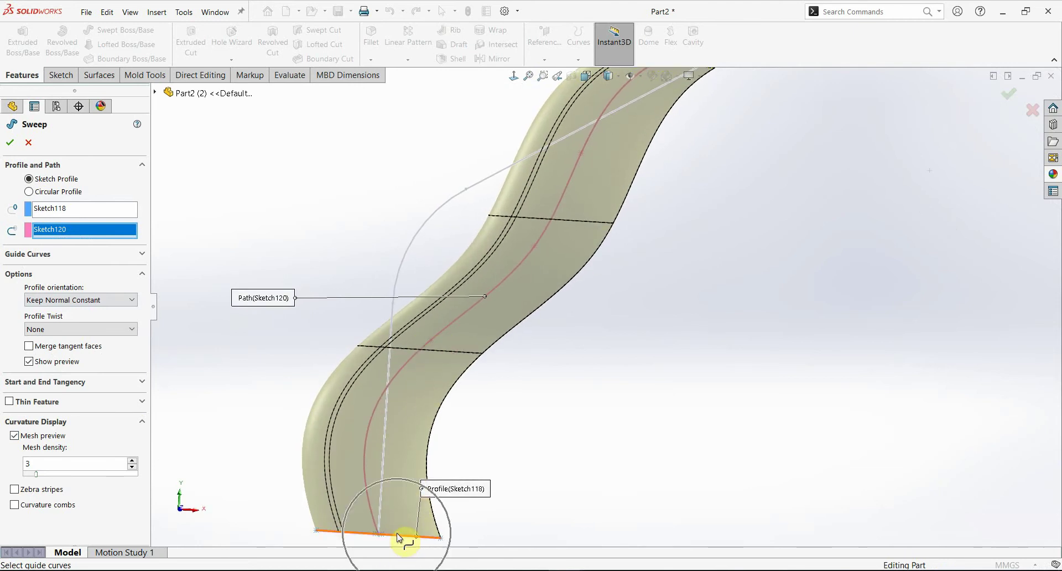
scroll(589, 220, up, 3)
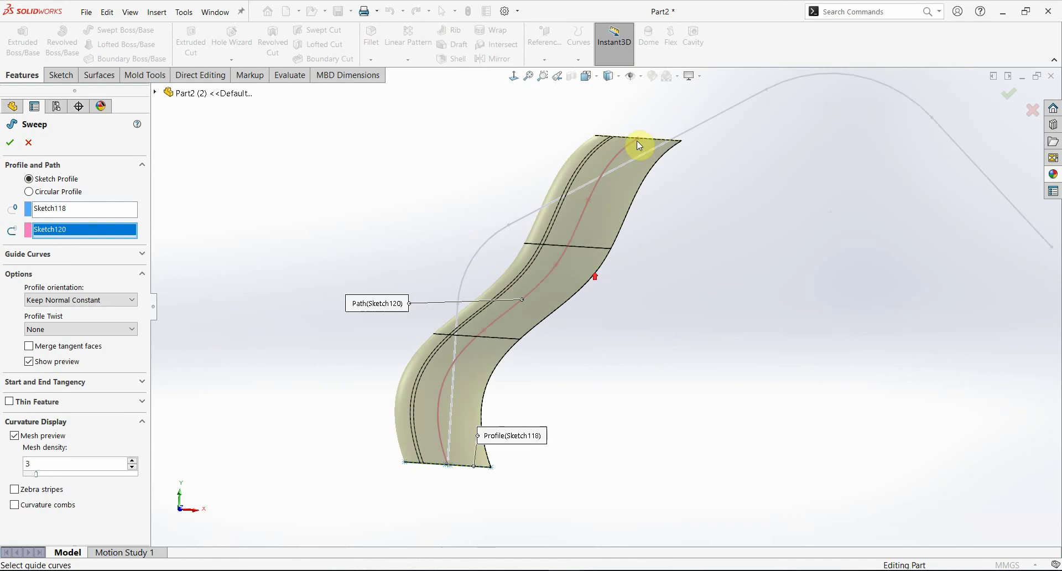
middle_drag(602, 303, 534, 329)
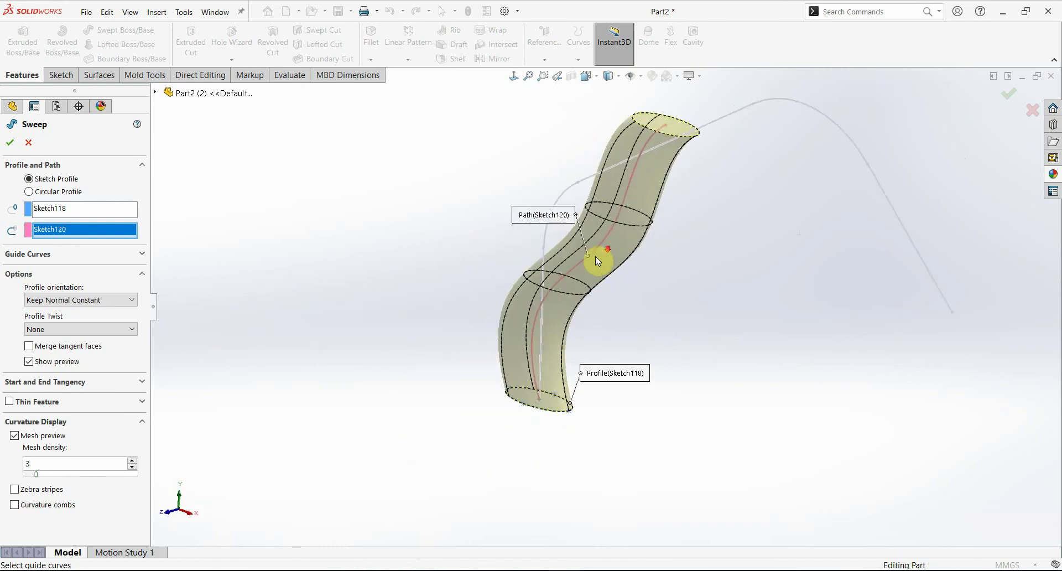
scroll(600, 256, down, 3)
scroll(576, 308, down, 3)
middle_drag(586, 307, 590, 306)
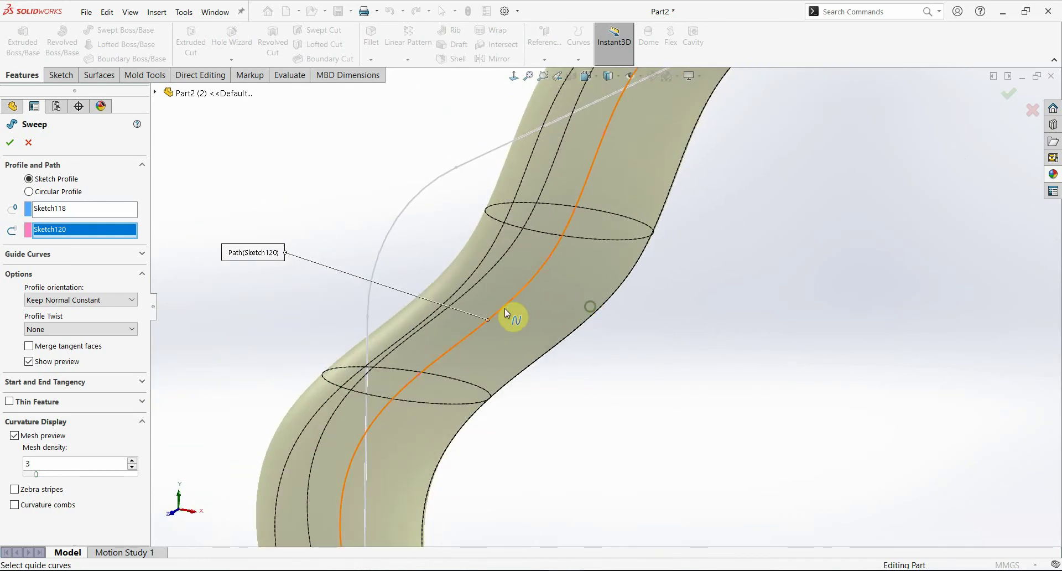
scroll(516, 337, up, 3)
scroll(636, 198, up, 2)
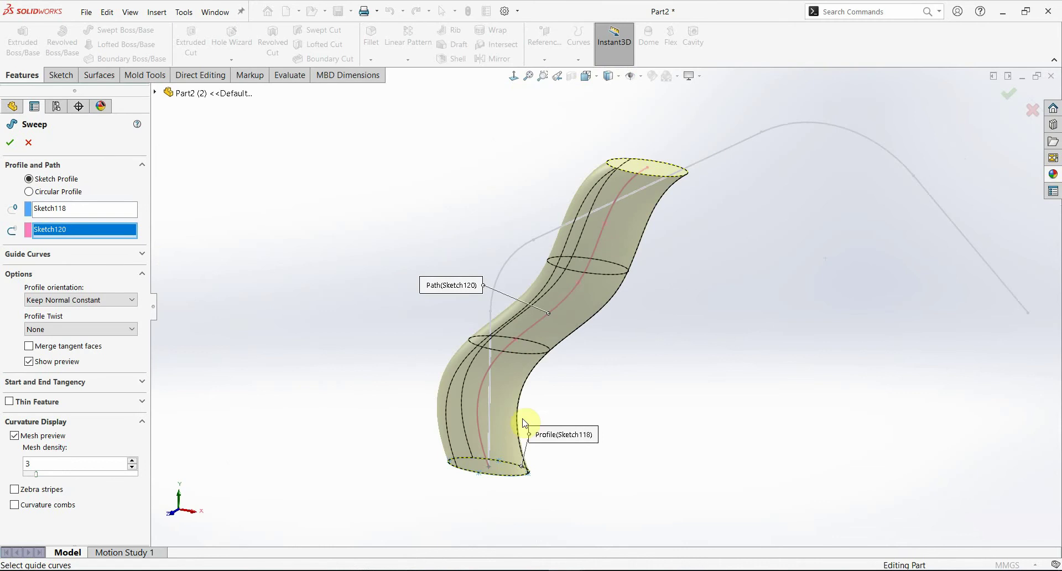
mouse_move(524, 424)
middle_down()
mouse_move(522, 398)
mouse_move(555, 386)
mouse_move(576, 285)
mouse_move(560, 315)
mouse_move(560, 284)
middle_up()
- Switch mesh lines off, check the surface with zebra stripes, then cancel the sweep
click(14, 435)
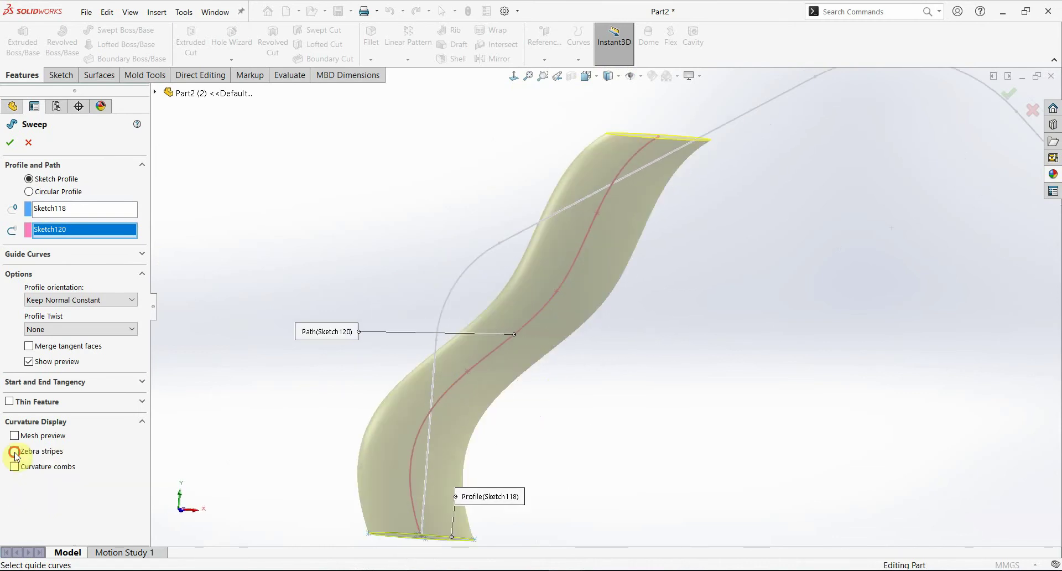
click(14, 452)
mouse_move(510, 380)
middle_down()
mouse_move(553, 336)
mouse_move(508, 375)
mouse_move(510, 355)
mouse_move(464, 428)
middle_up()
mouse_move(566, 313)
middle_down()
mouse_move(455, 417)
mouse_move(510, 355)
mouse_move(539, 373)
mouse_move(613, 331)
mouse_move(553, 285)
mouse_move(563, 327)
mouse_move(552, 332)
middle_up()
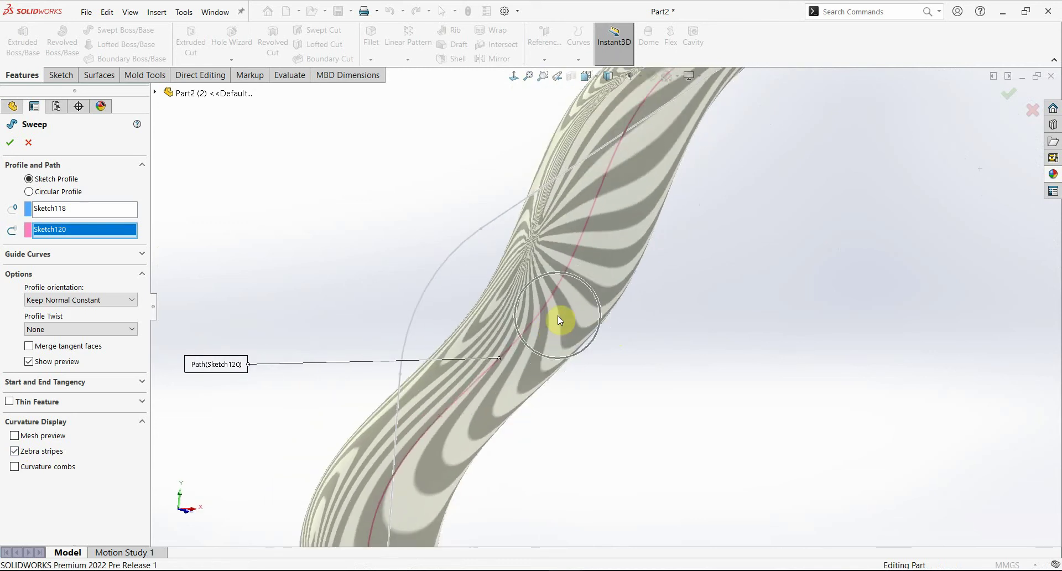
scroll(567, 303, up, 2)
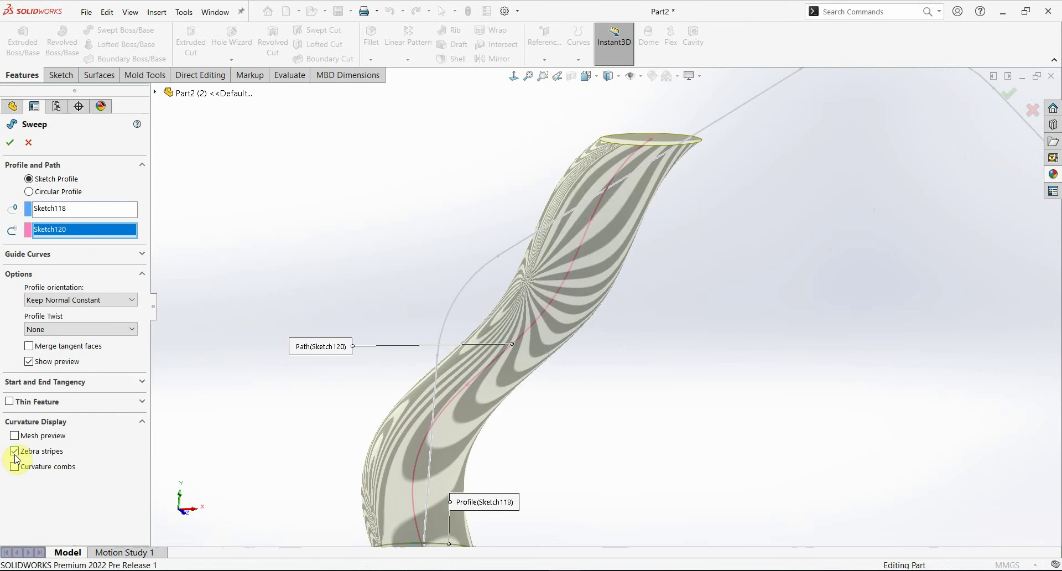
click(14, 451)
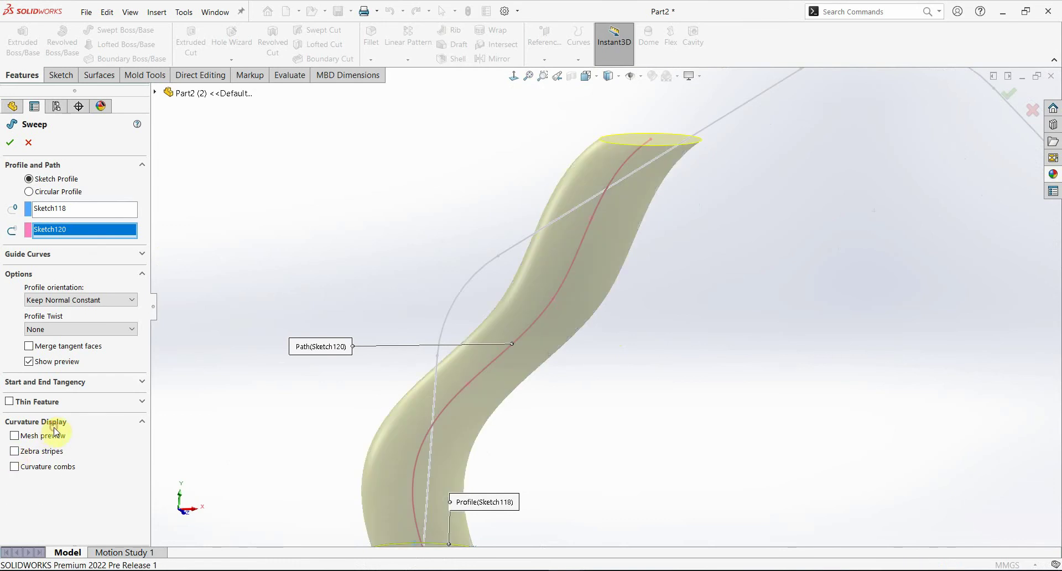
click(30, 142)
middle_drag(474, 285, 628, 341)
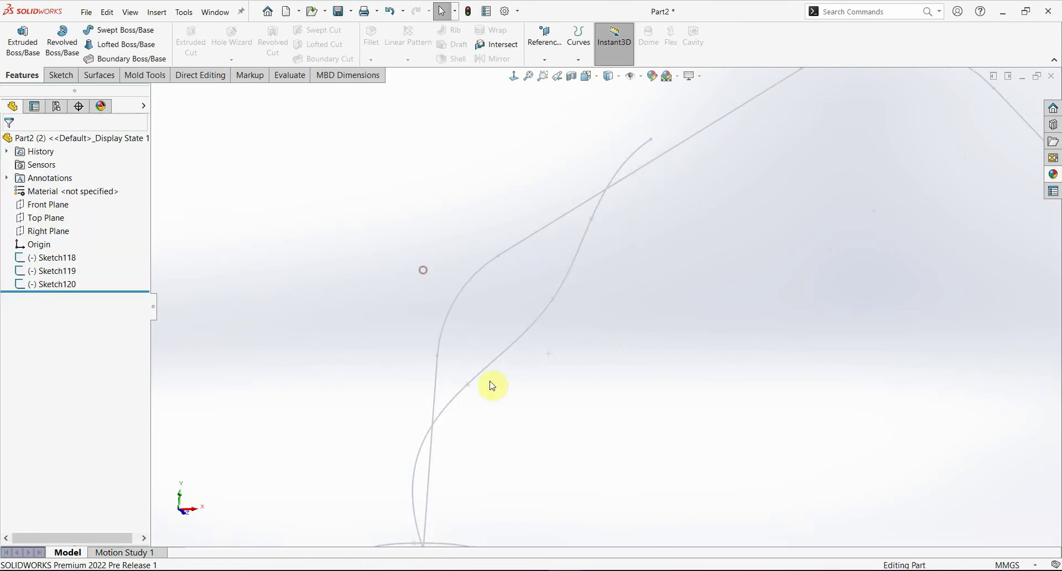
- Start a sweep with a circular profile along the Sketch119 path
click(111, 30)
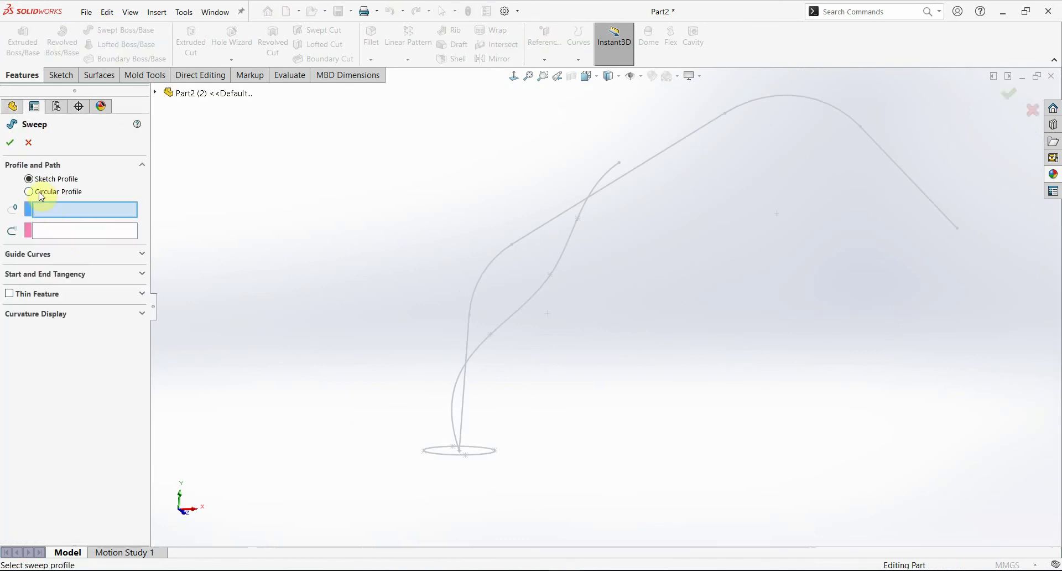
click(29, 192)
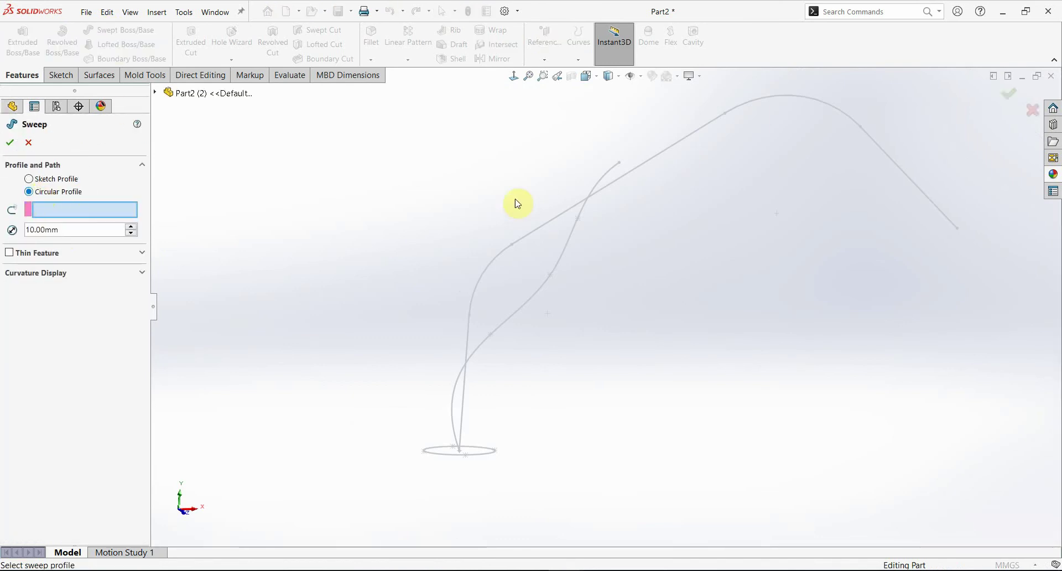
click(530, 235)
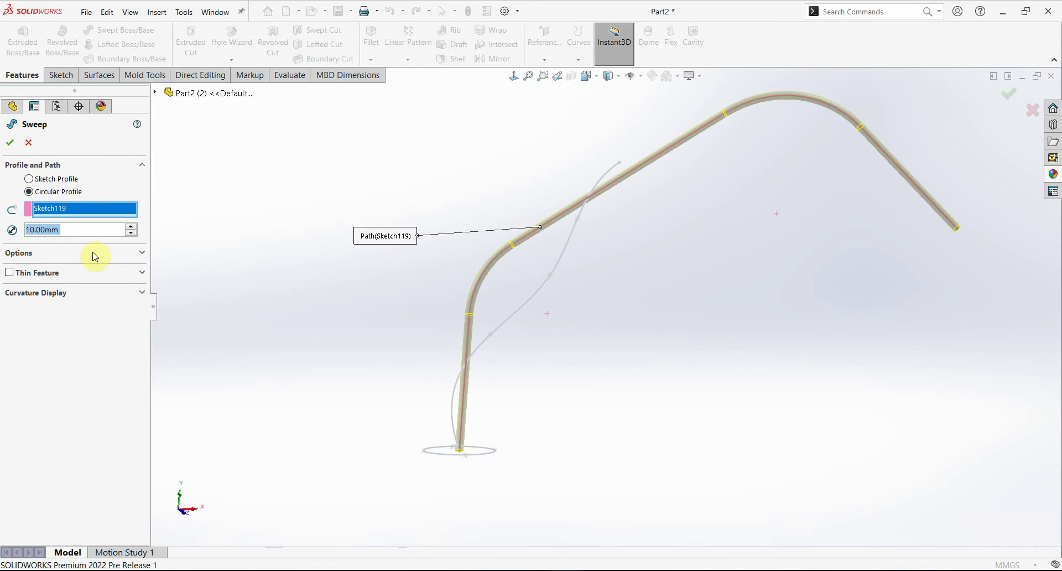
click(13, 231)
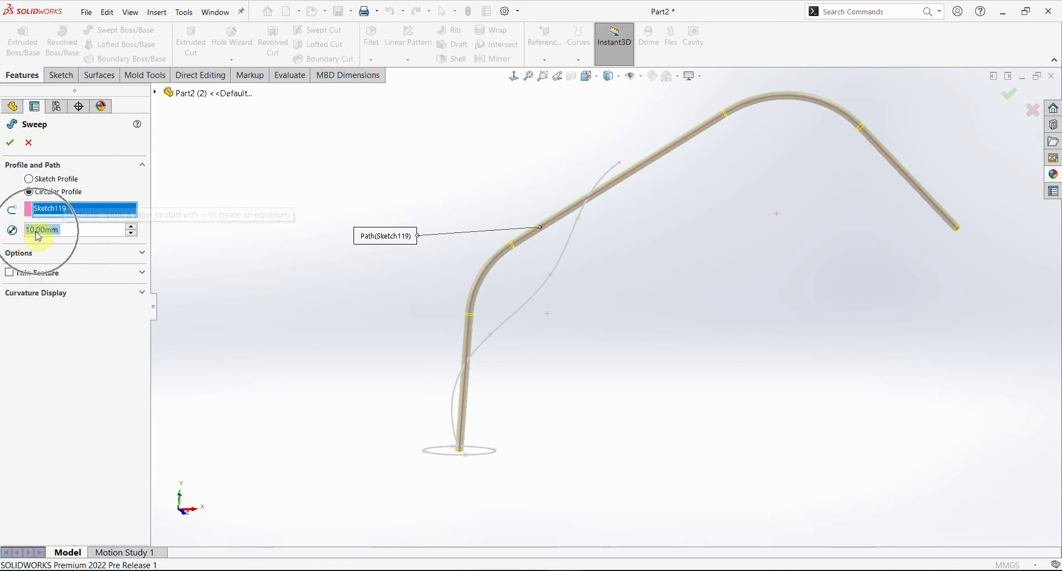
- Try several tube diameters and settle on 80 mm, with 1.00 mm Thin Feature
click(131, 227)
click(131, 227)
click(131, 226)
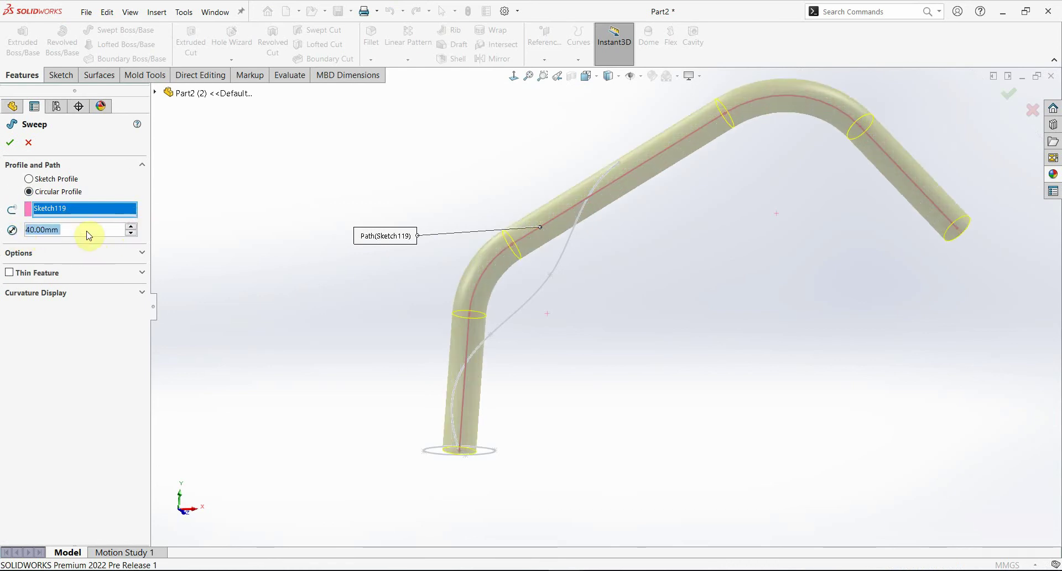
text(00)
key(Return)
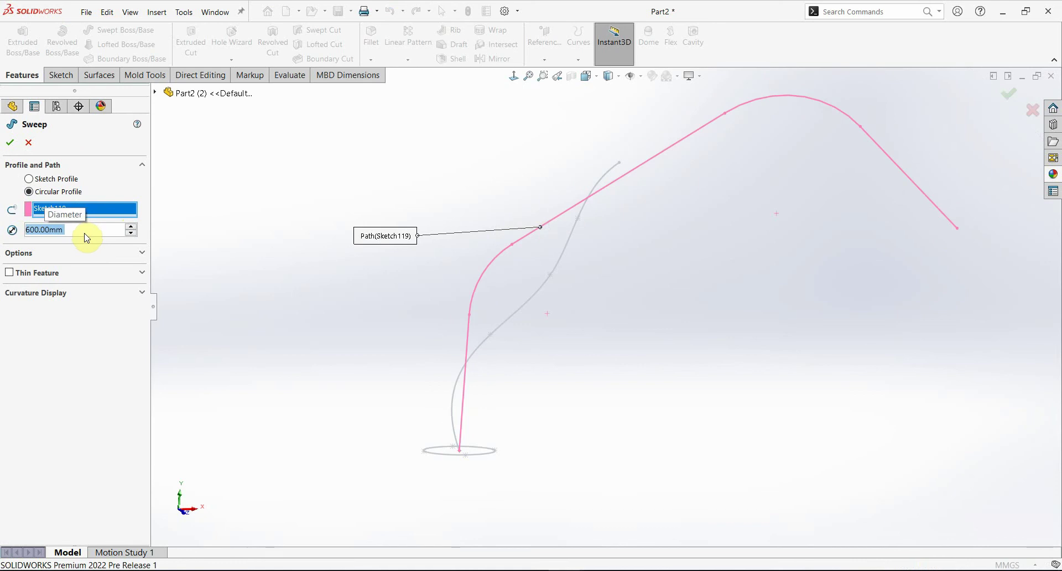
text(20)
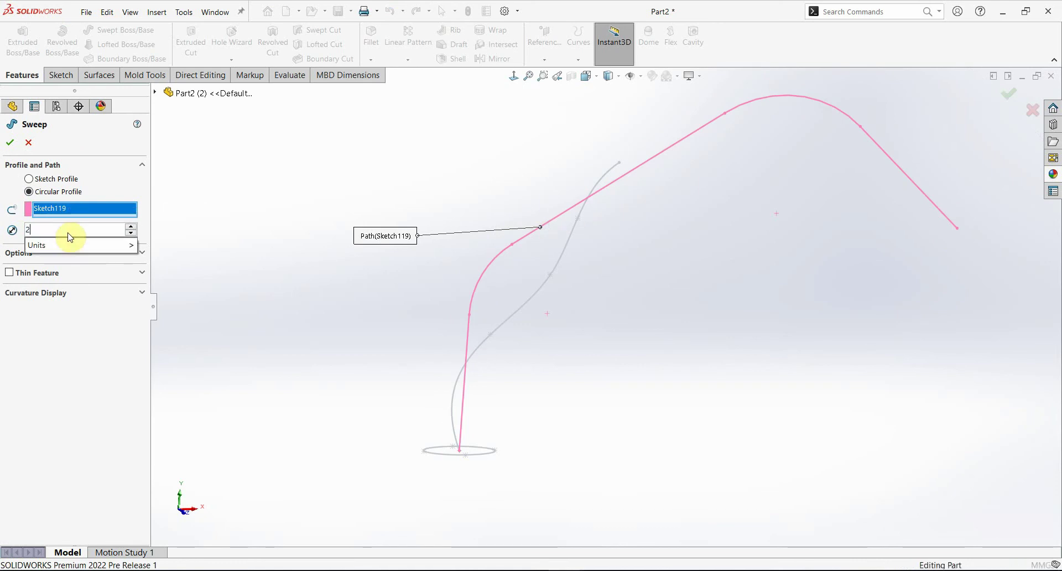
key(Return)
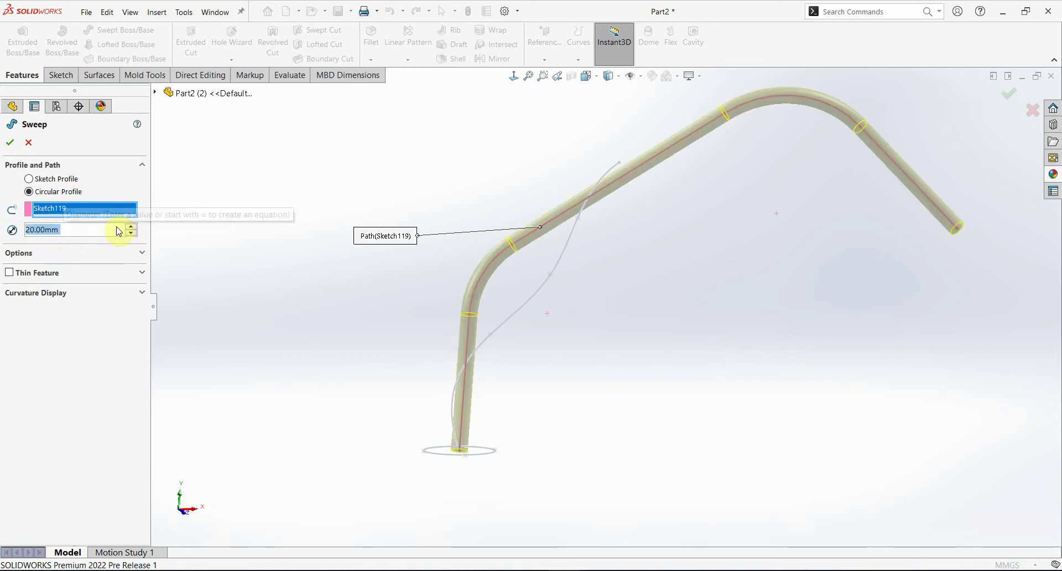
click(133, 227)
click(132, 227)
text(200)
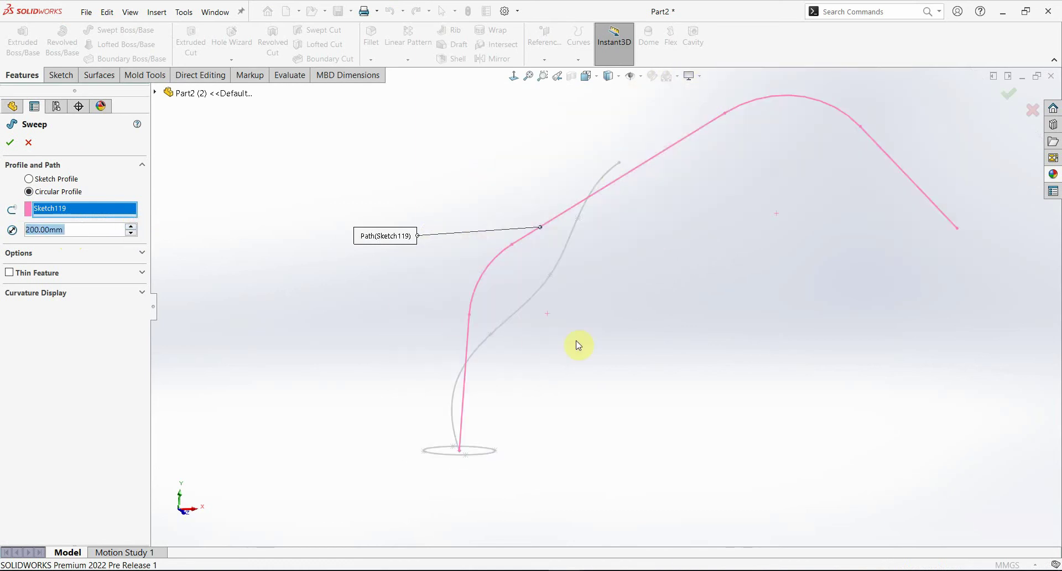
text(80)
key(Return)
- Make the tube sweep thin-walled, trying Two-Direction and then Mid-Plane 1.00 mm thickness
click(10, 272)
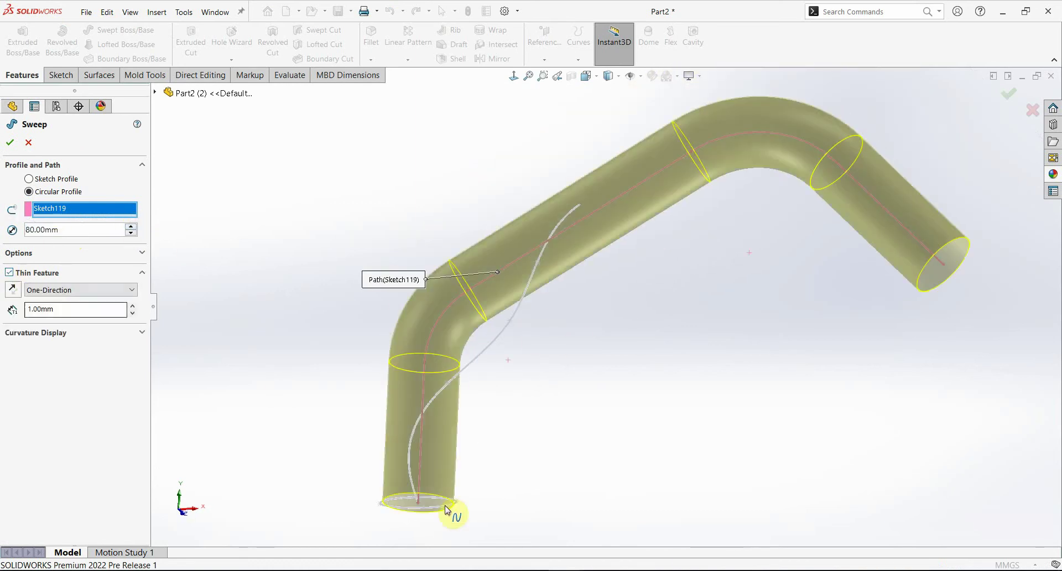
mouse_move(434, 502)
middle_down()
mouse_move(509, 237)
mouse_move(498, 225)
middle_up()
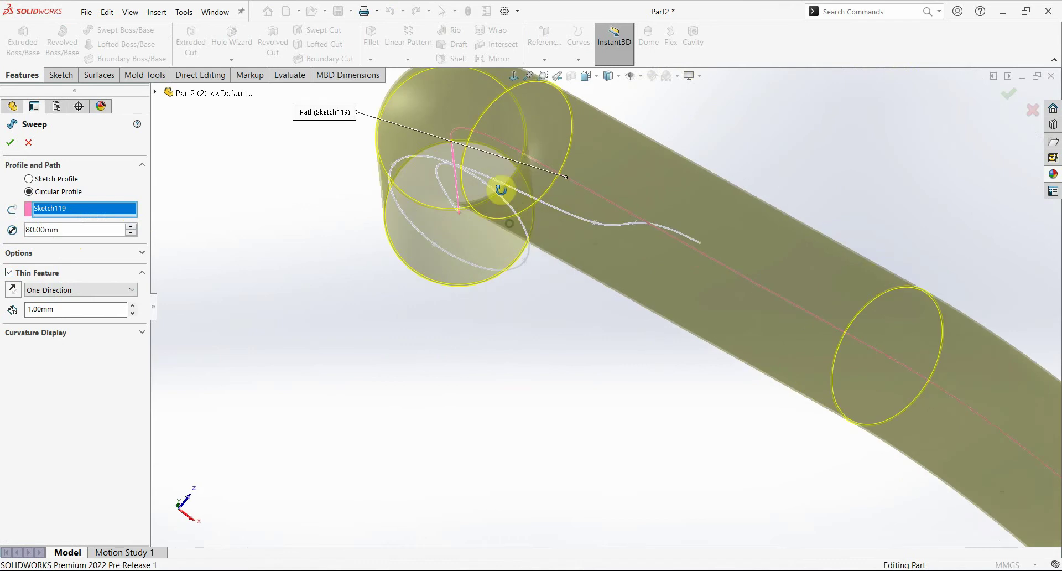
click(54, 292)
click(52, 328)
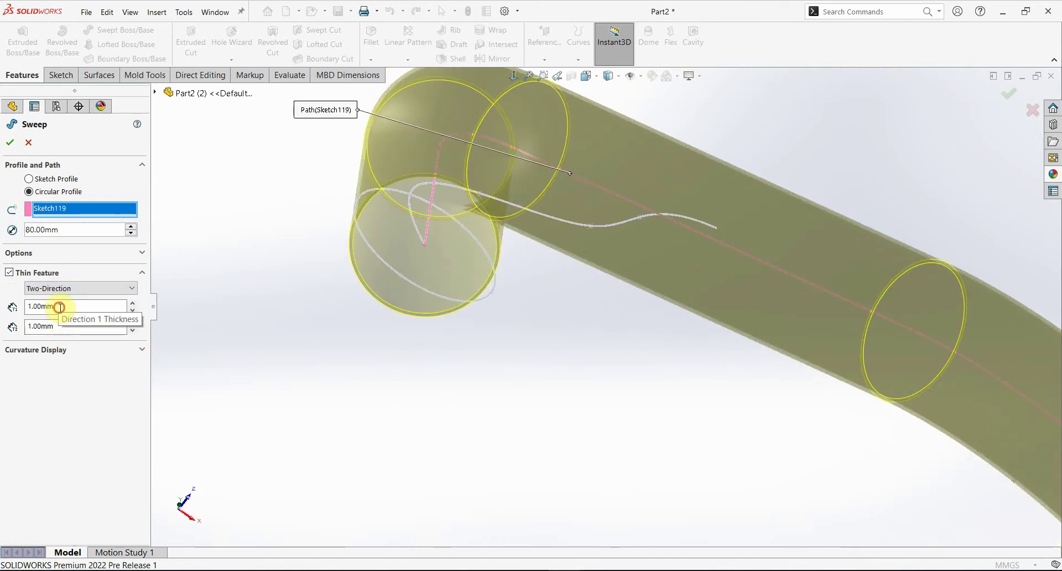
click(60, 308)
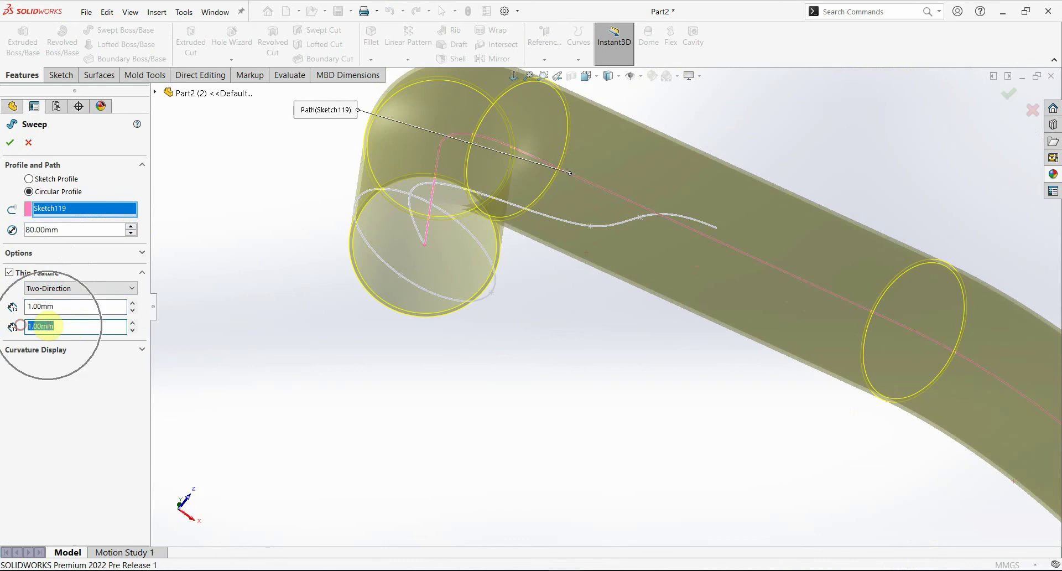
click(66, 288)
click(63, 311)
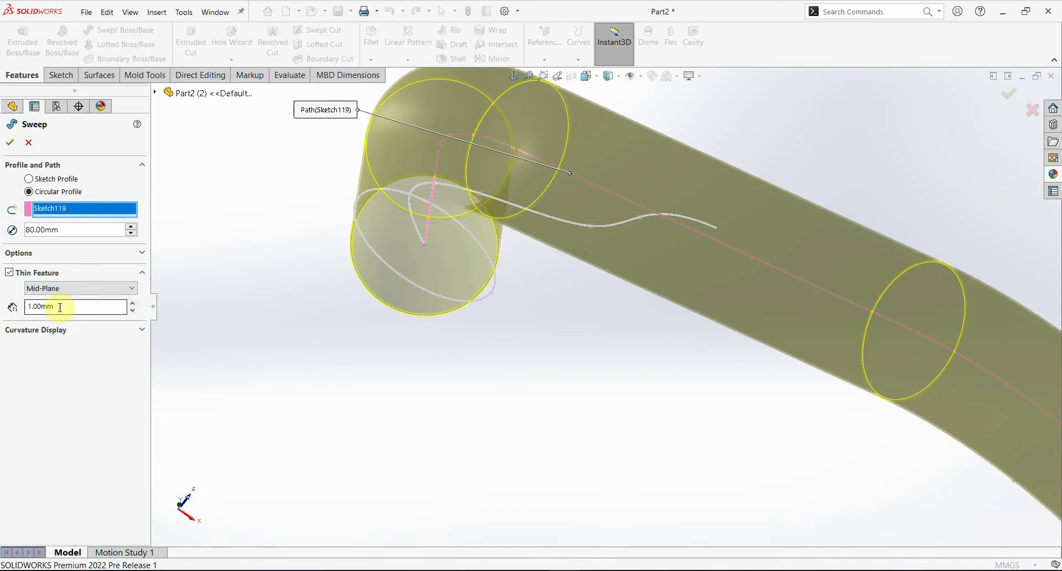
- Zoom in to inspect the tube wall, then cancel the sweep
scroll(386, 224, down, 3)
scroll(432, 280, down, 3)
scroll(530, 311, up, 2)
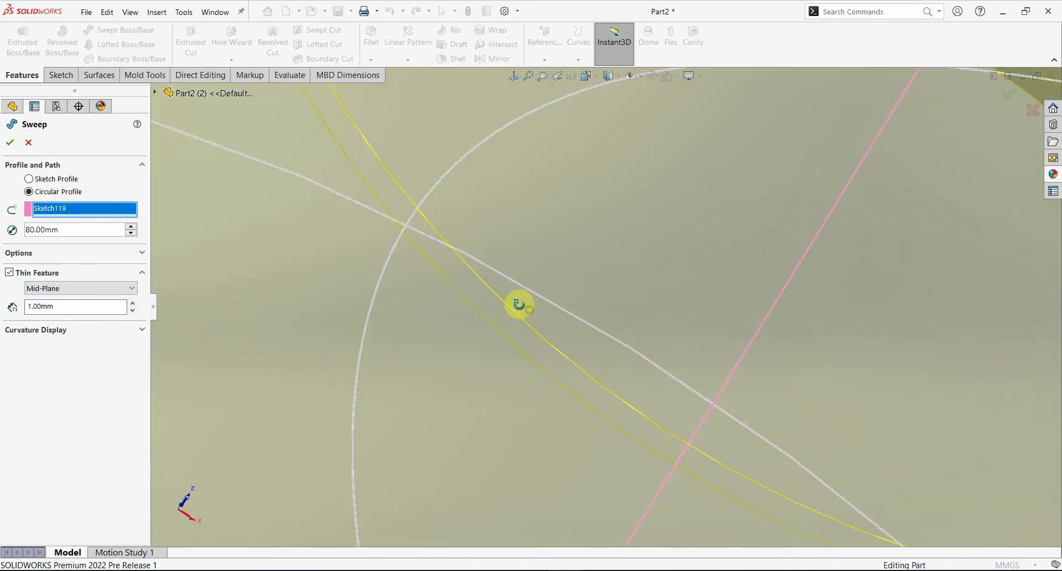
scroll(517, 307, up, 3)
scroll(514, 314, down, 2)
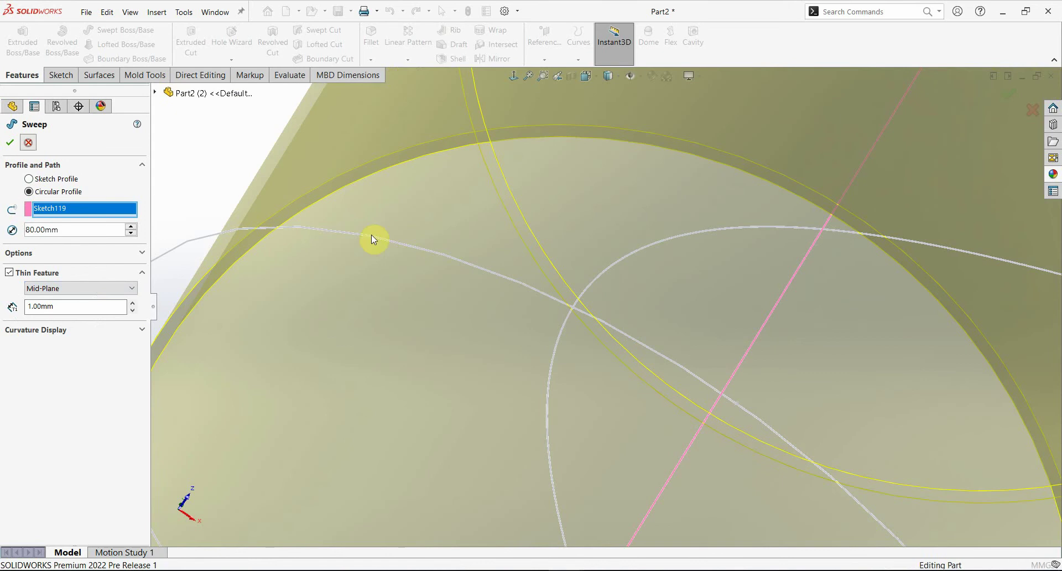
key(Escape)
scroll(515, 352, up, 3)
mouse_move(522, 354)
middle_down()
mouse_move(569, 258)
mouse_move(577, 496)
mouse_move(647, 397)
mouse_move(616, 434)
mouse_move(636, 374)
mouse_move(610, 435)
mouse_move(590, 349)
mouse_move(562, 483)
middle_up()
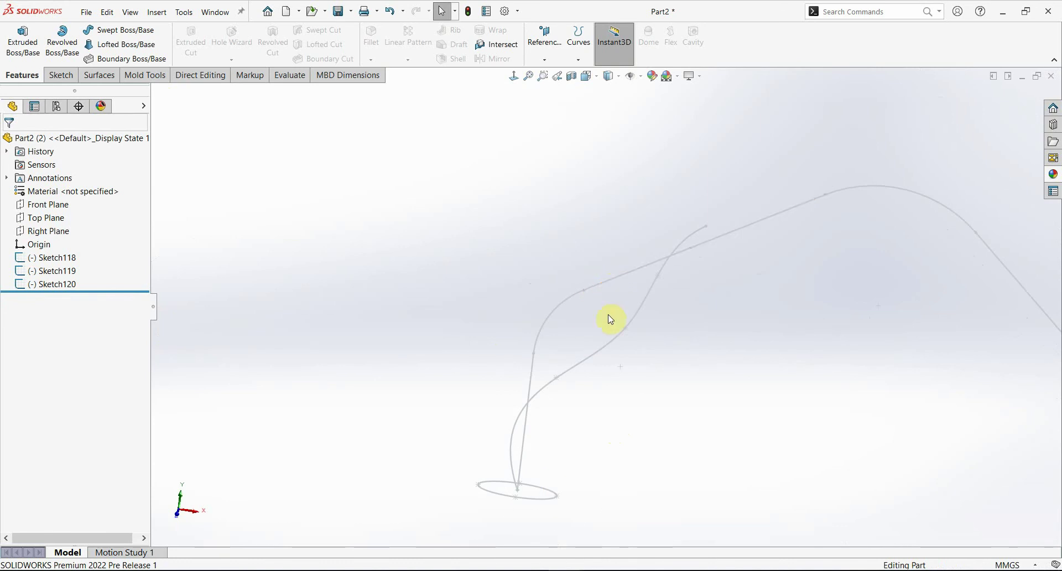
- Create Plane5 through Point5 of Sketch119, perpendicular to its Line3
click(607, 288)
click(544, 53)
click(547, 76)
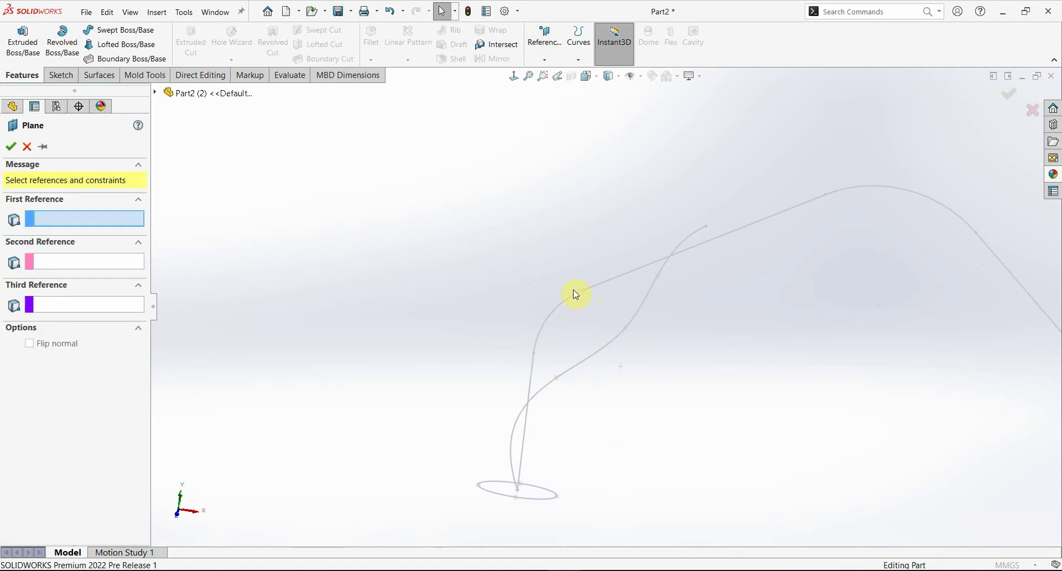
click(583, 293)
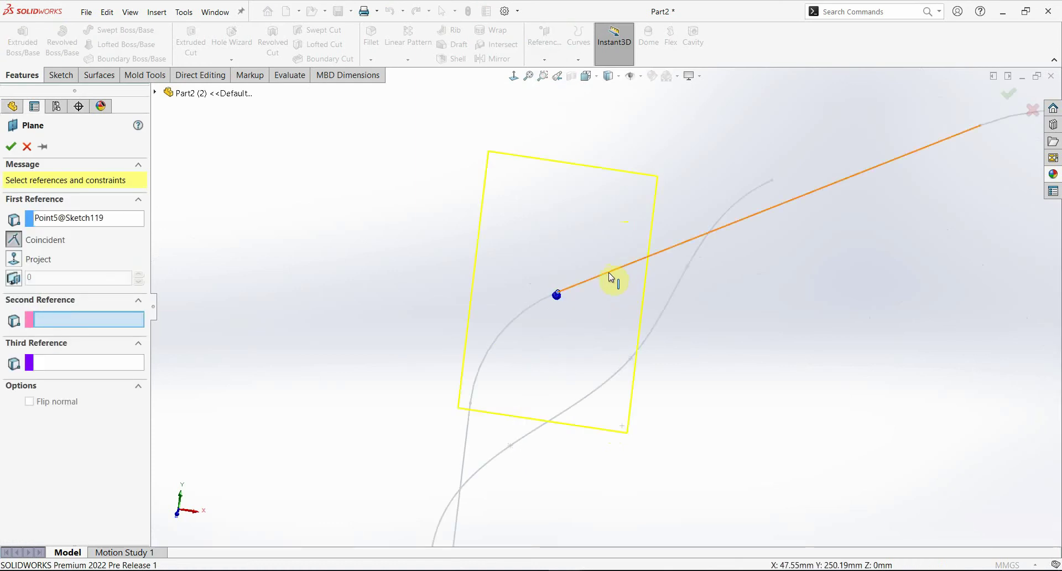
click(611, 279)
middle_drag(585, 311, 635, 298)
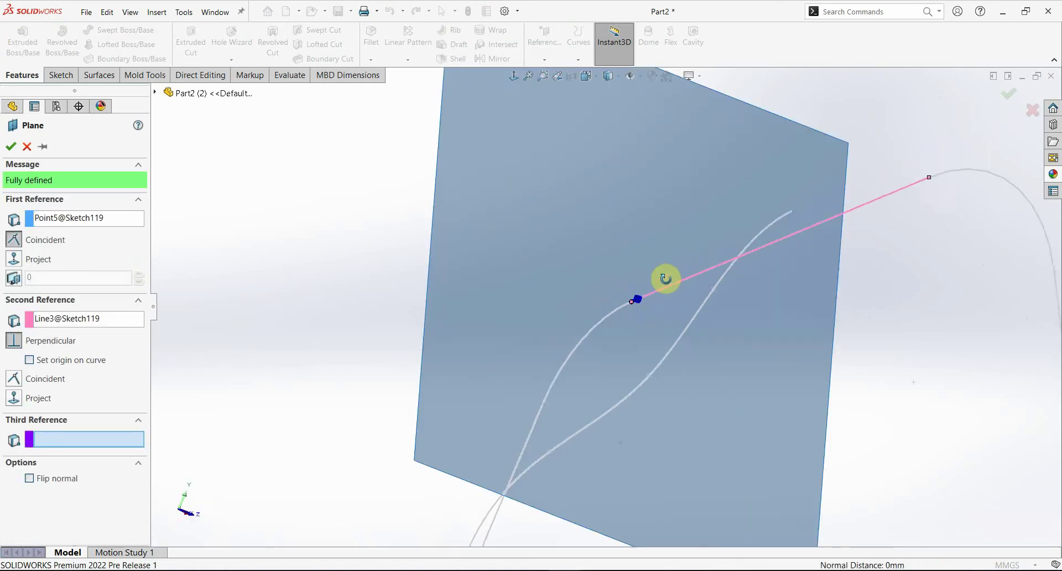
click(639, 244)
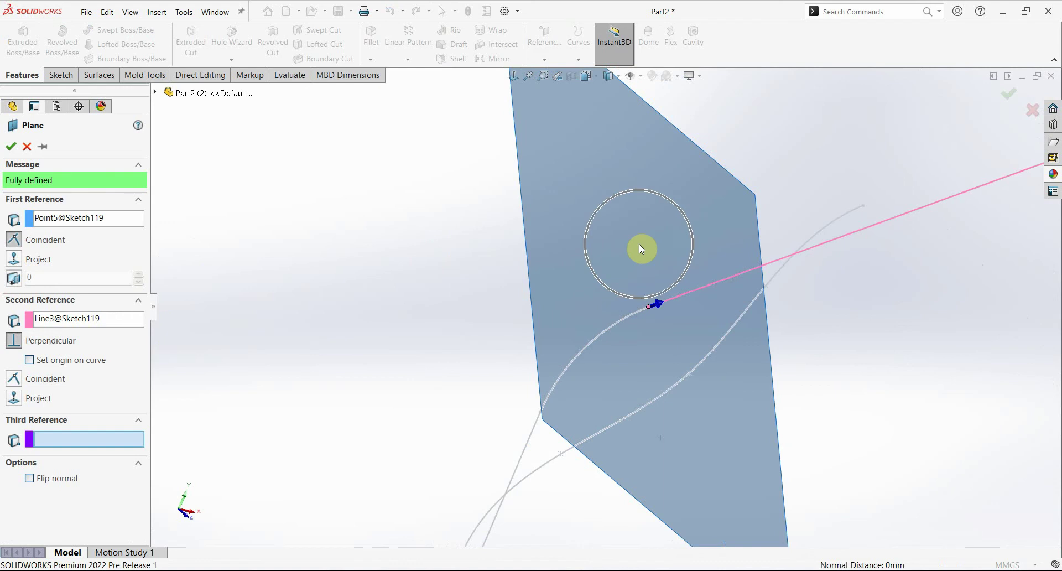
click(631, 244)
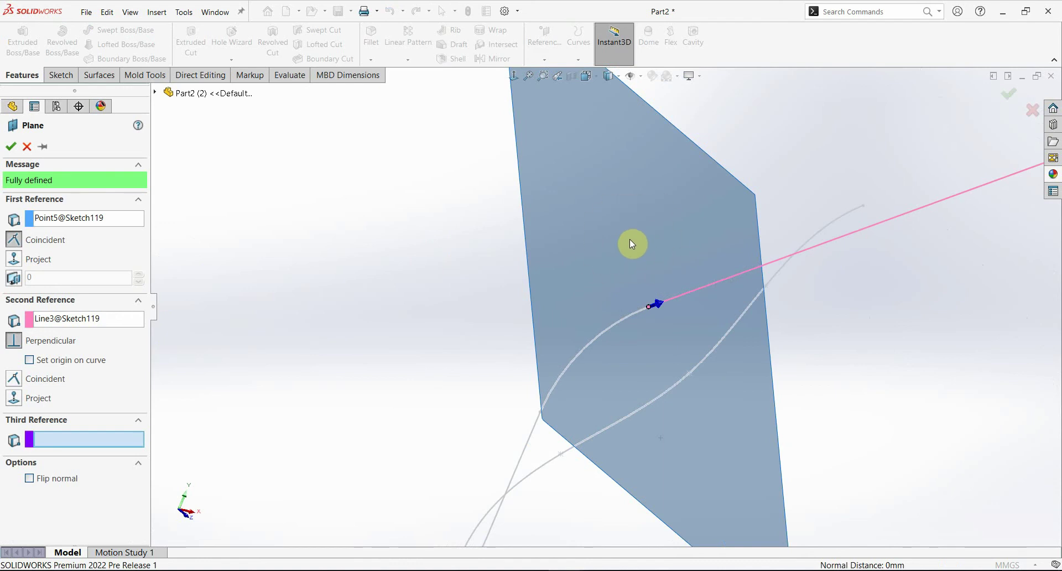
click(17, 147)
- Start a sketch on Plane5 and draw a hexagon above the origin
click(635, 216)
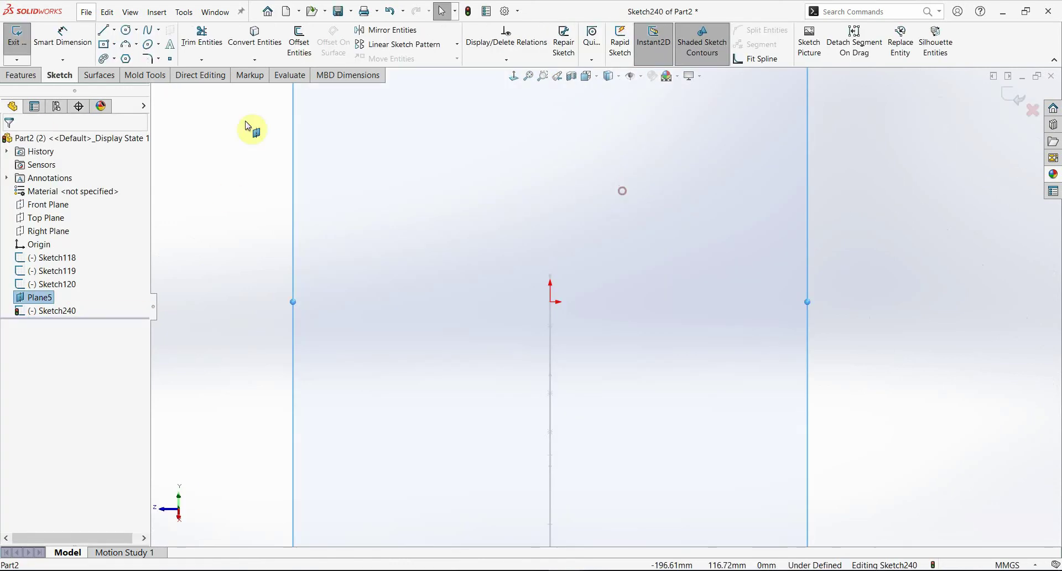
click(132, 60)
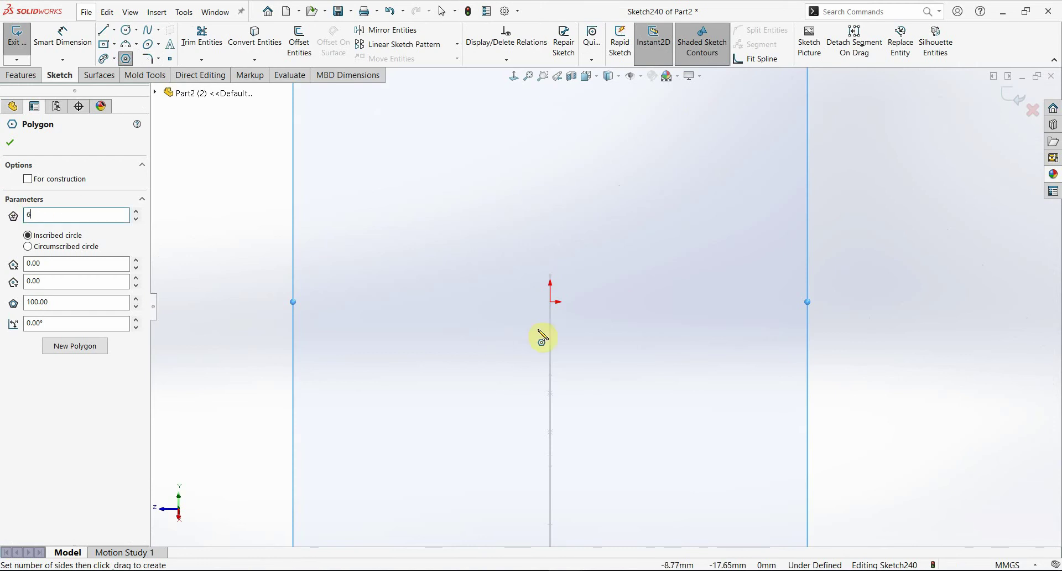
drag(610, 275, 636, 305)
key(Escape)
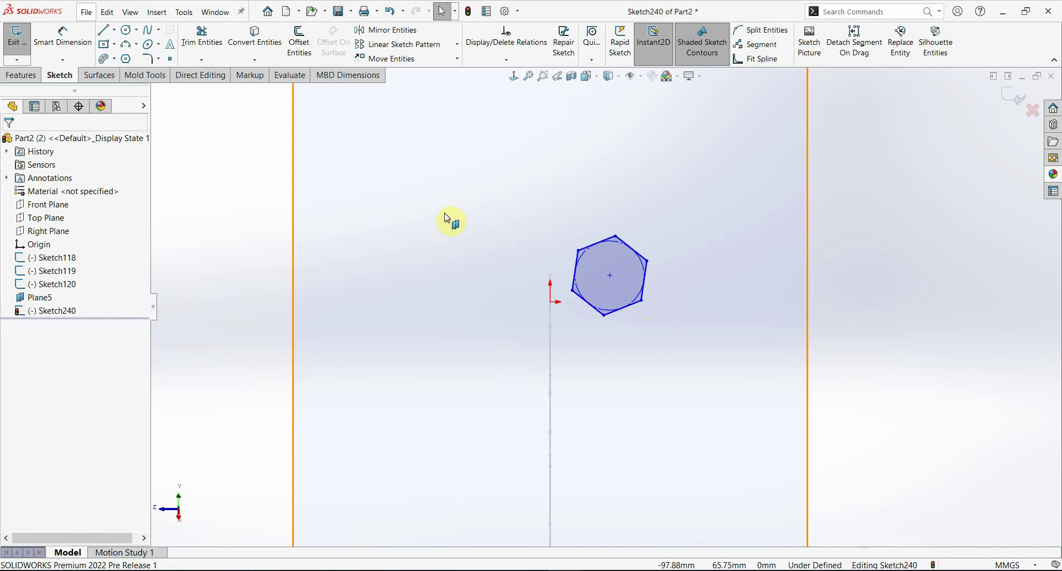
- Pierce the hexagon's centre onto Sketch119's Line3 and close the sketch
middle_drag(494, 225, 529, 258)
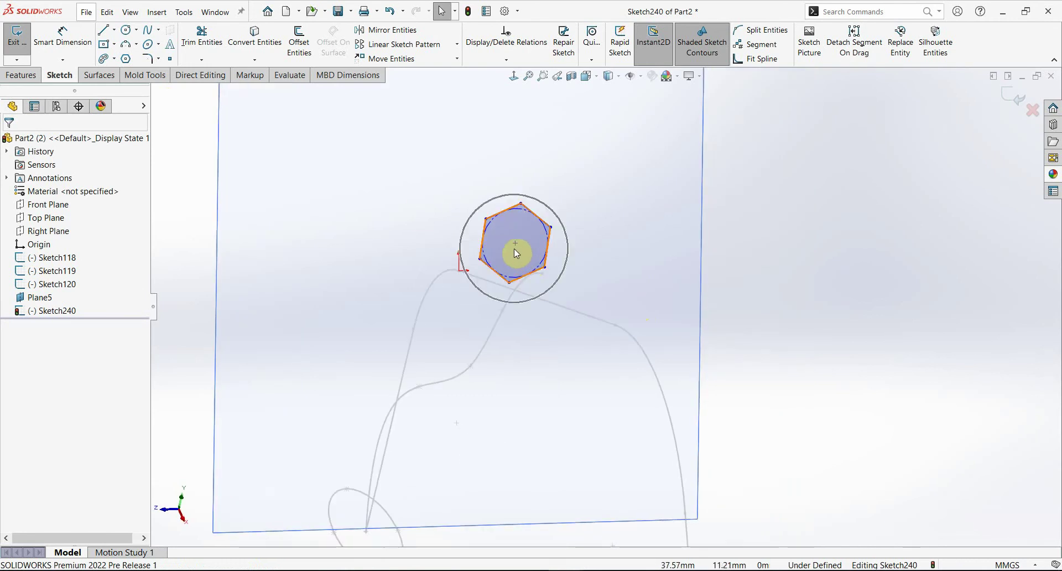
click(515, 244)
middle_drag(515, 244, 501, 301)
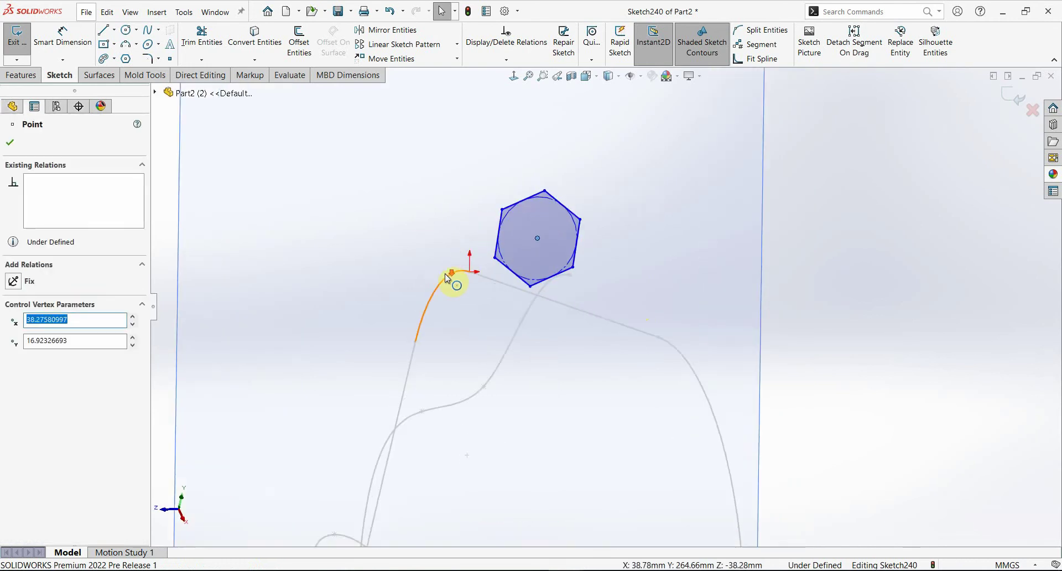
ctrl+click(501, 283)
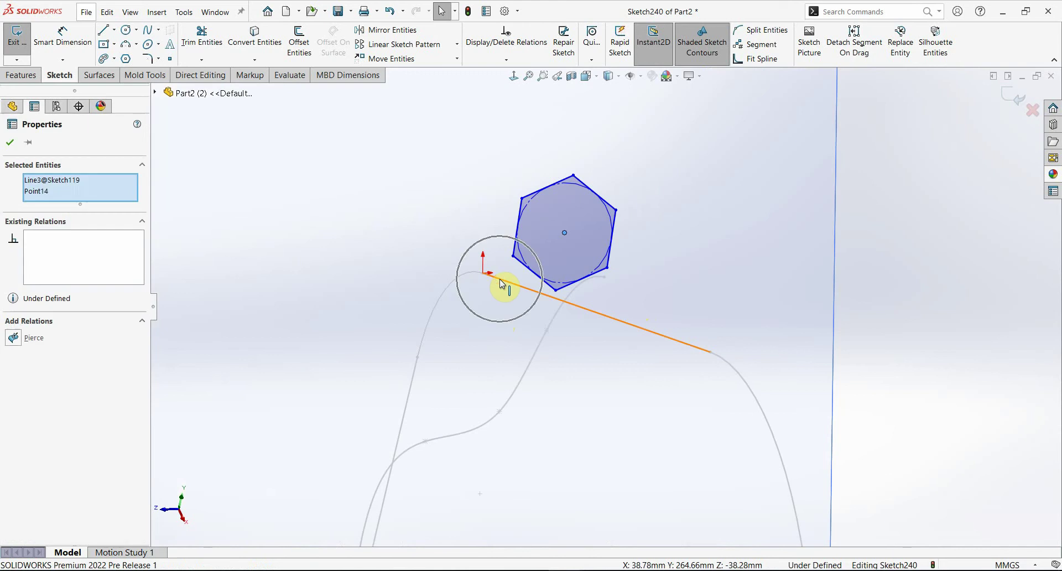
mouse_move(547, 237)
middle_down()
mouse_move(541, 284)
mouse_move(432, 221)
middle_up()
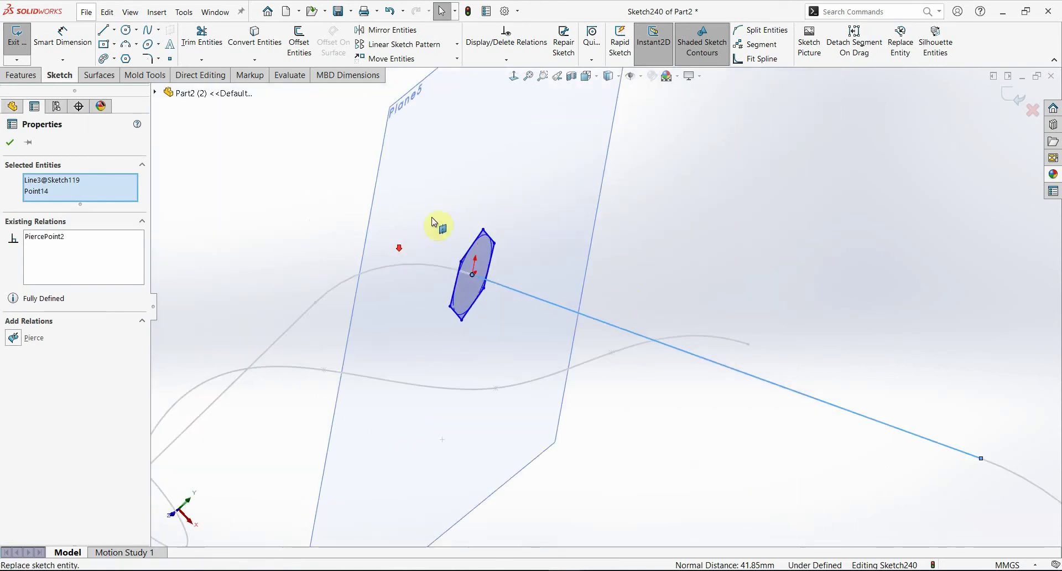
mouse_move(489, 291)
middle_down()
mouse_move(481, 251)
mouse_move(526, 278)
mouse_move(530, 256)
middle_up()
click(1014, 97)
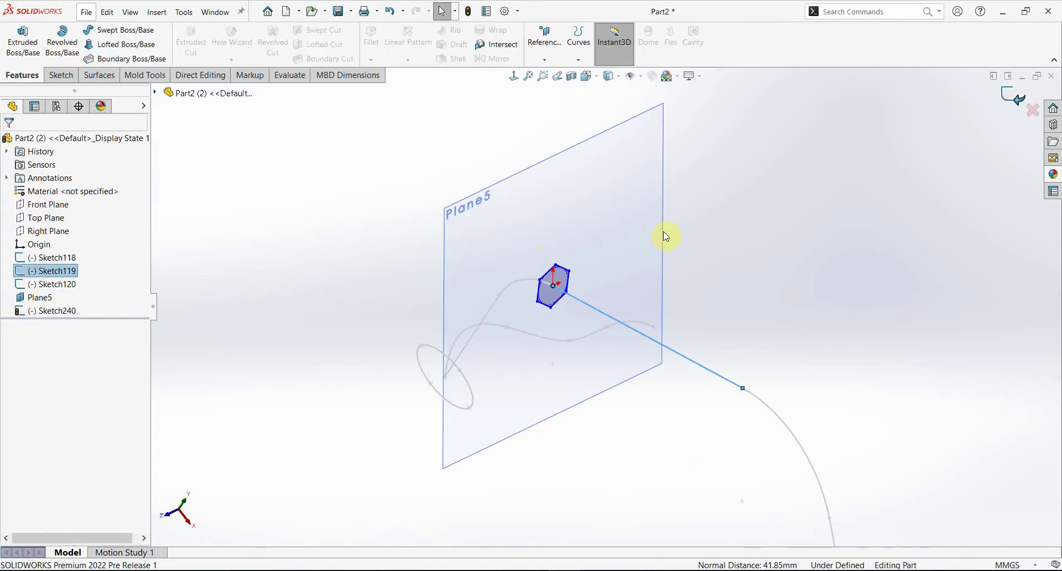
- Preview a sweep of hexagon Sketch240 along the Sketch119 path
click(319, 195)
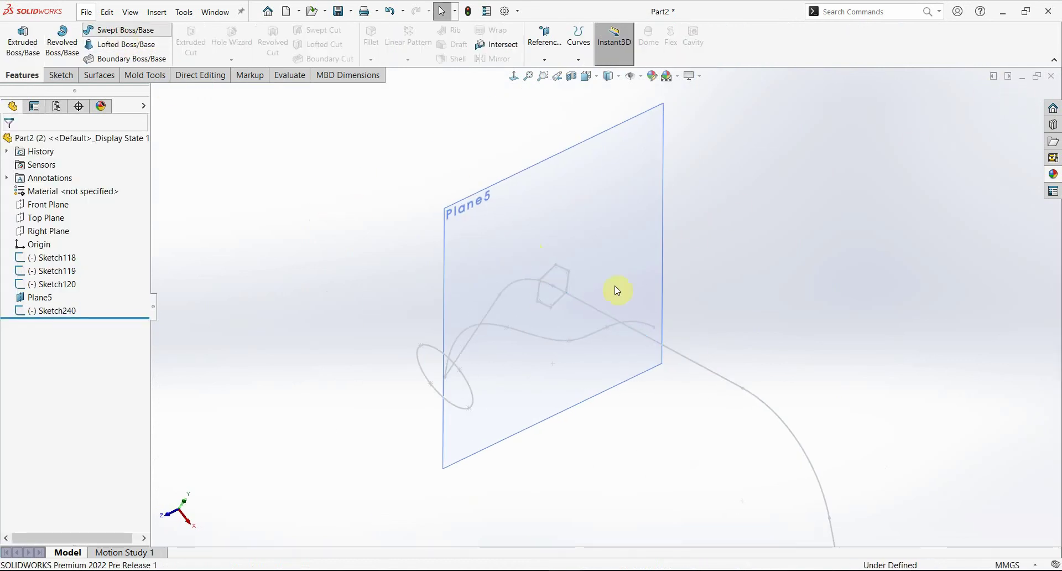
click(566, 269)
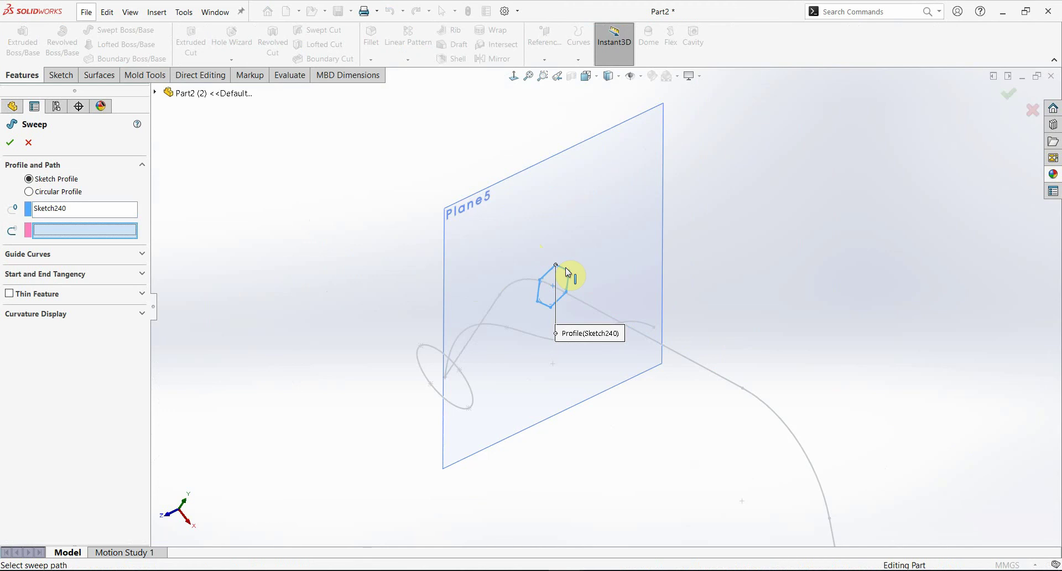
click(609, 305)
mouse_move(614, 301)
middle_down()
mouse_move(684, 134)
mouse_move(664, 202)
mouse_move(562, 303)
mouse_move(633, 410)
mouse_move(516, 455)
middle_up()
- Try the bidirectional, one-direction and reverse sweep options, then cancel the sweep
click(64, 254)
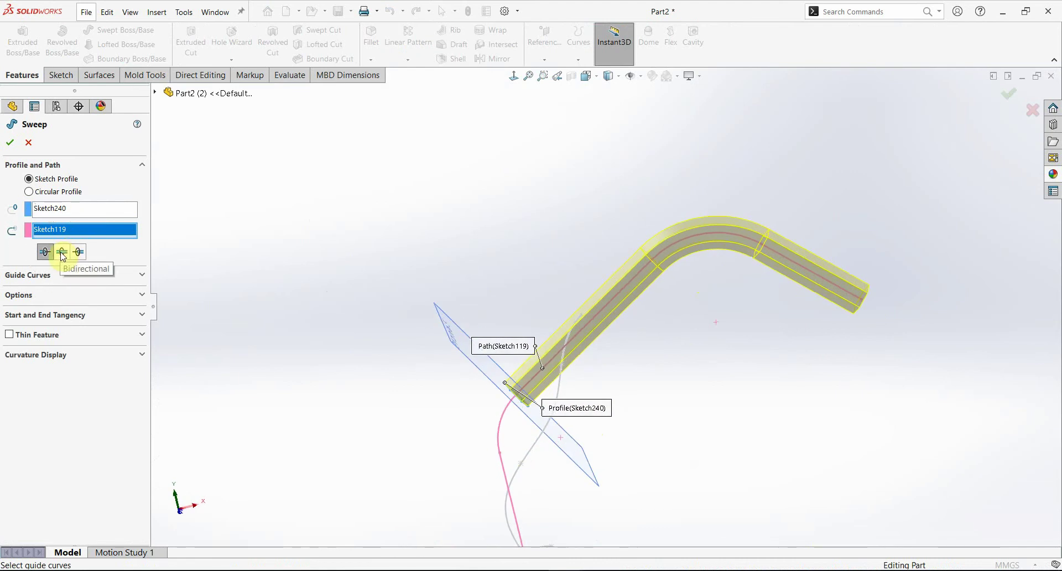
middle_drag(582, 322, 632, 376)
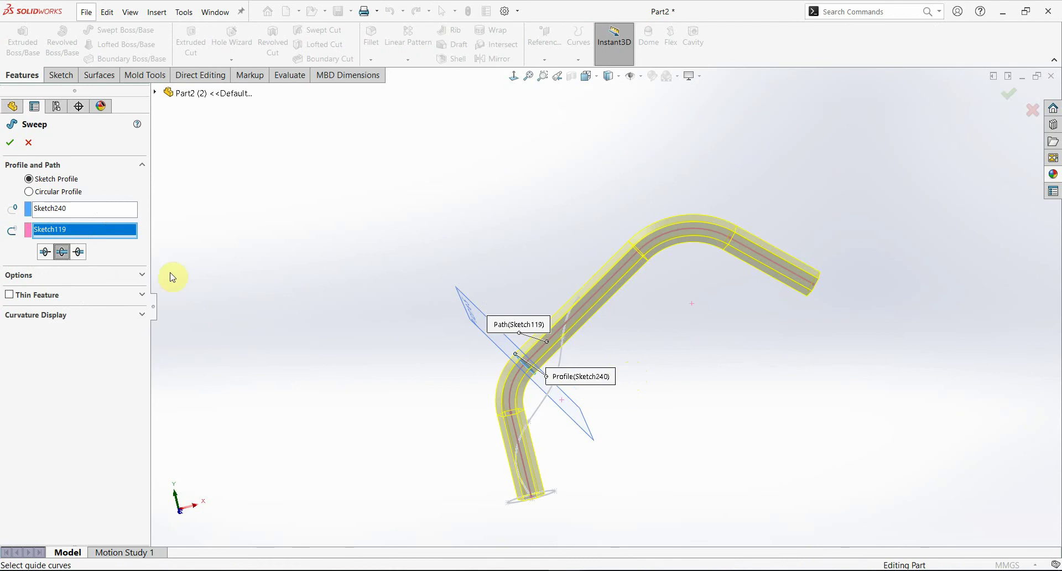
click(79, 253)
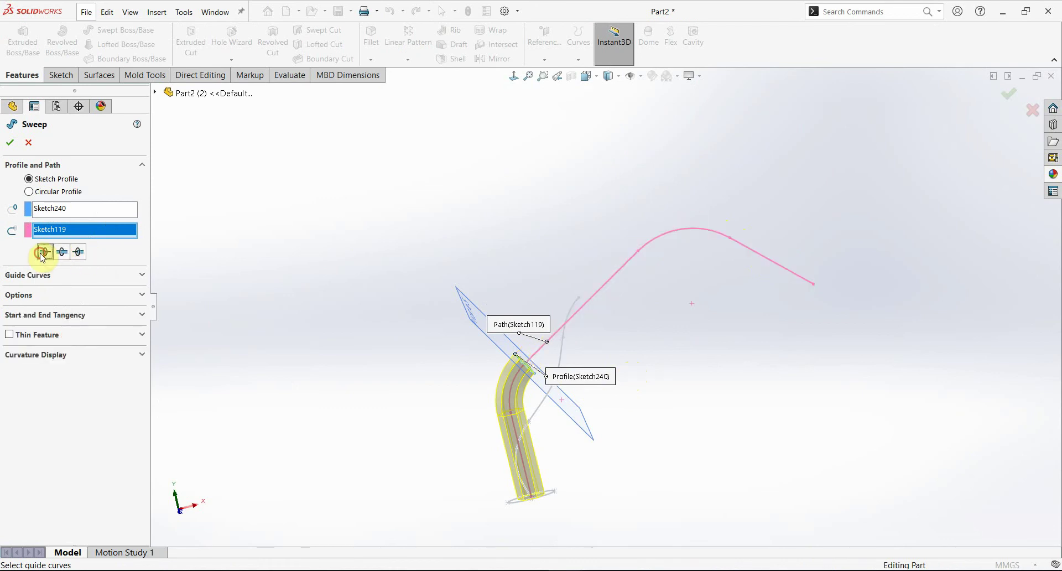
click(43, 252)
click(61, 253)
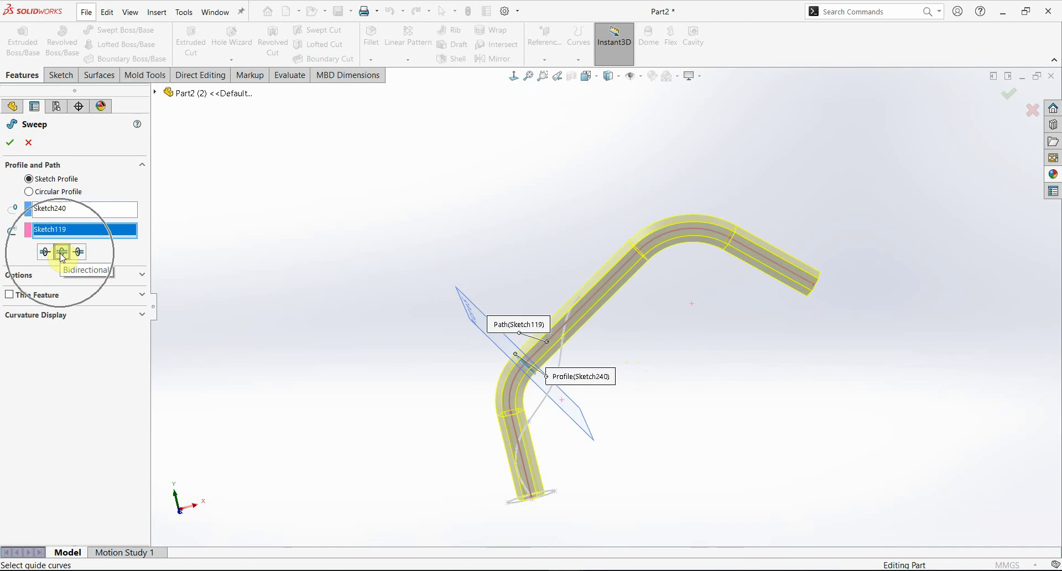
scroll(569, 415, down, 1)
scroll(557, 433, down, 1)
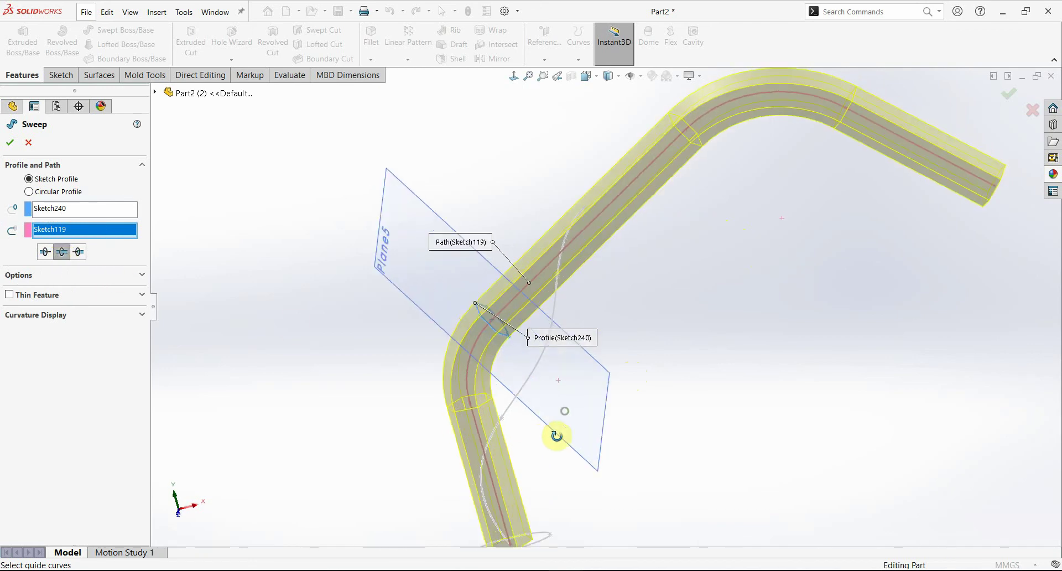
scroll(558, 434, down, 1)
click(28, 142)
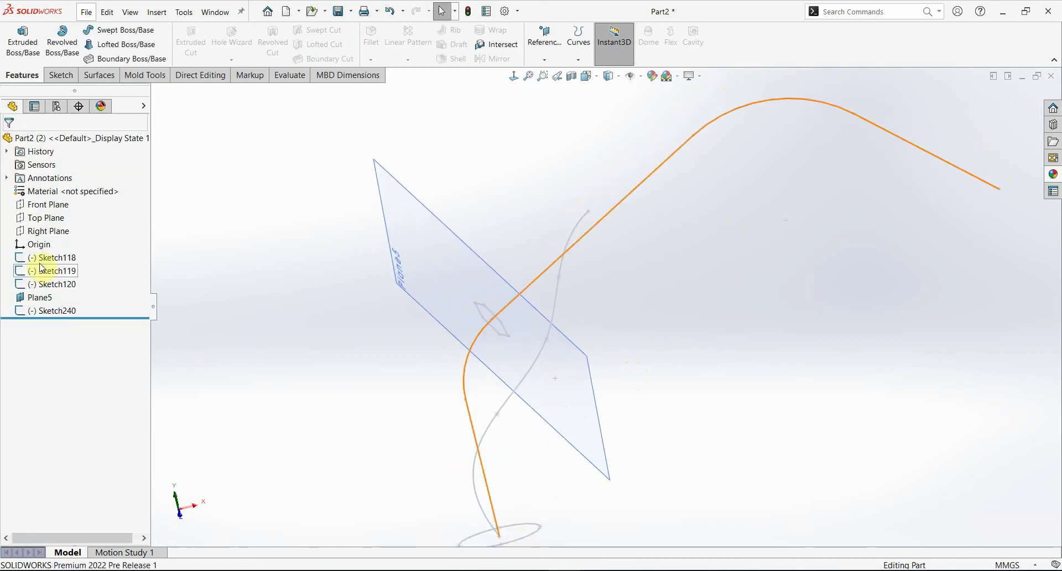
- Delete the old sketches Sketch118 through Plane5 from the feature tree
click(56, 258)
shift+click(53, 298)
right_click(52, 298)
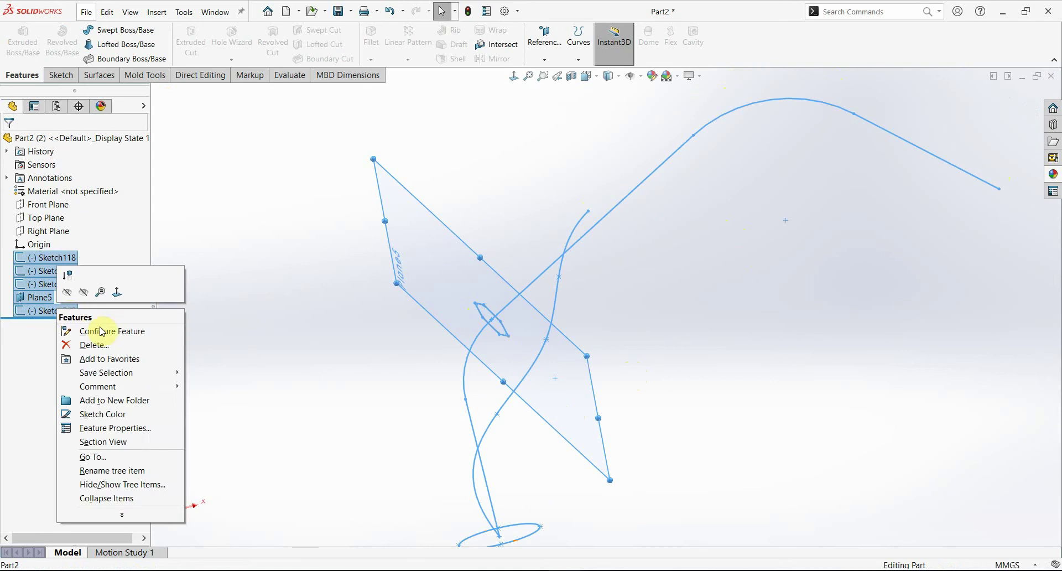
click(99, 346)
click(610, 240)
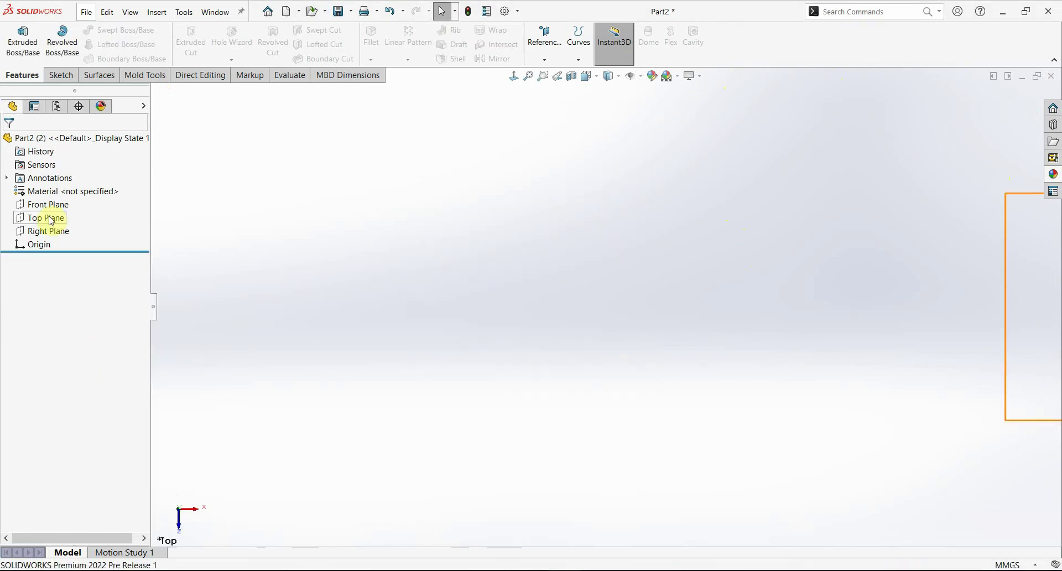
- Draw a centre rectangle from the origin in a new Top Plane sketch
click(46, 218)
click(61, 197)
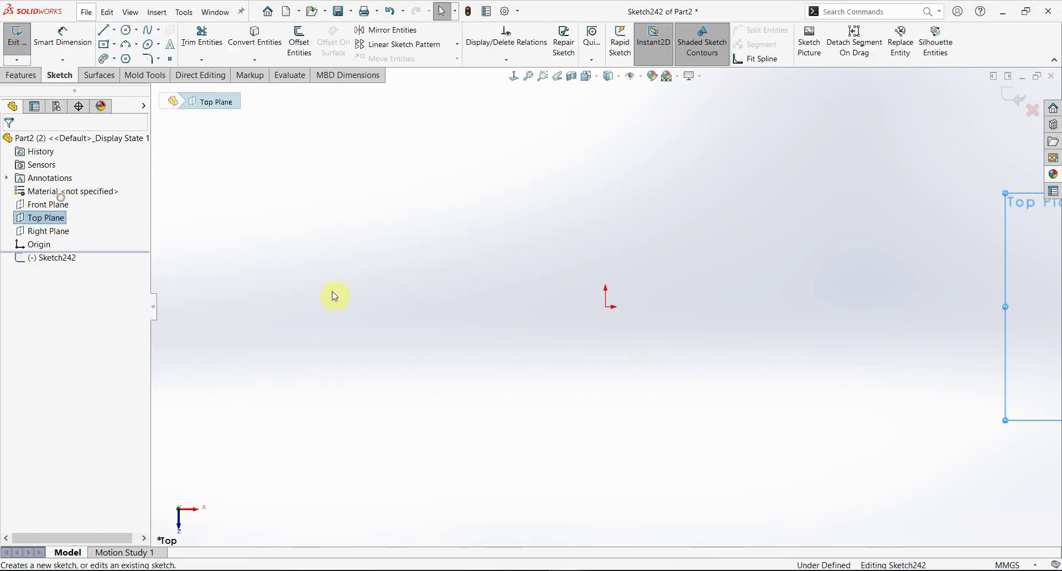
click(111, 48)
click(606, 306)
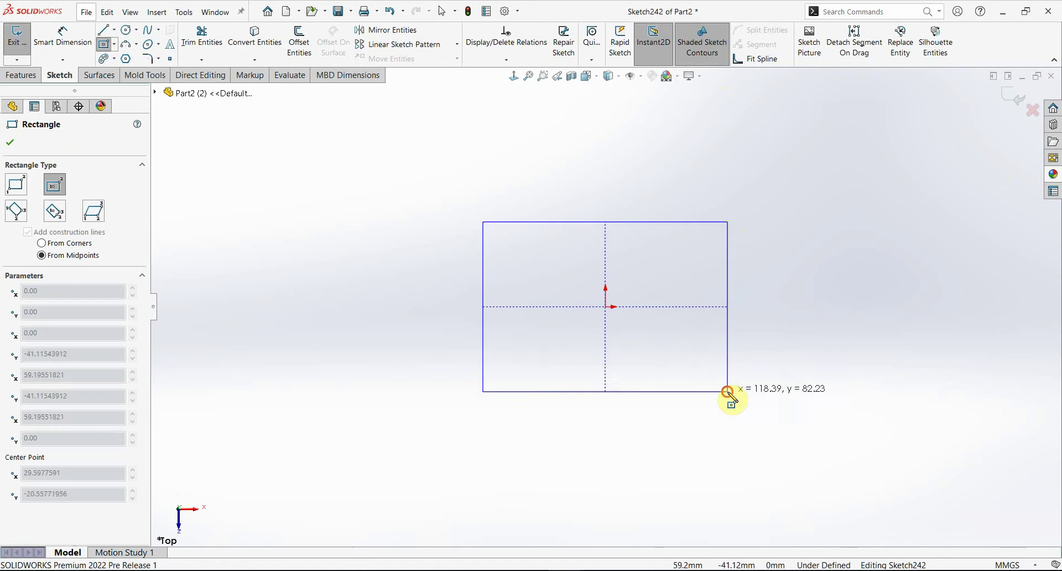
click(728, 391)
- Round the rectangle's four corners with 10 mm sketch fillets and close the sketch
click(150, 58)
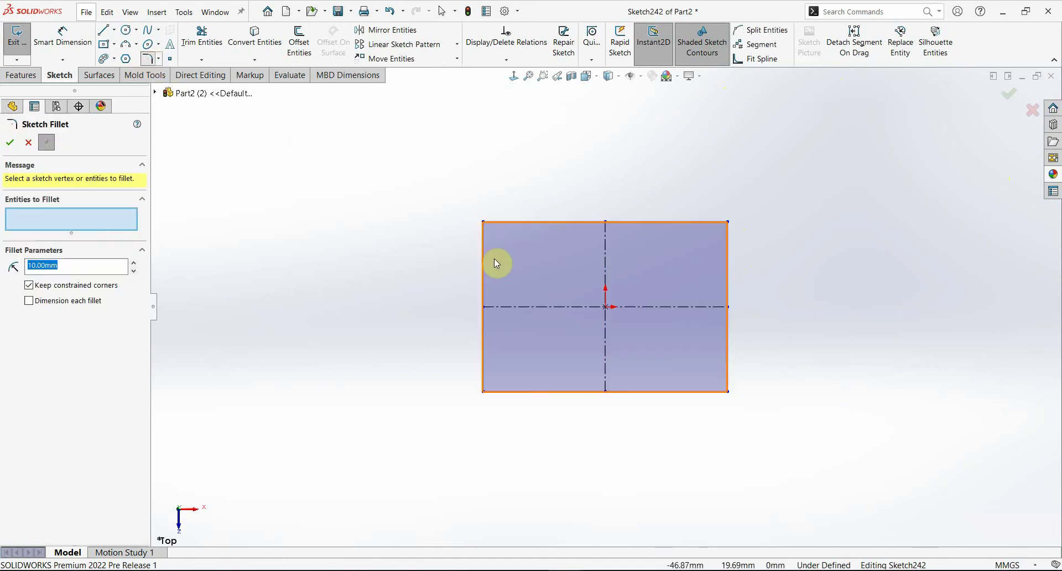
click(483, 221)
click(575, 304)
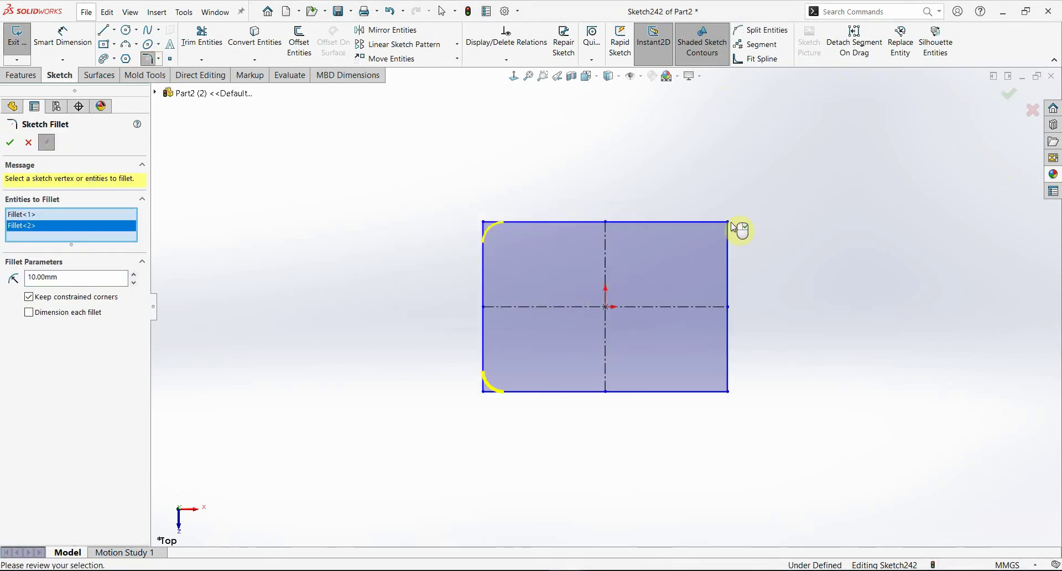
click(729, 222)
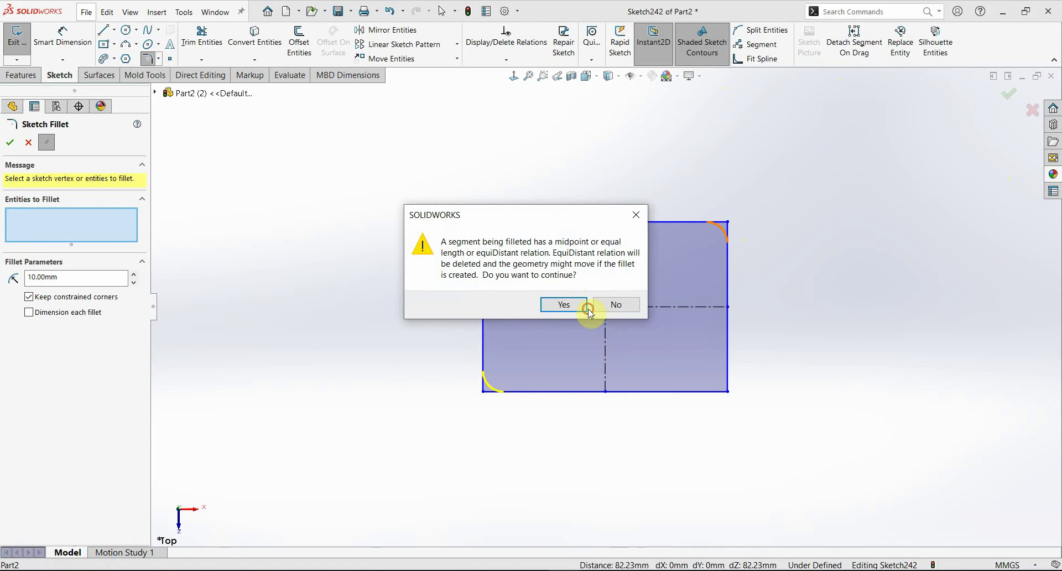
click(587, 308)
click(728, 391)
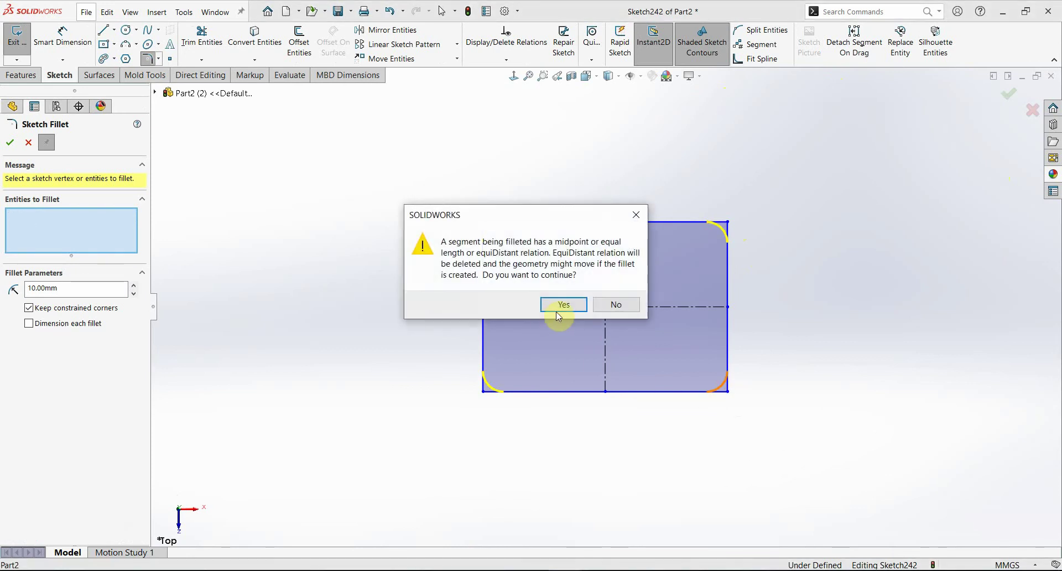
click(576, 313)
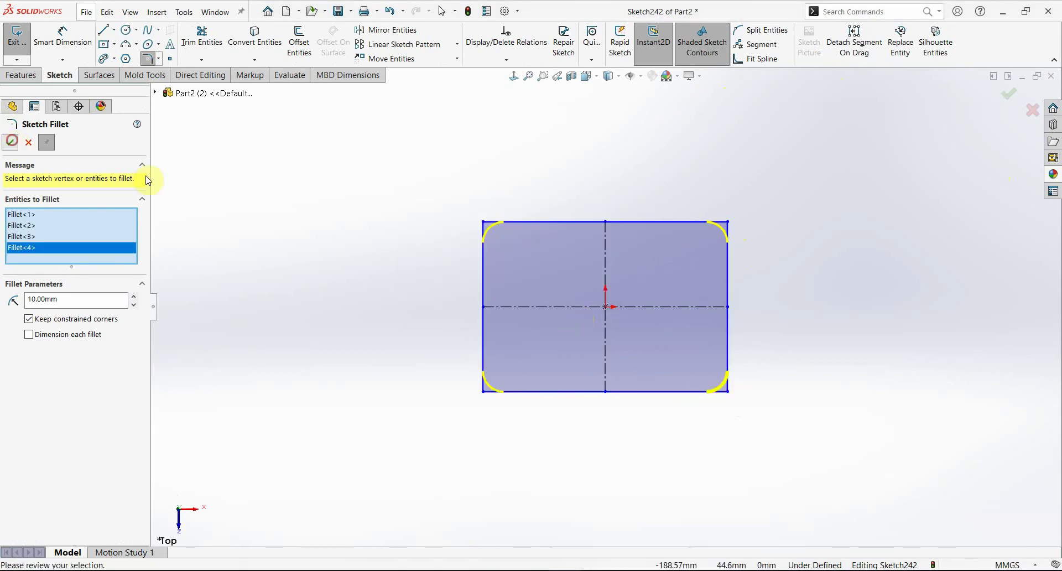
key(Return)
click(48, 204)
click(71, 190)
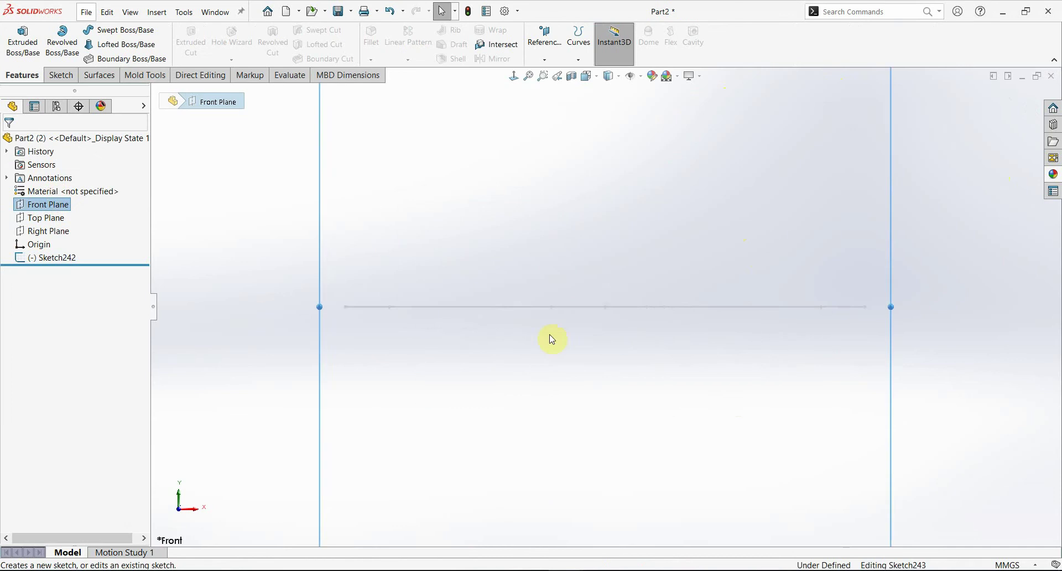
- Draw a vertical line up from the origin on the Front Plane and close the sketch
click(104, 30)
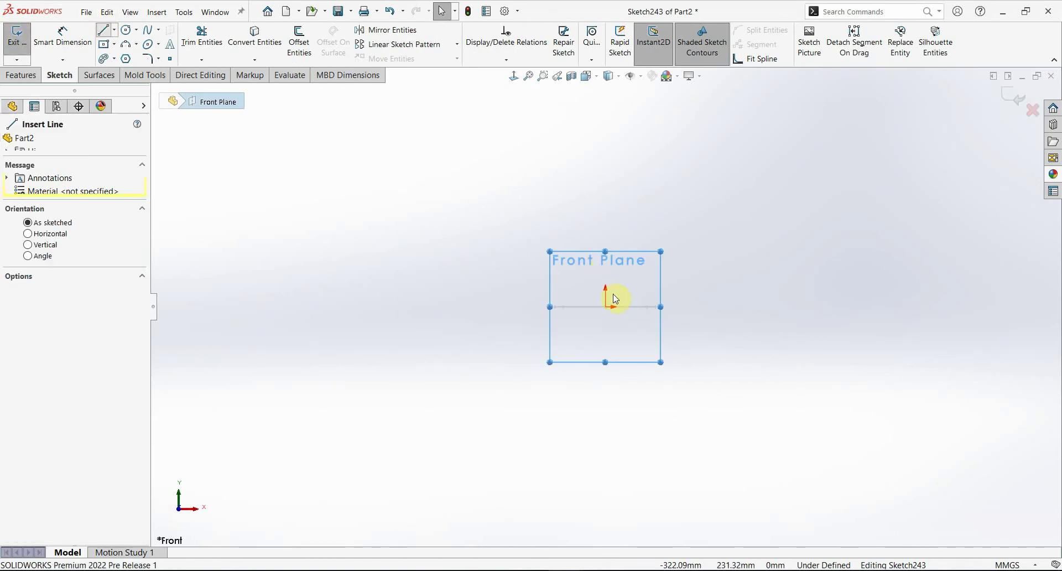
click(606, 306)
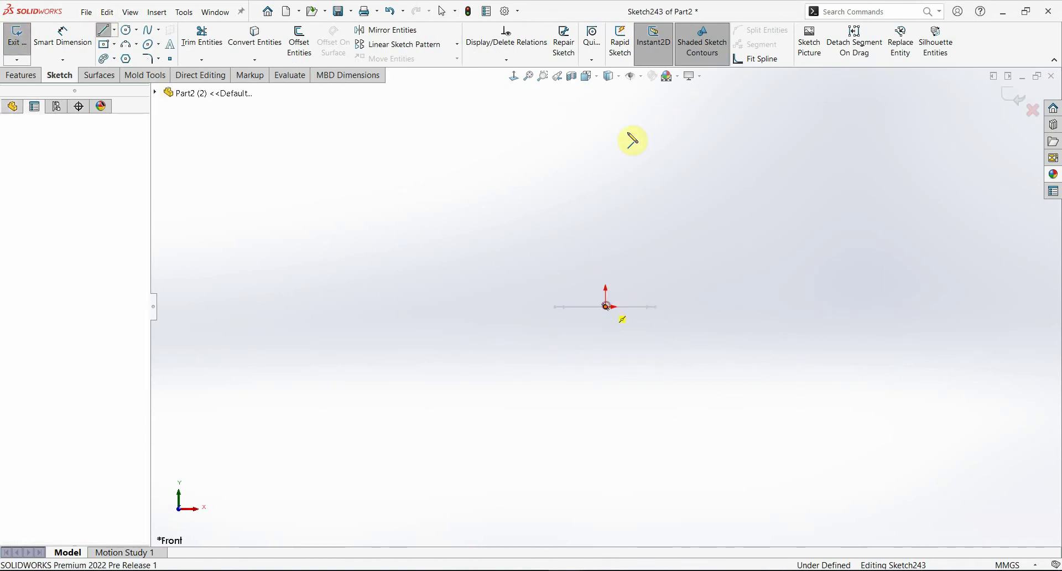
click(606, 116)
key(Escape)
click(1017, 97)
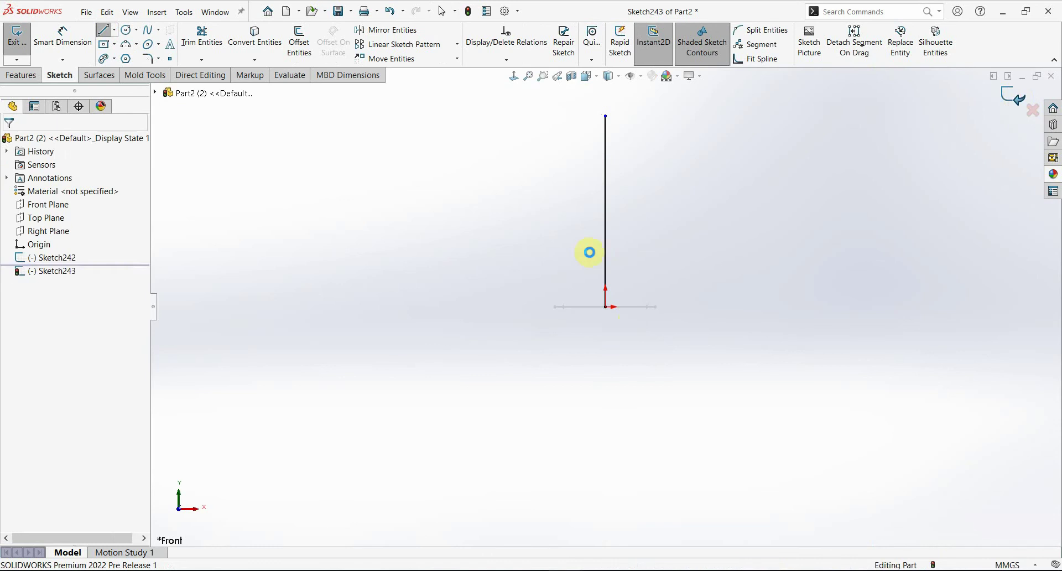
- In a new Front Plane sketch, draw a spline whose end pierces the rectangle's edge
click(47, 204)
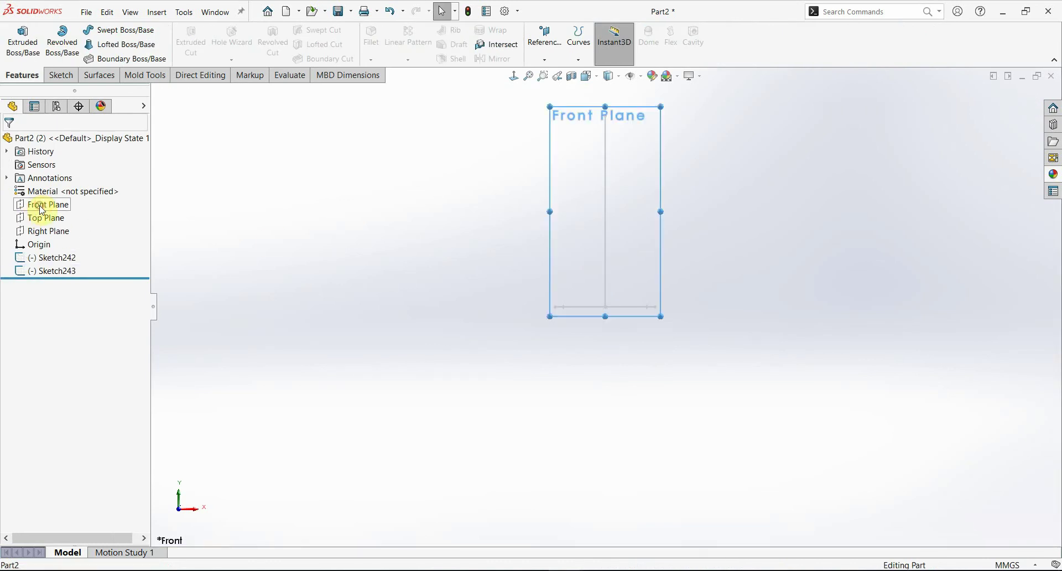
click(54, 212)
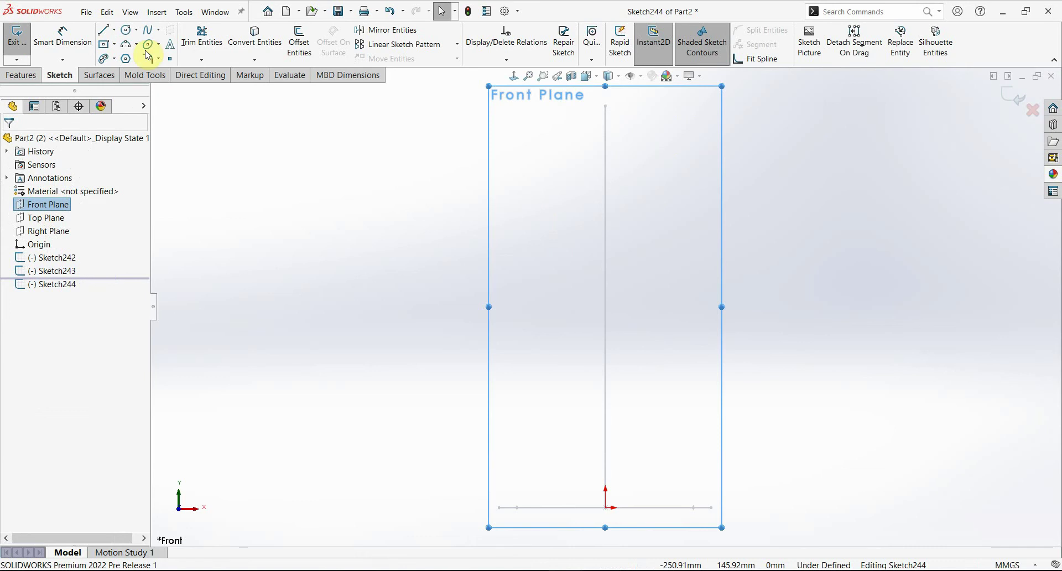
click(460, 107)
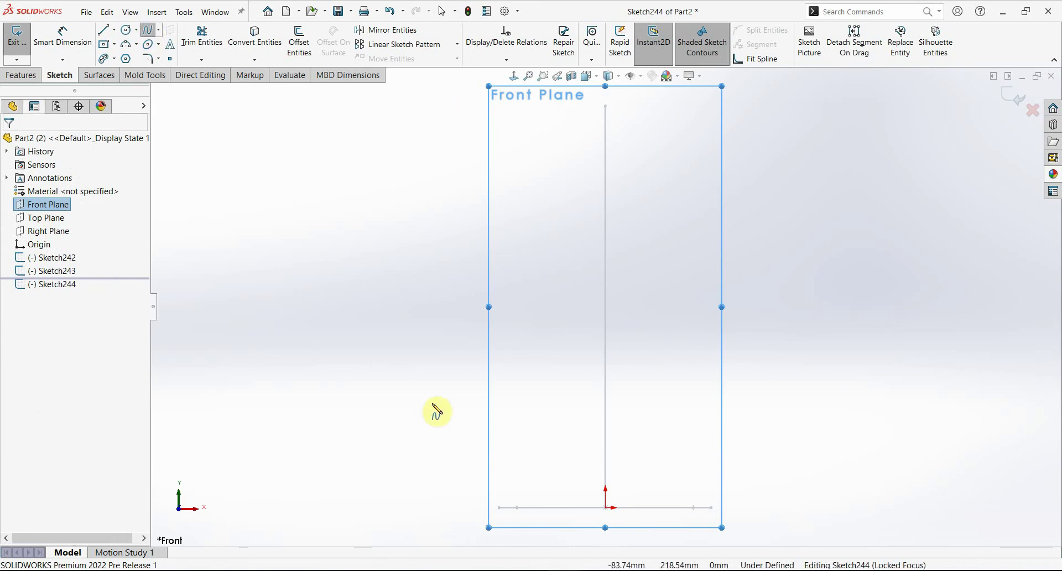
click(445, 350)
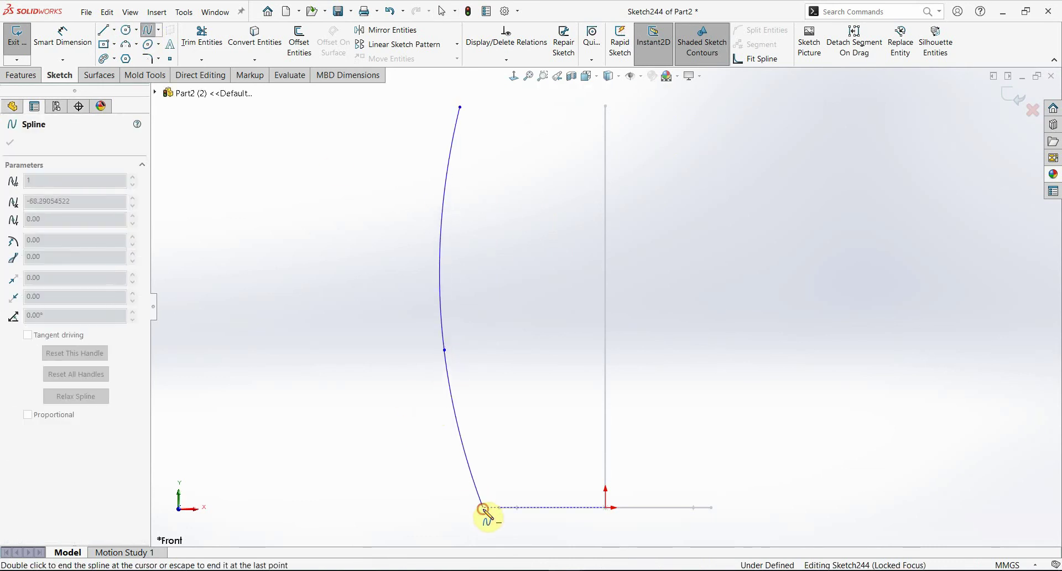
double_click(483, 508)
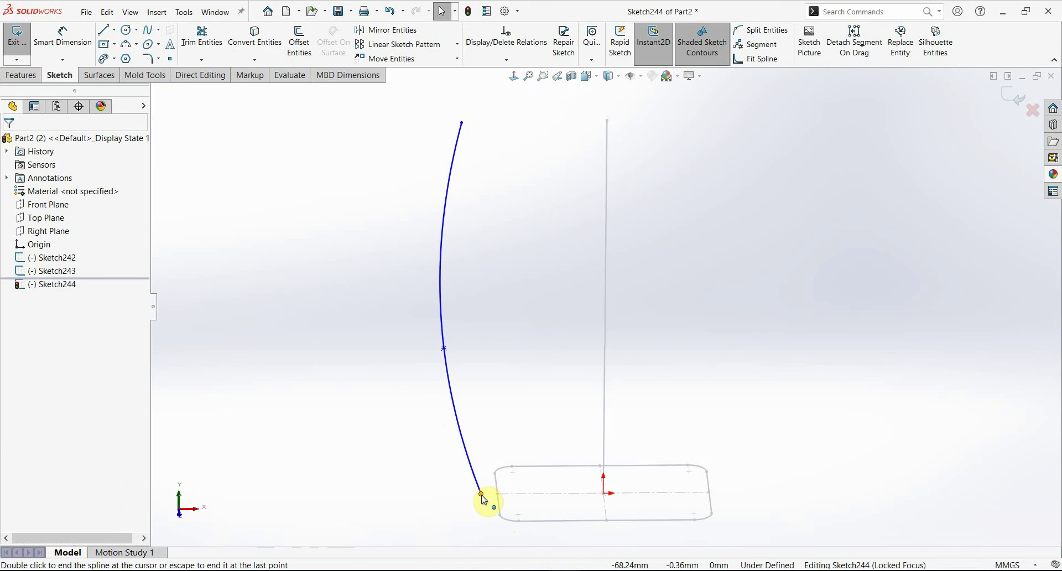
click(482, 496)
ctrl+click(498, 500)
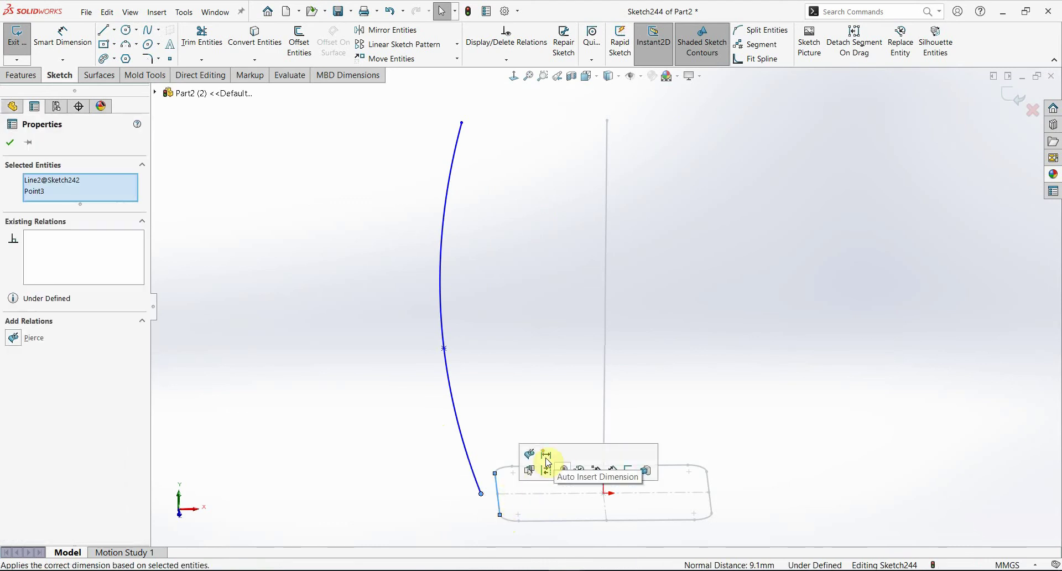
click(530, 454)
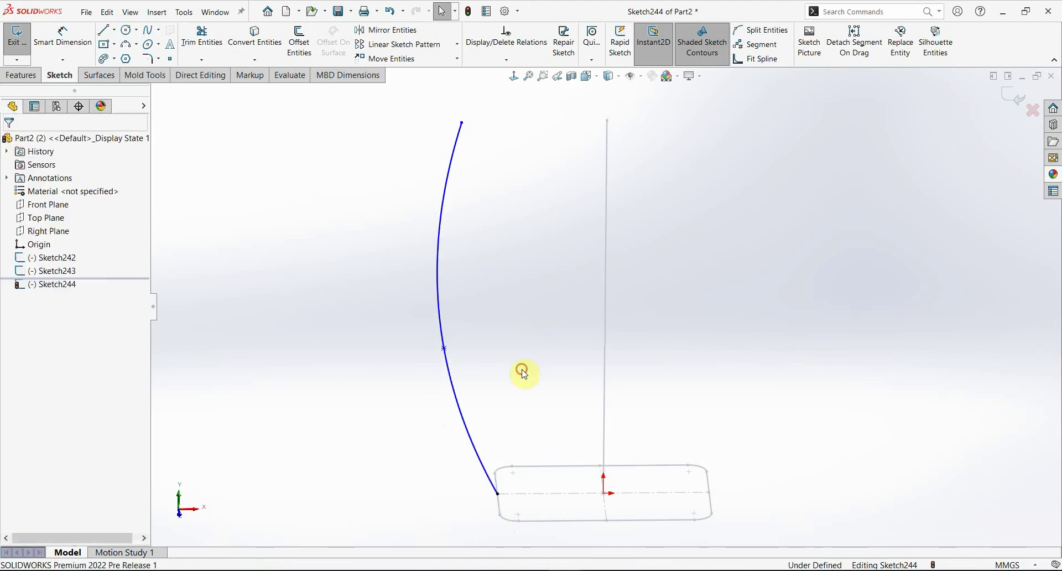
click(1017, 99)
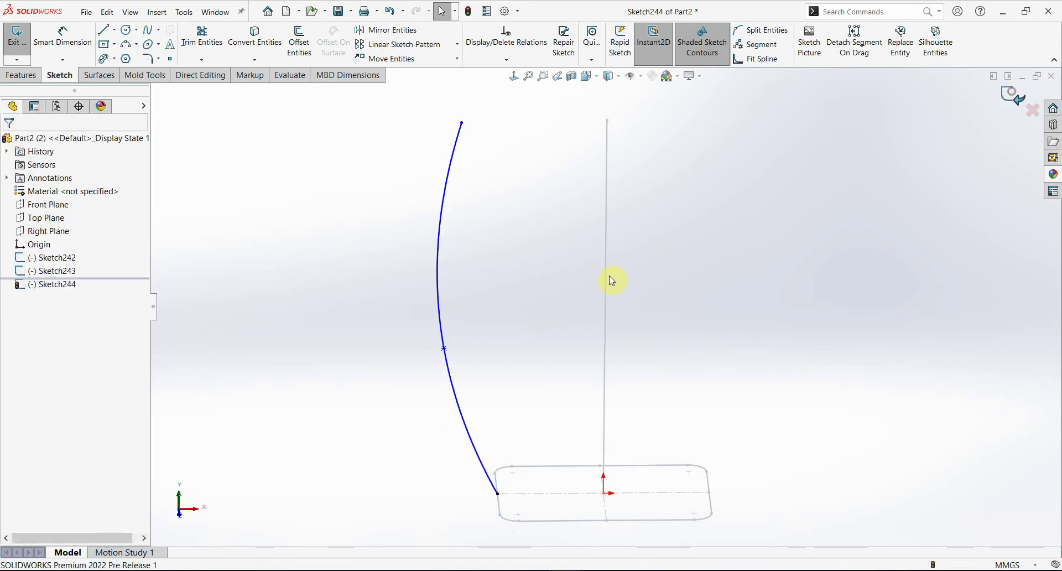
- Draw a Right Plane spline whose lower end pierces the rectangle's left edge
click(56, 232)
click(83, 209)
click(148, 29)
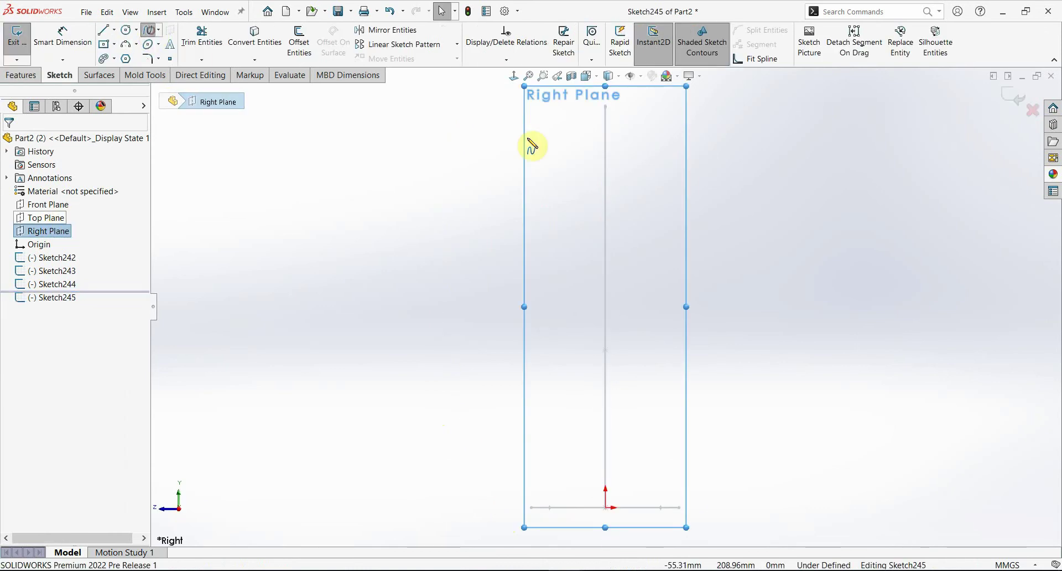
click(495, 110)
click(476, 374)
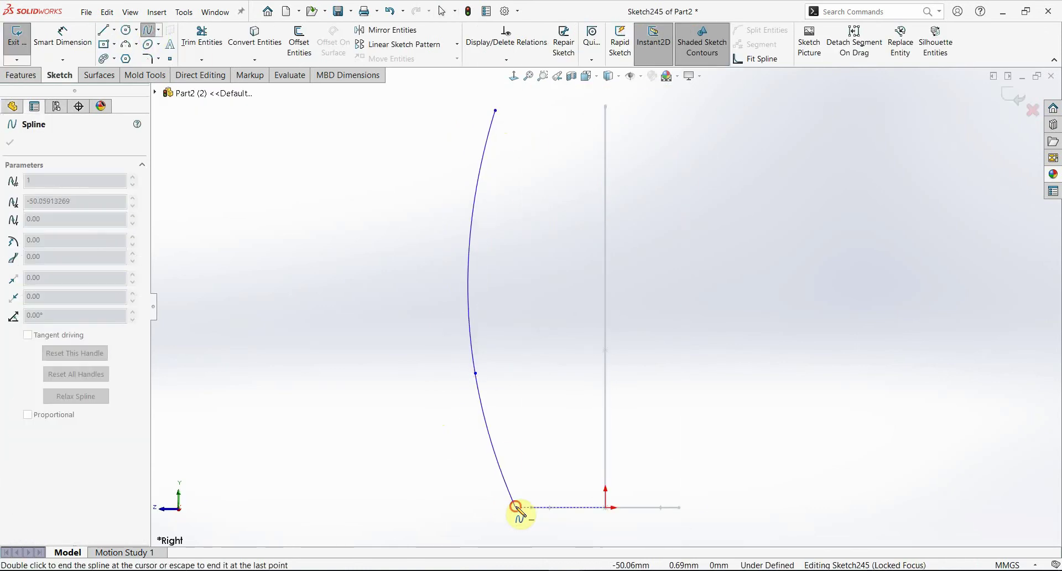
double_click(516, 507)
click(516, 510)
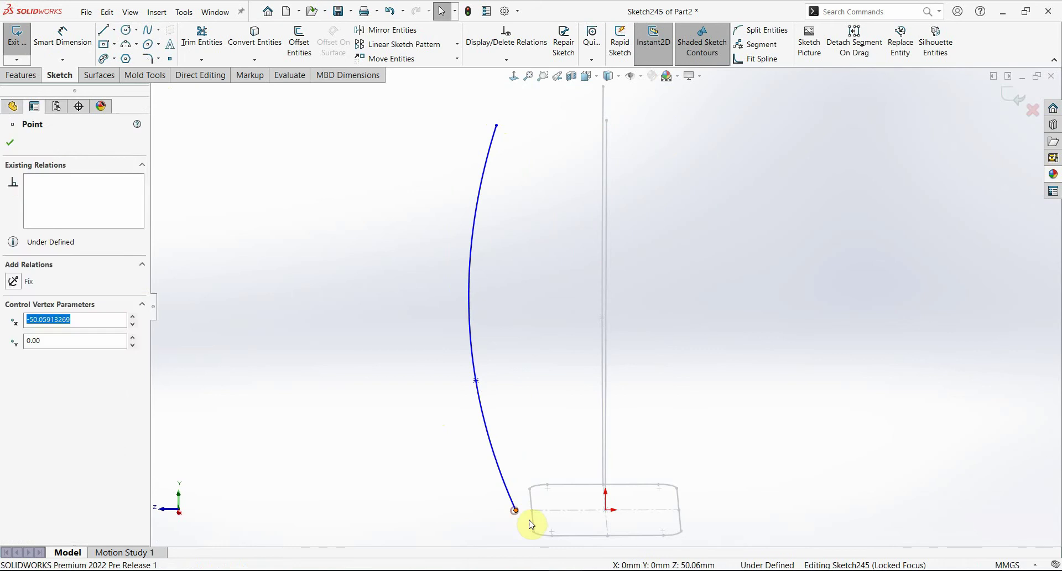
ctrl+click(532, 518)
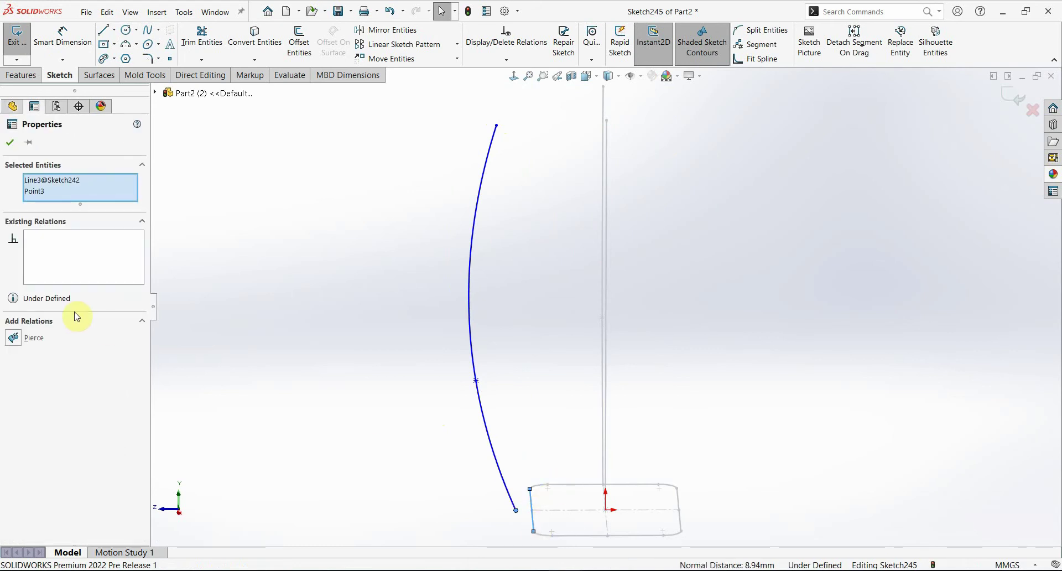
click(14, 338)
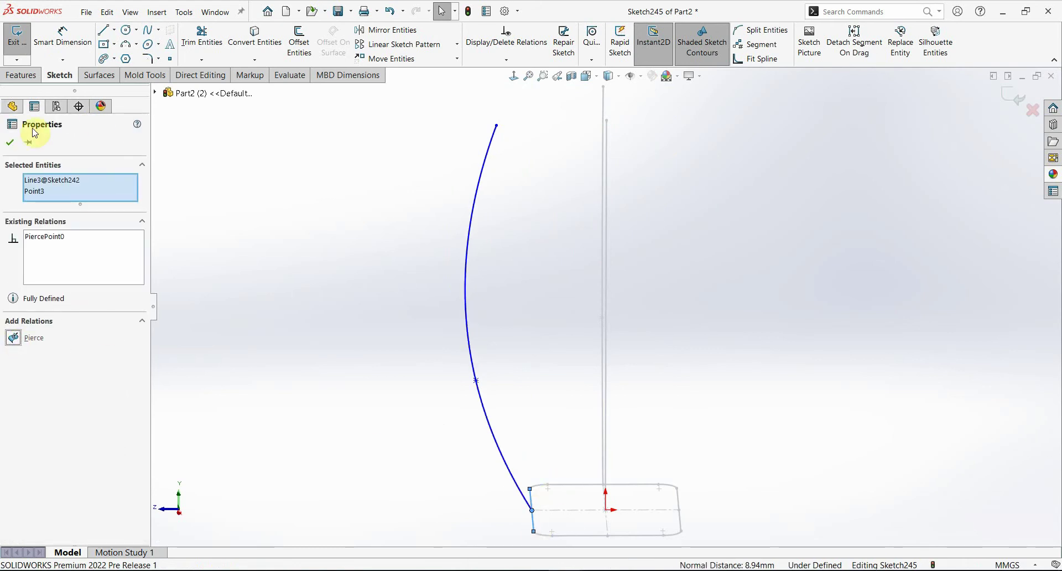
click(9, 143)
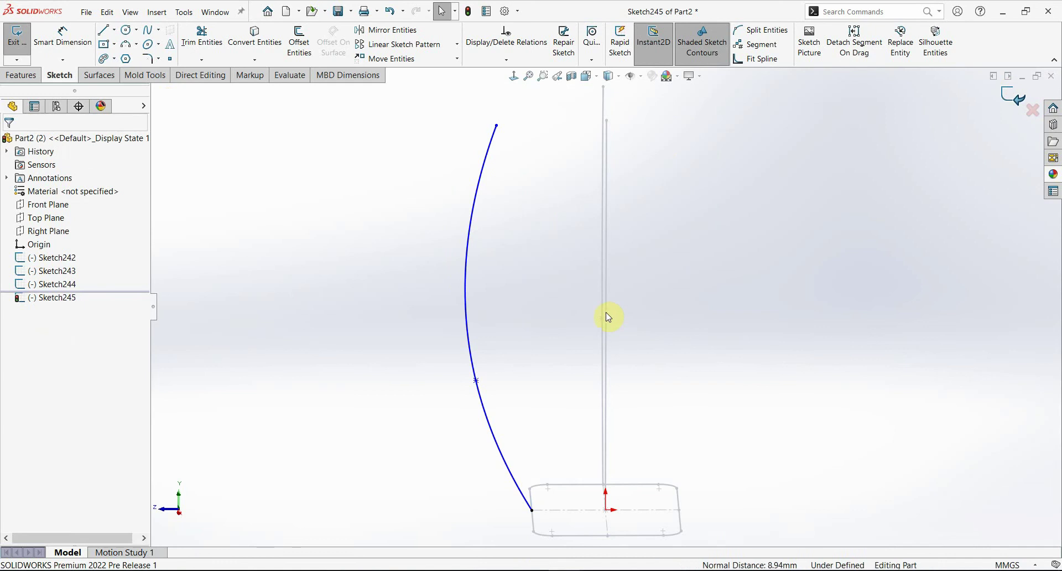
- Close the sketch, orbit to a 3D view and start a Swept Boss/Base
key(ctrl+b)
mouse_move(607, 310)
middle_down()
mouse_move(672, 309)
mouse_move(660, 346)
middle_up()
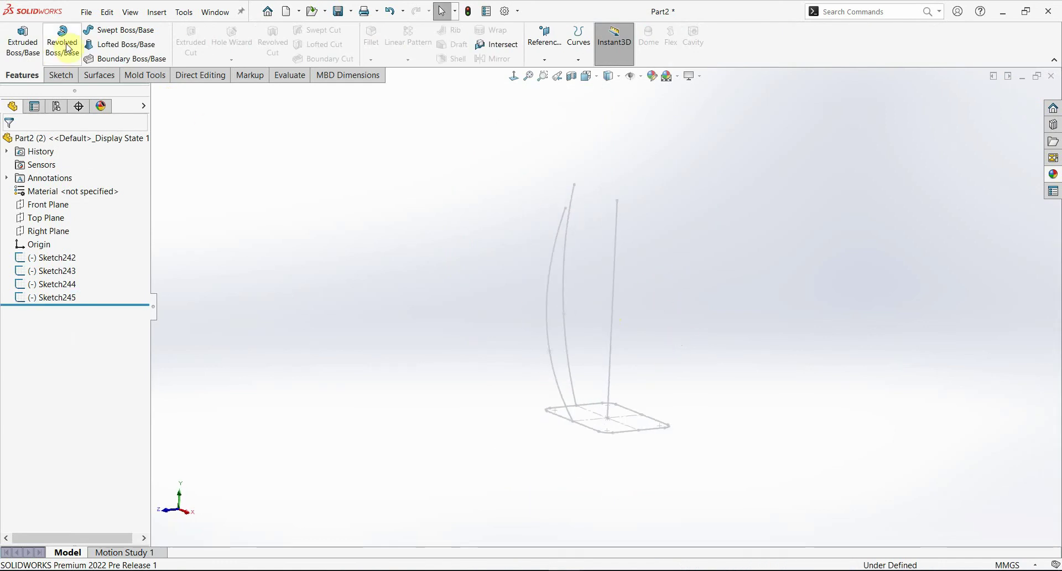
click(108, 31)
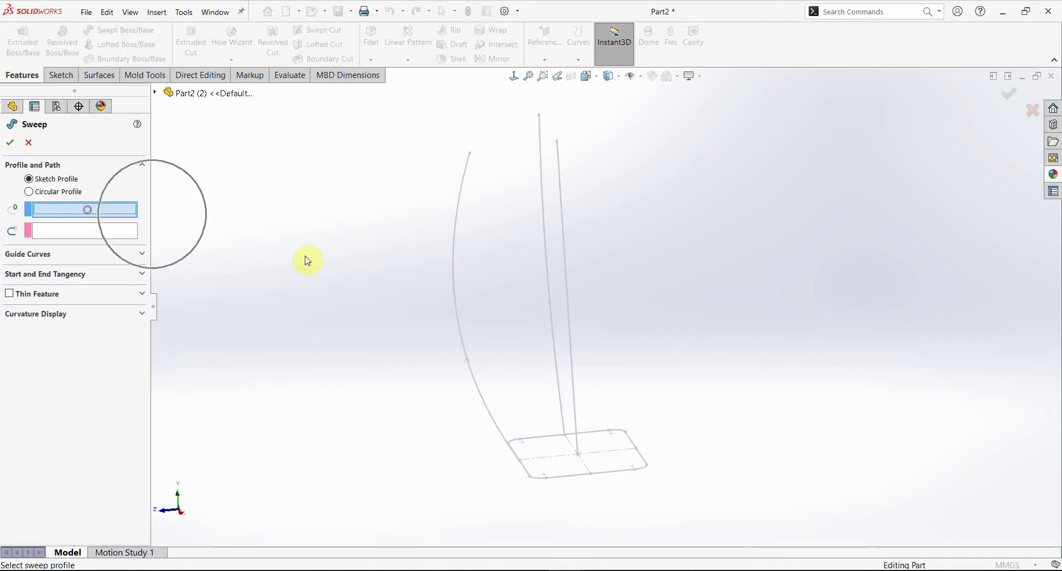
- Sweep profile Sketch242 along path Sketch243 with guide curves Sketch245 and Sketch244
click(634, 441)
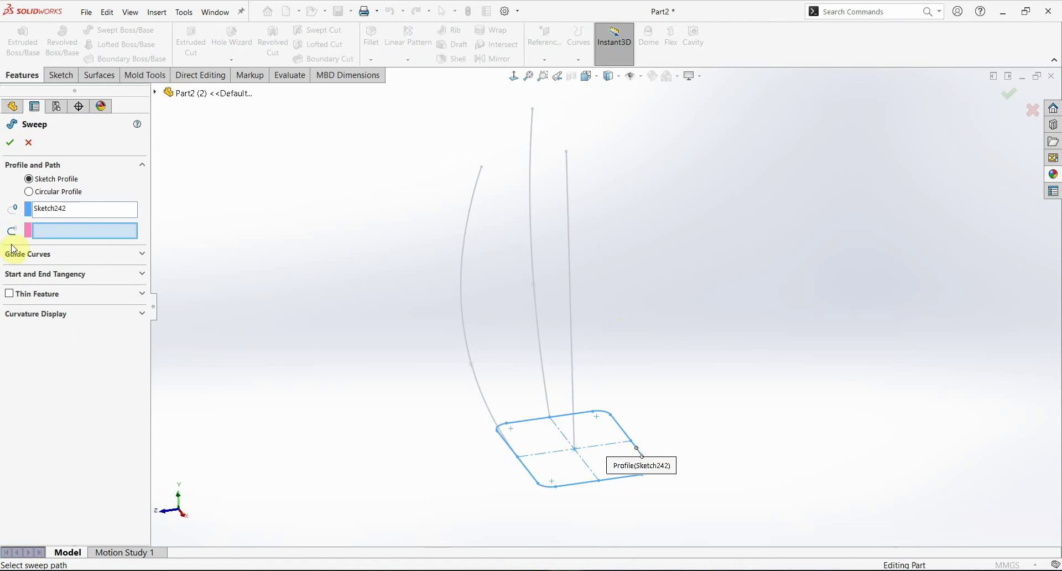
click(66, 231)
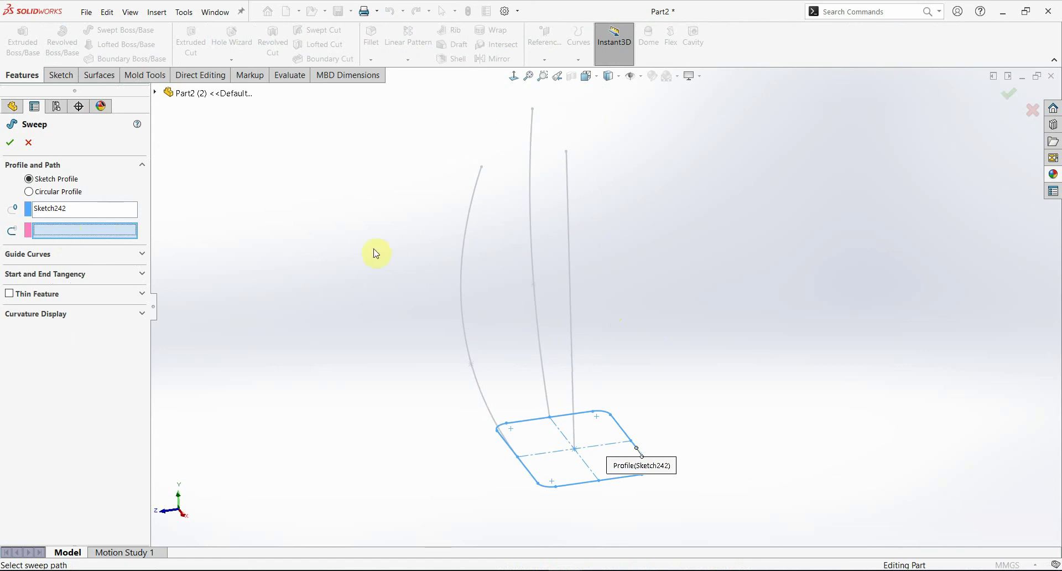
click(572, 260)
mouse_move(589, 350)
middle_down()
mouse_move(643, 329)
mouse_move(630, 288)
middle_up()
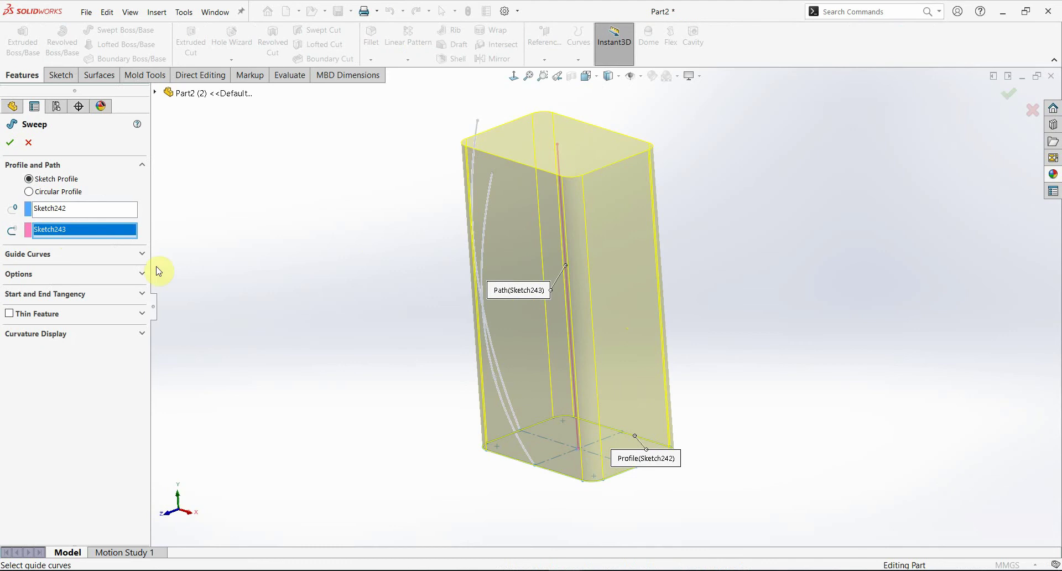
click(28, 254)
click(64, 285)
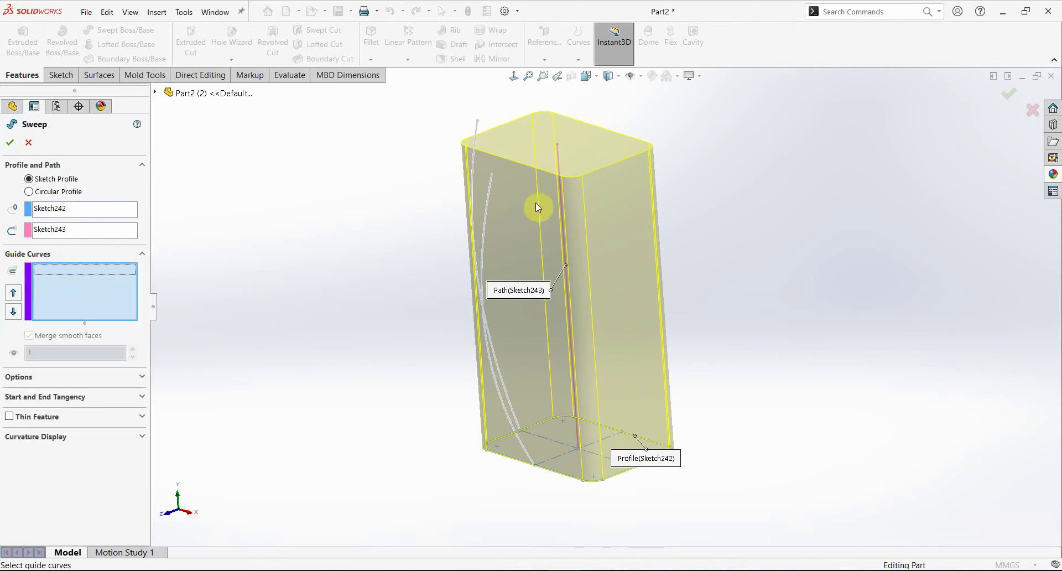
click(489, 224)
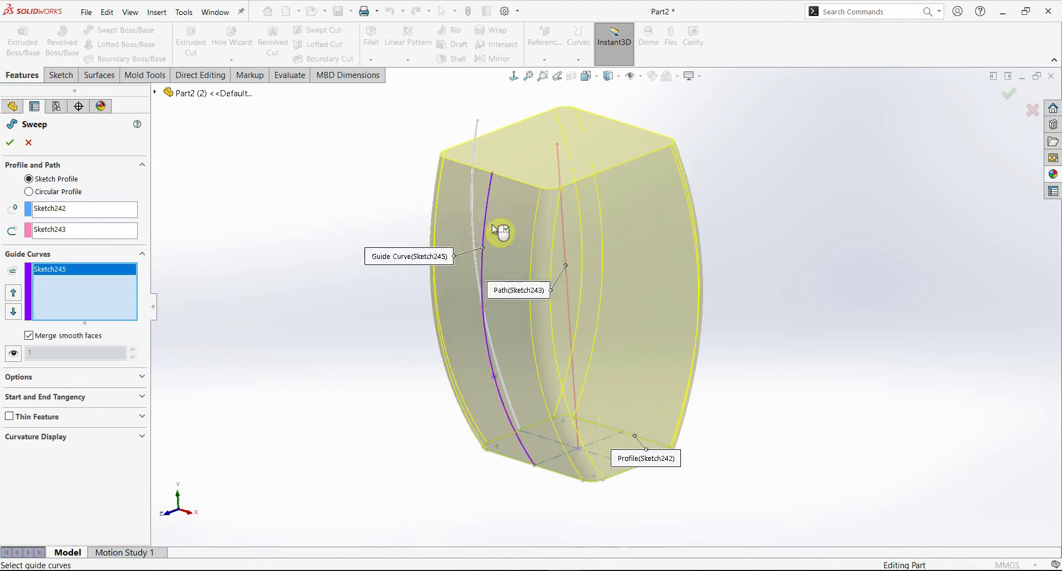
mouse_move(558, 238)
middle_down()
mouse_move(498, 268)
mouse_move(569, 249)
mouse_move(539, 282)
mouse_move(520, 239)
mouse_move(520, 268)
mouse_move(561, 258)
mouse_move(507, 275)
mouse_move(636, 264)
middle_up()
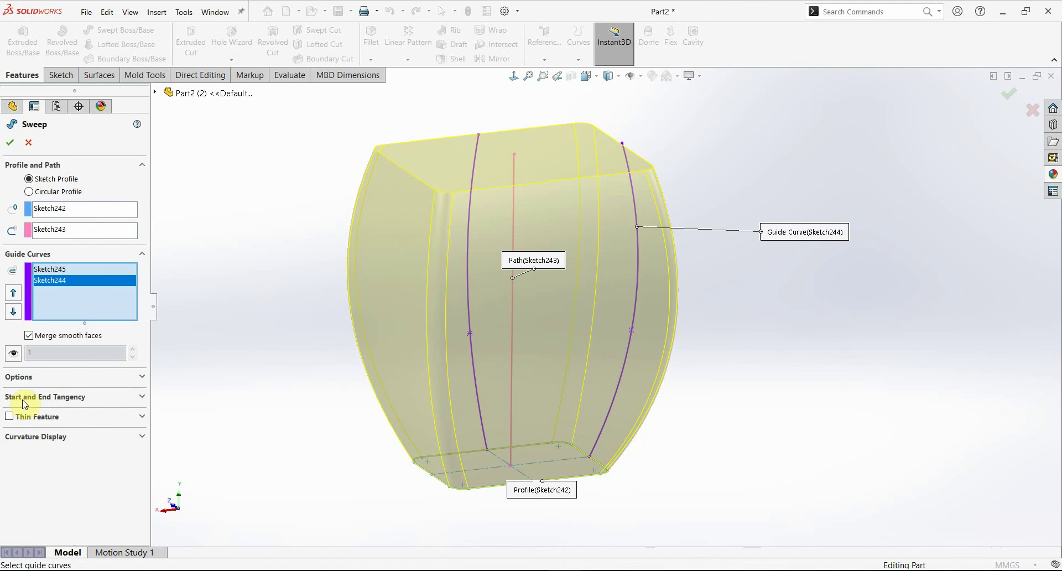
- Set the sweep's start tangency to Path Tangent and turn off Merge smooth faces
click(72, 404)
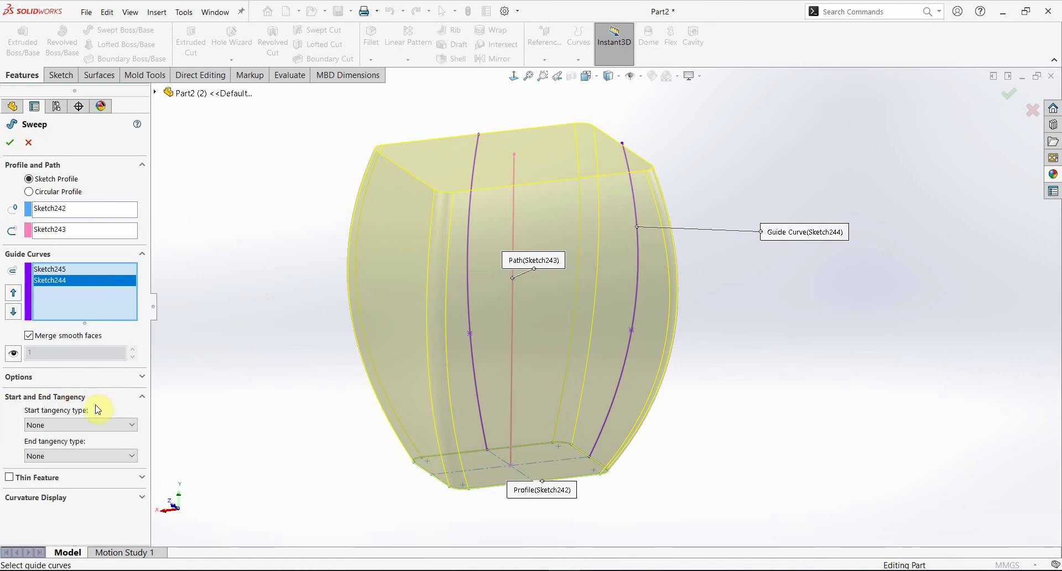
click(73, 425)
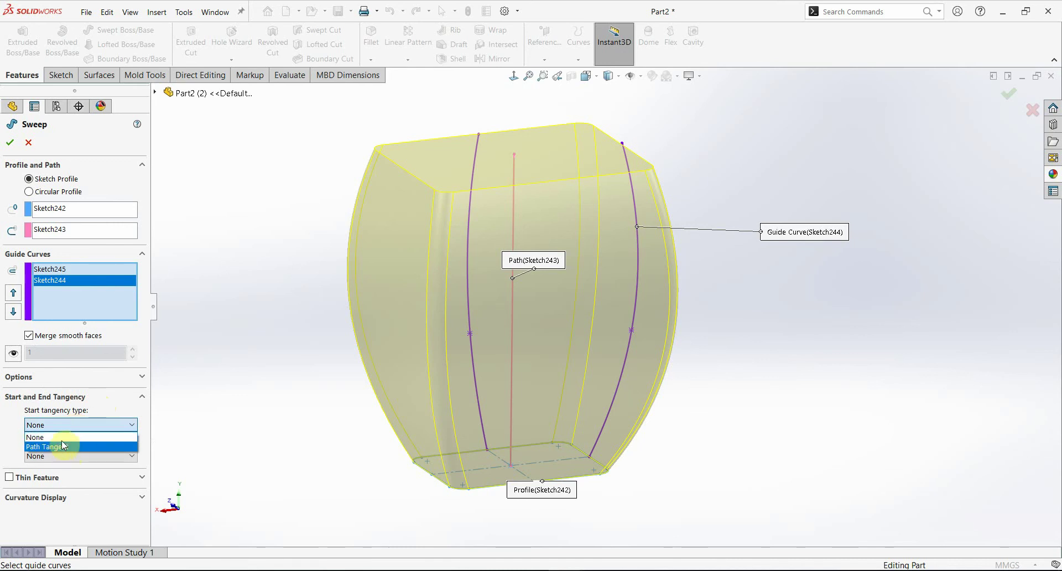
click(62, 427)
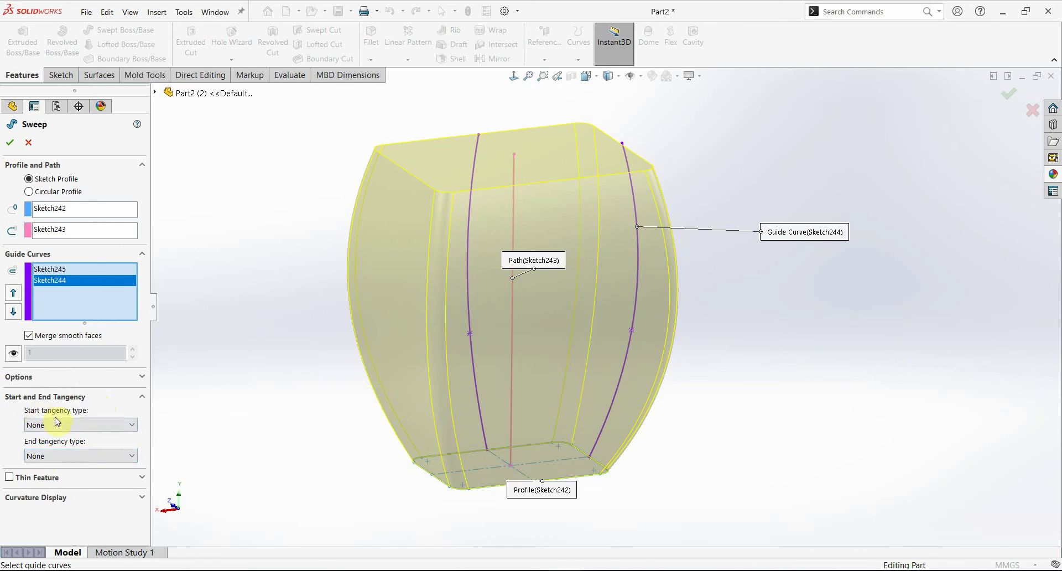
click(70, 426)
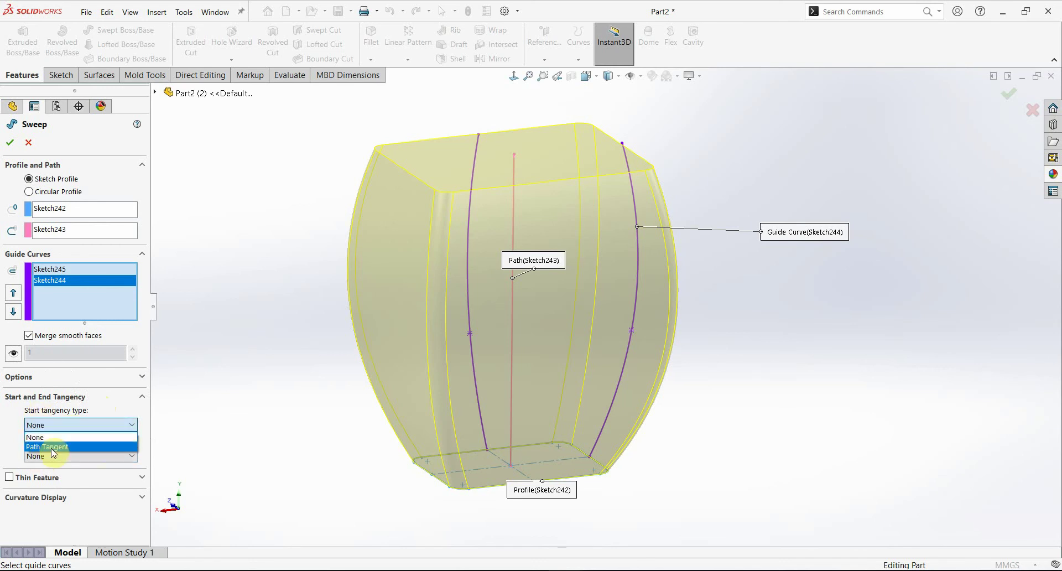
click(51, 446)
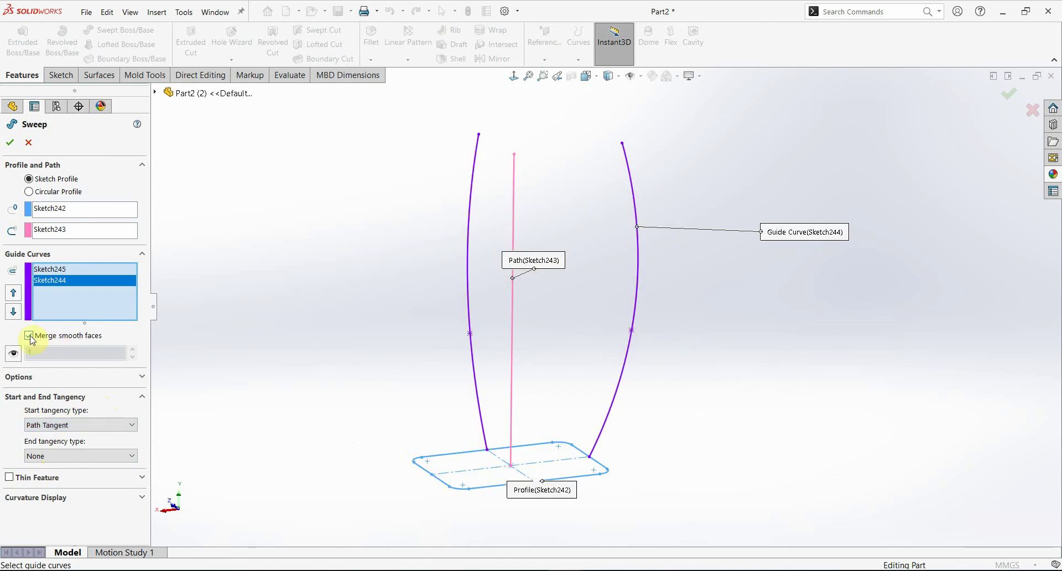
click(54, 414)
middle_drag(387, 432, 481, 403)
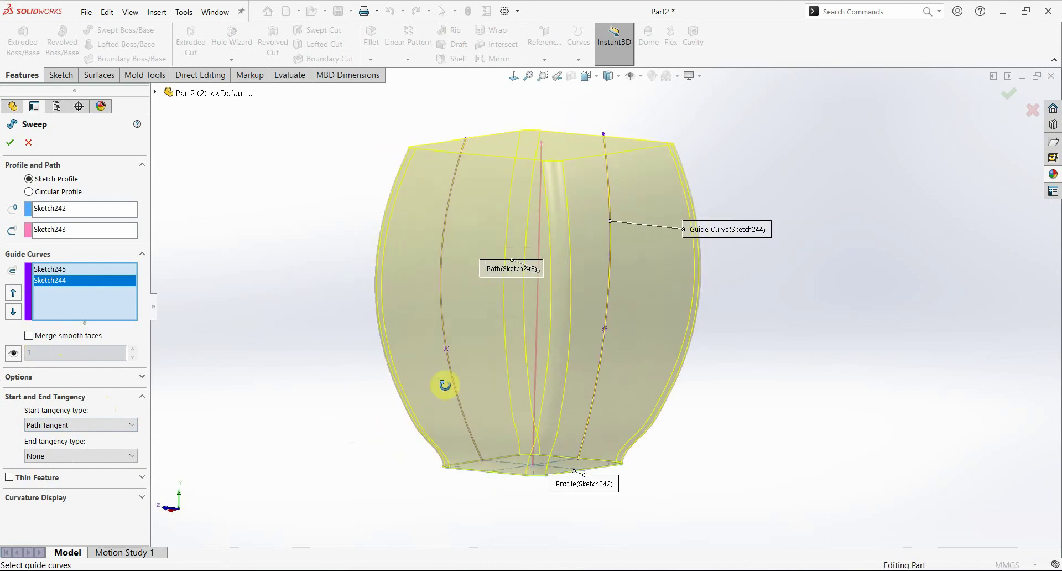
- Set the end tangency to Path Tangent, orbiting to inspect the vase's base
scroll(481, 403, down, 5)
mouse_move(531, 484)
middle_down()
mouse_move(423, 426)
mouse_move(387, 446)
mouse_move(423, 424)
middle_up()
scroll(387, 445, down, 3)
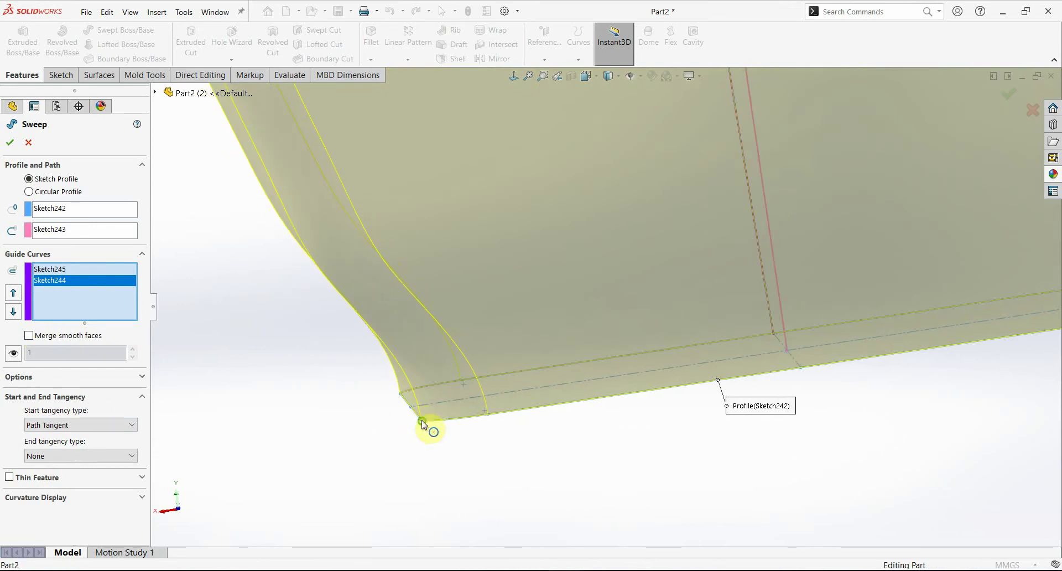
key(f)
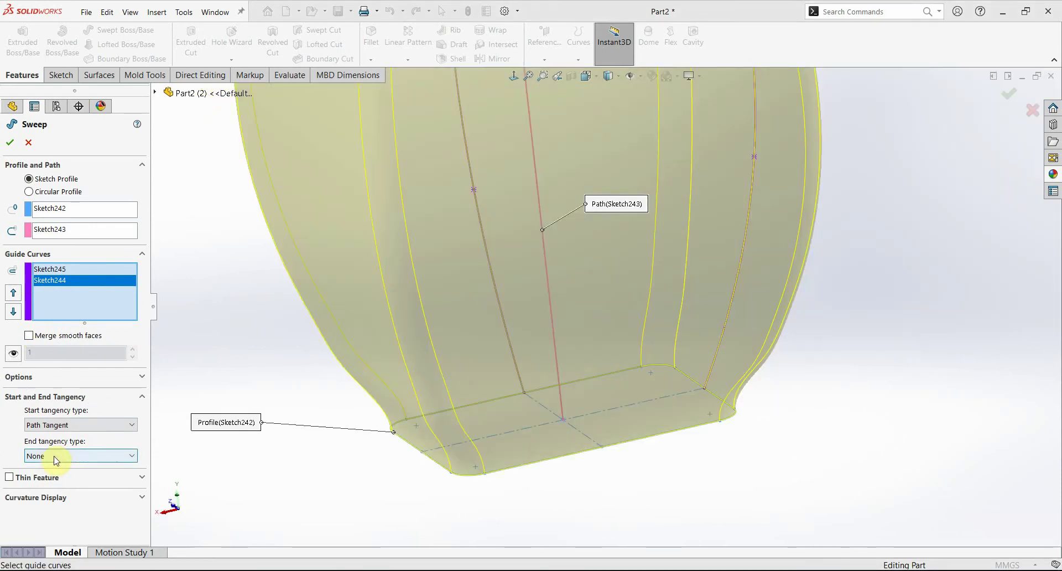
scroll(507, 315, up, 3)
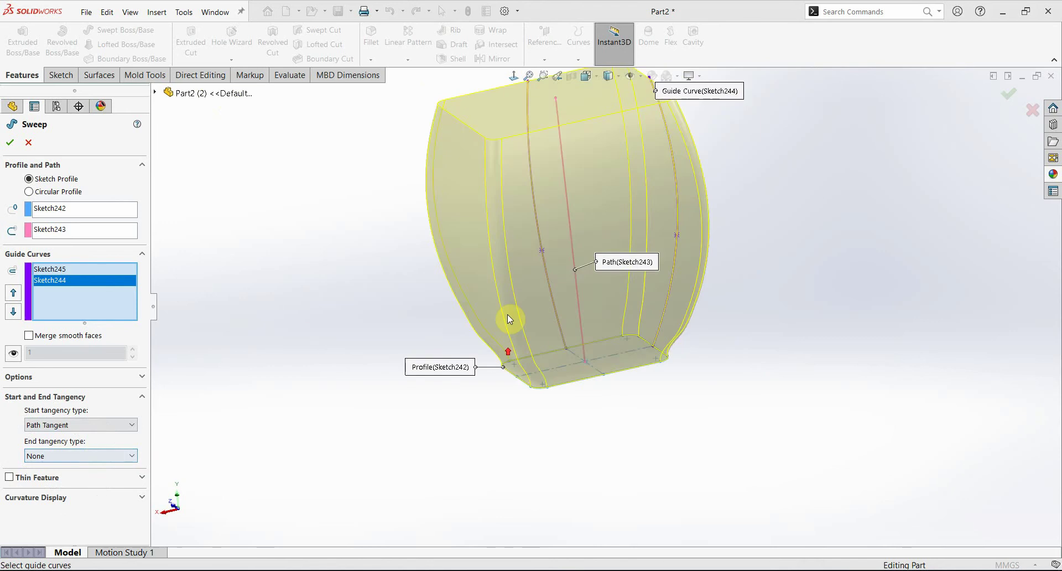
middle_drag(507, 315, 605, 262)
scroll(586, 156, down, 3)
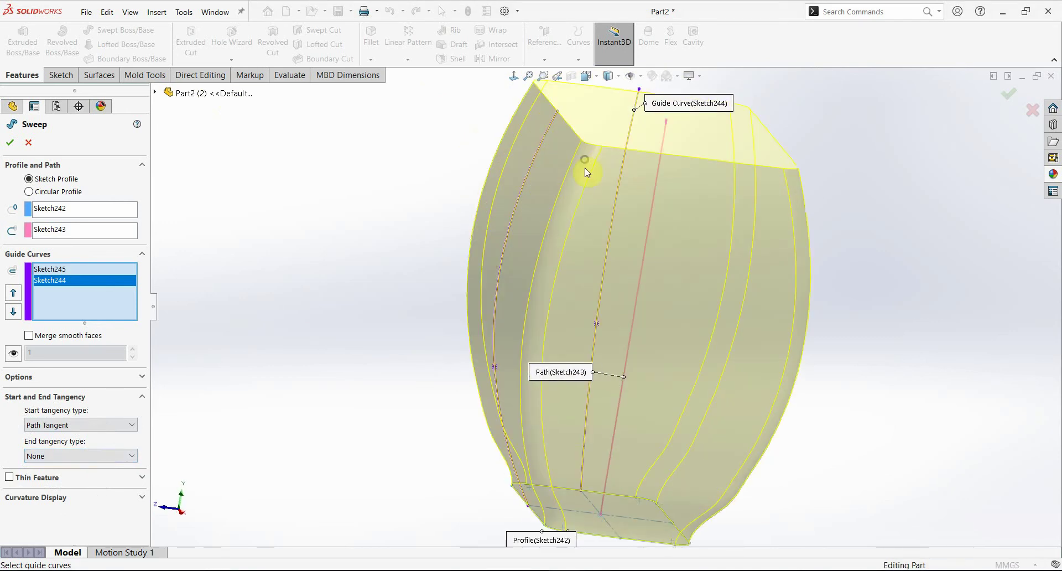
click(83, 455)
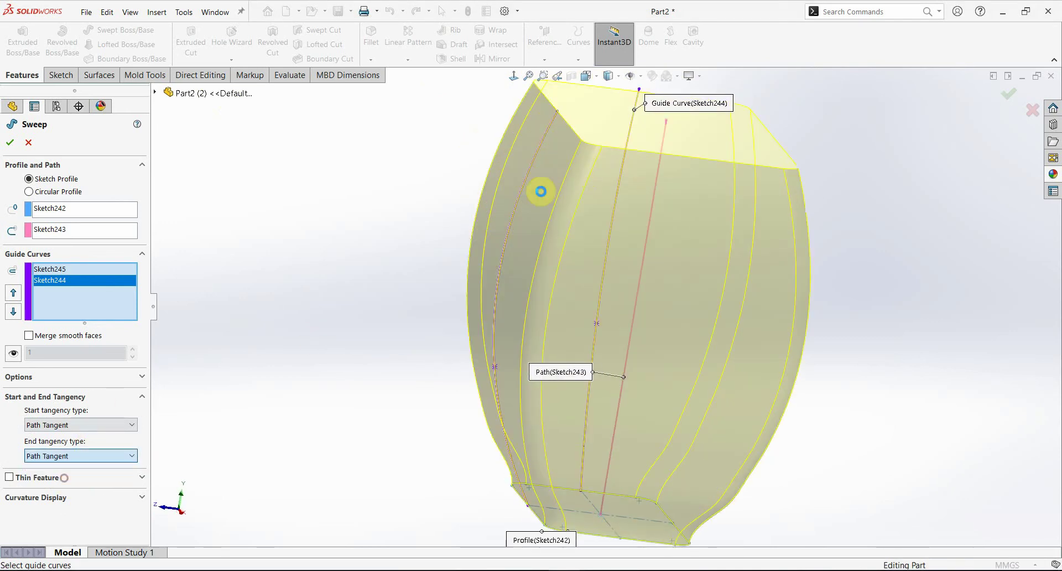
middle_drag(541, 191, 564, 102)
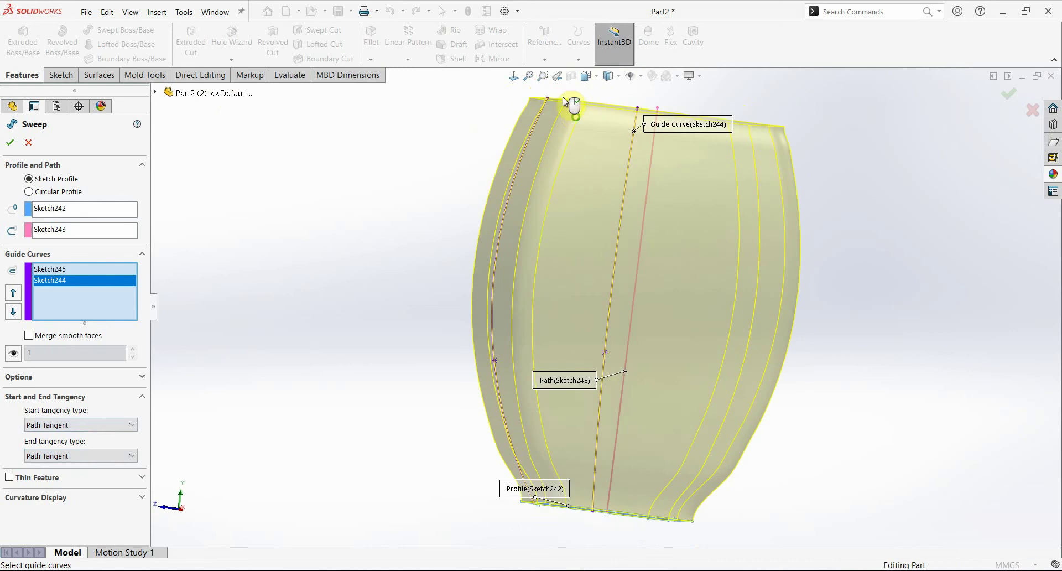
scroll(522, 190, down, 3)
scroll(526, 209, down, 2)
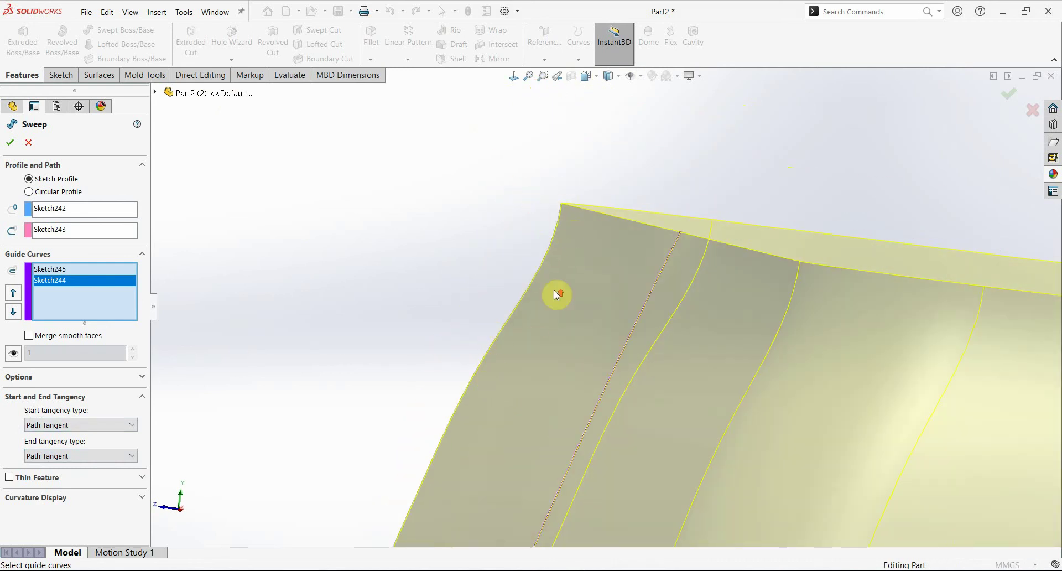
scroll(577, 334, up, 2)
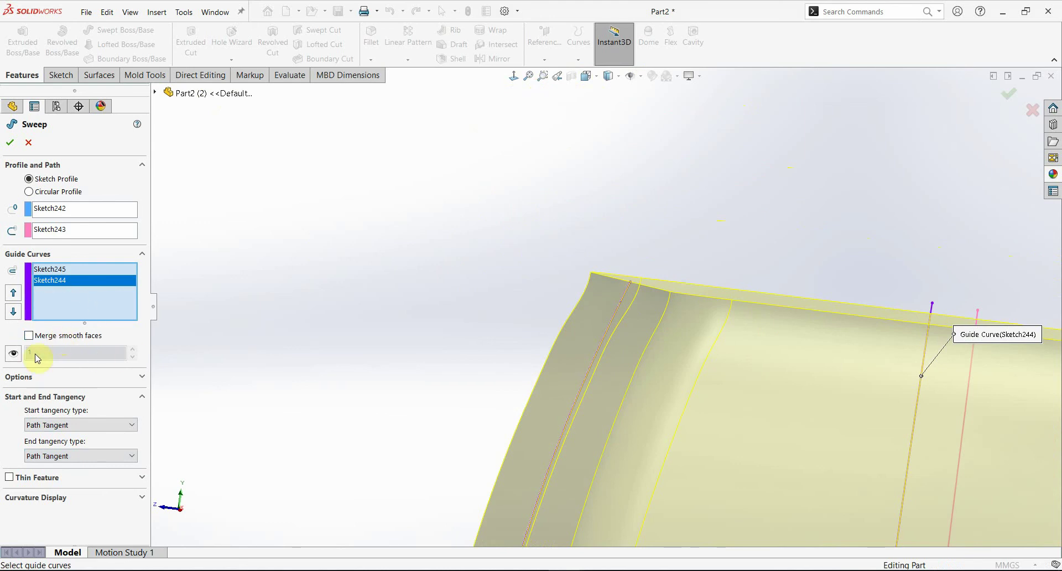
- Turn on preview sections and move the section up and down the vase
click(13, 353)
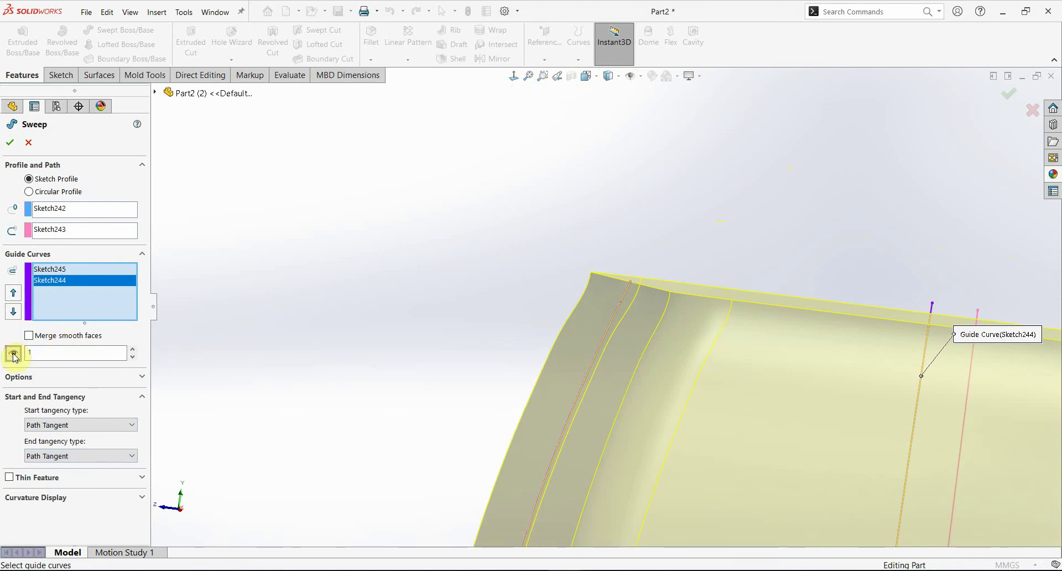
scroll(474, 324, up, 3)
scroll(731, 466, up, 2)
scroll(643, 505, down, 3)
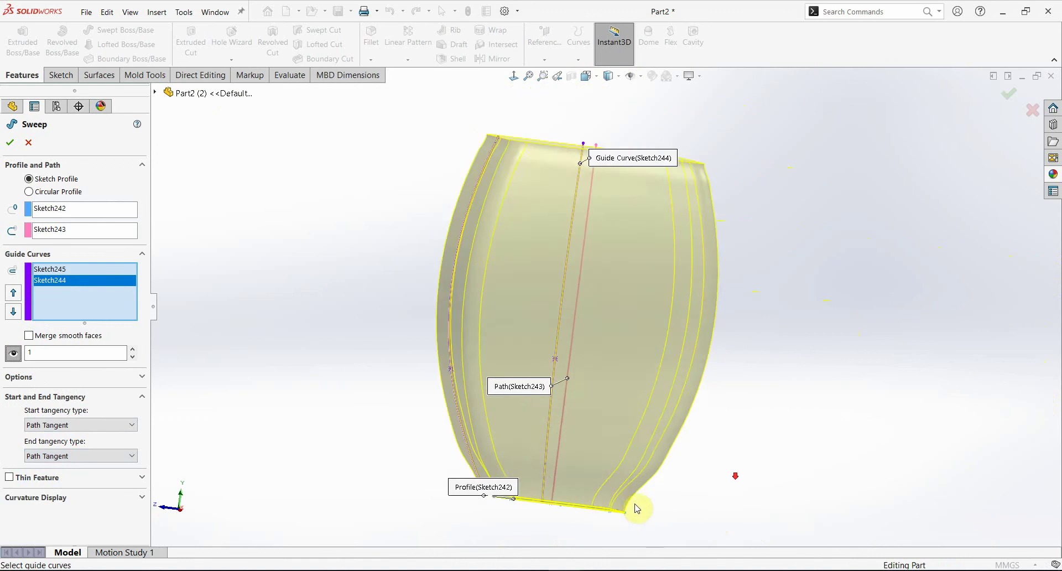
scroll(590, 478, down, 2)
middle_drag(590, 478, 576, 495)
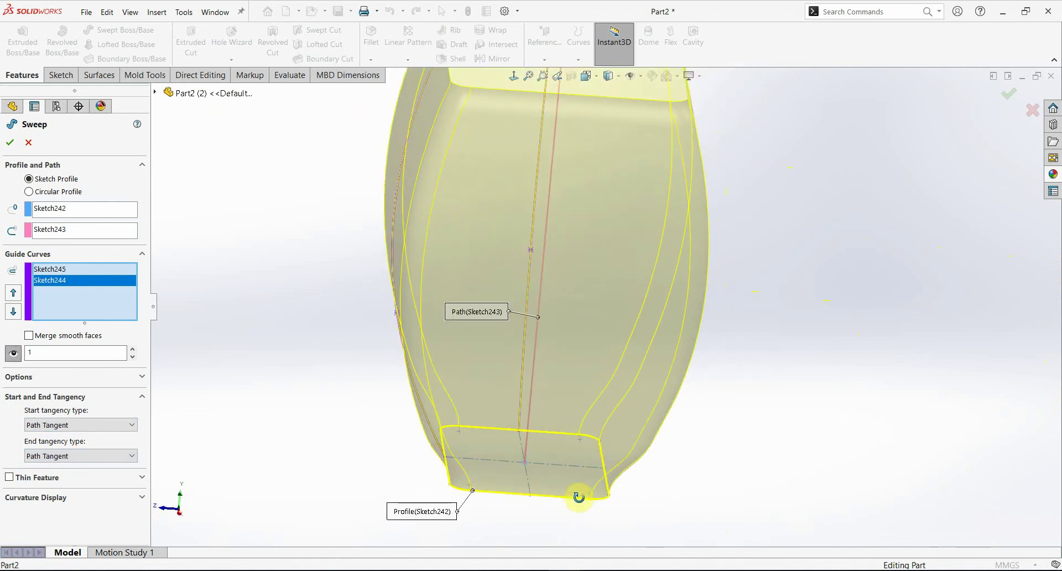
click(134, 349)
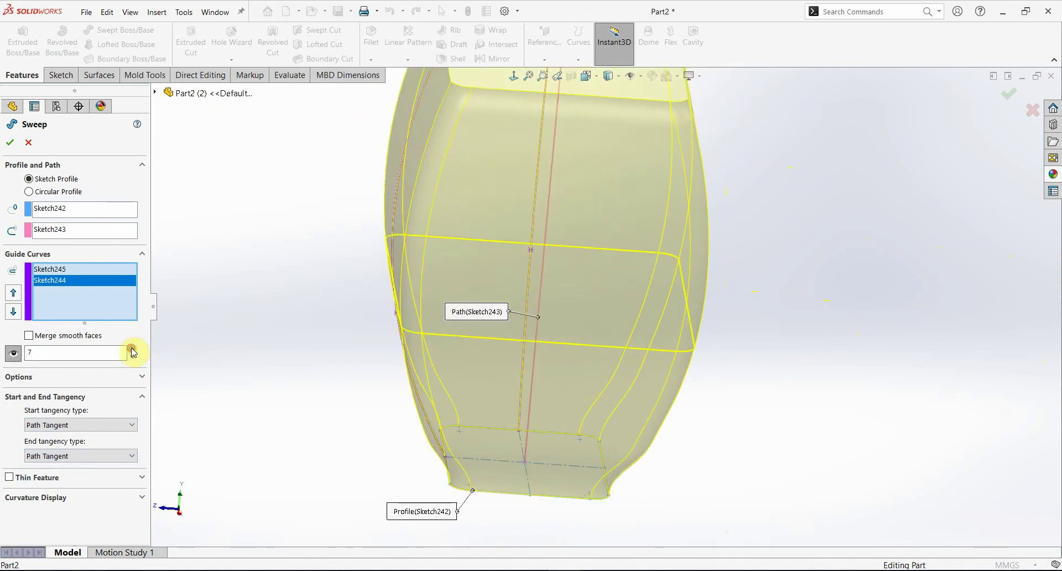
click(134, 349)
click(132, 357)
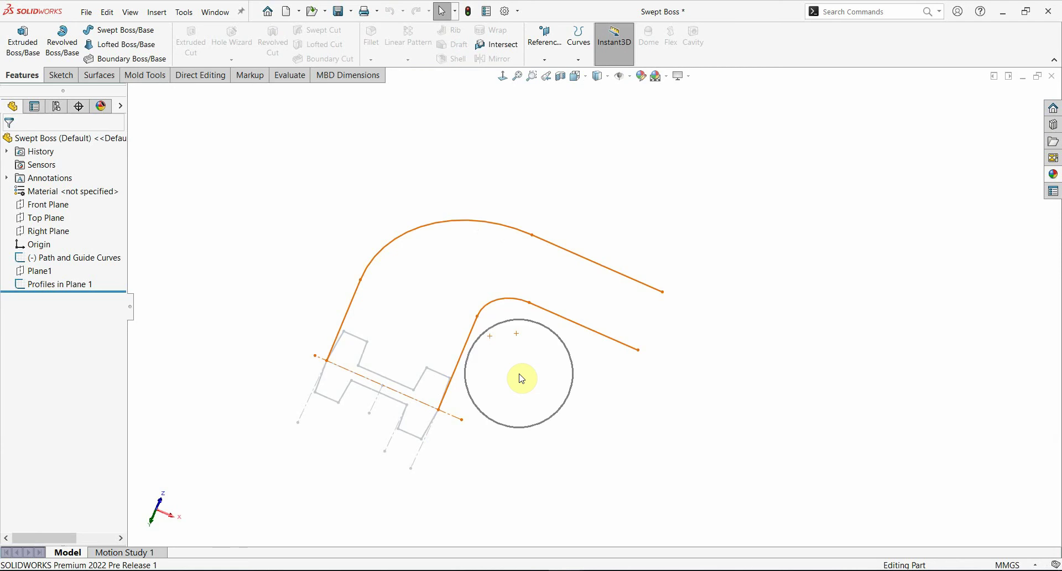
- Inspect the Path and Guide Curves sketch and the stepped profile sketch of the Swept Boss part
scroll(404, 352, down, 3)
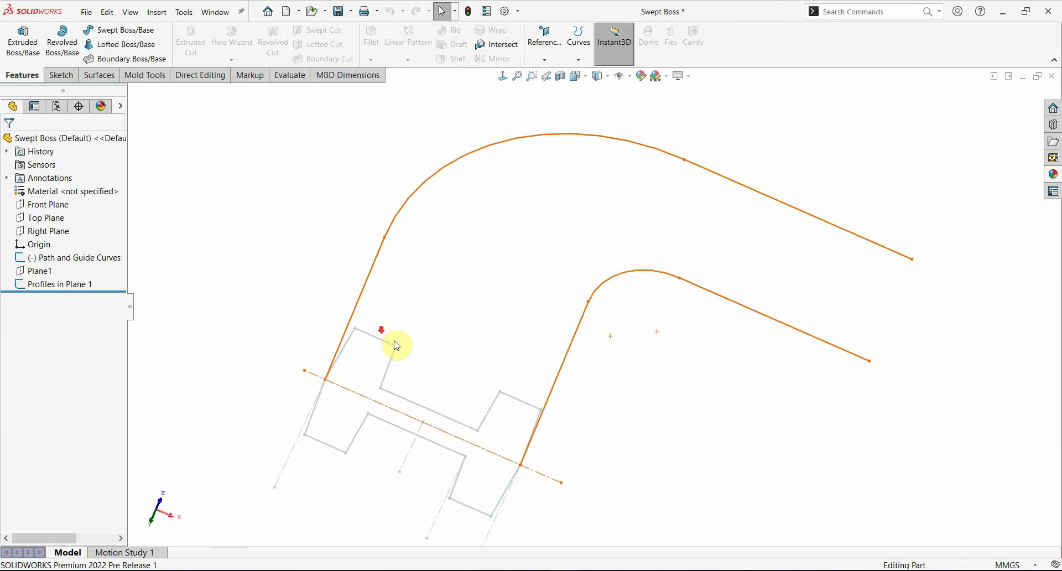
click(85, 264)
mouse_move(415, 296)
middle_down()
mouse_move(433, 237)
mouse_move(434, 289)
mouse_move(470, 280)
middle_up()
click(71, 258)
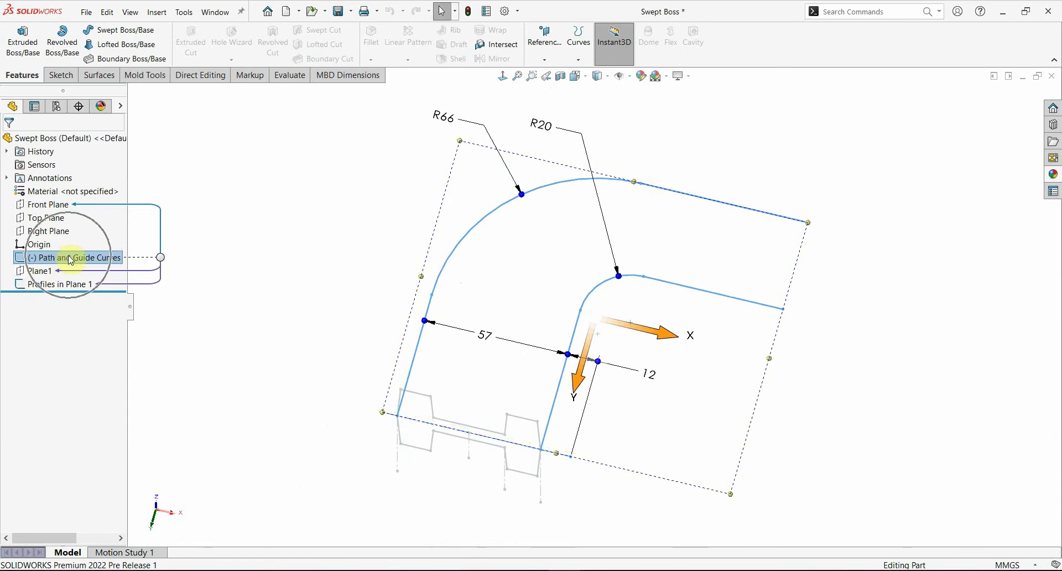
click(62, 284)
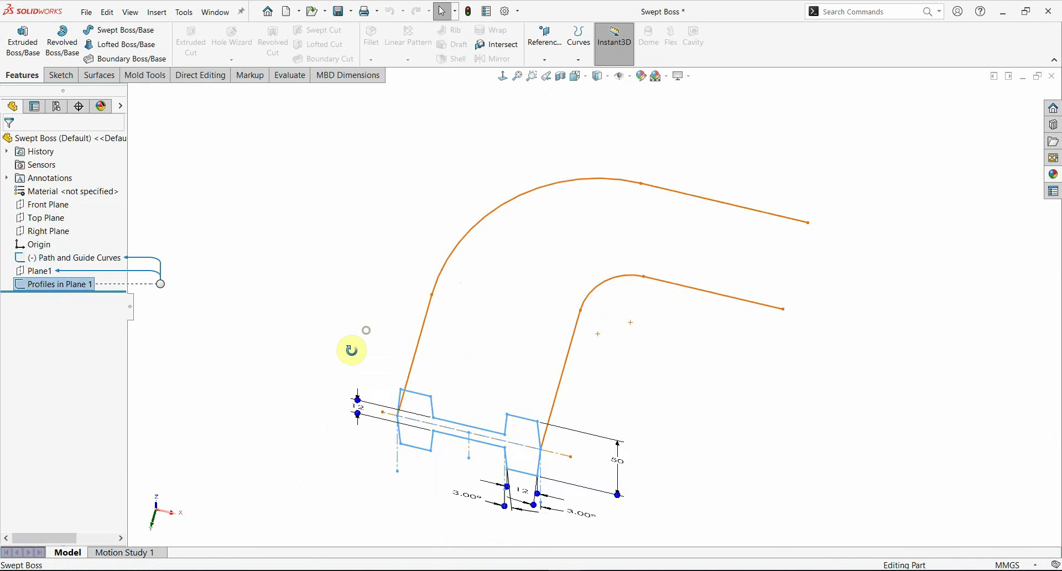
click(334, 293)
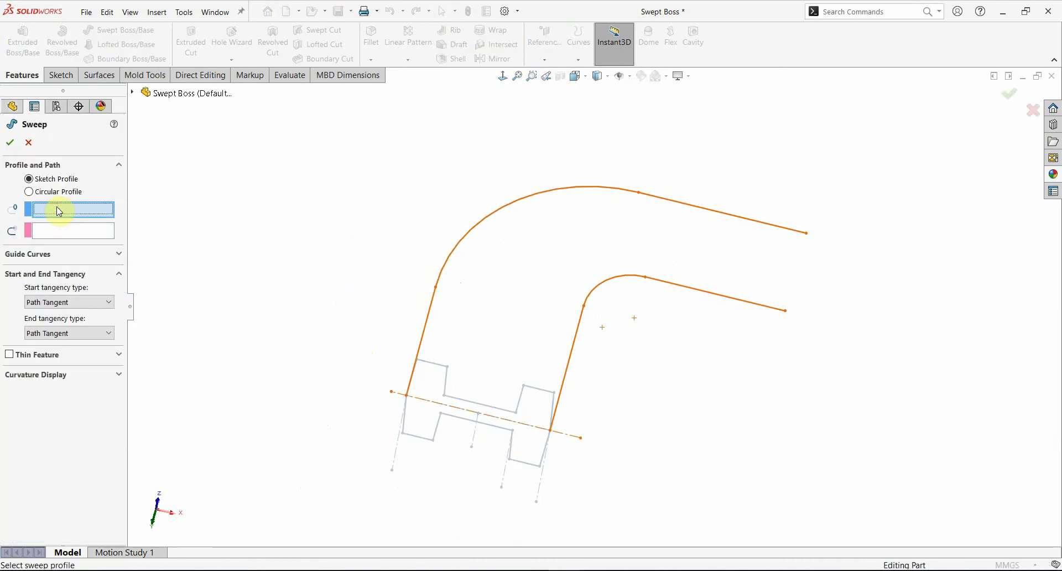
- Set the channel profile and pick the outer bent curve as the sweep path via Open Loop
click(443, 427)
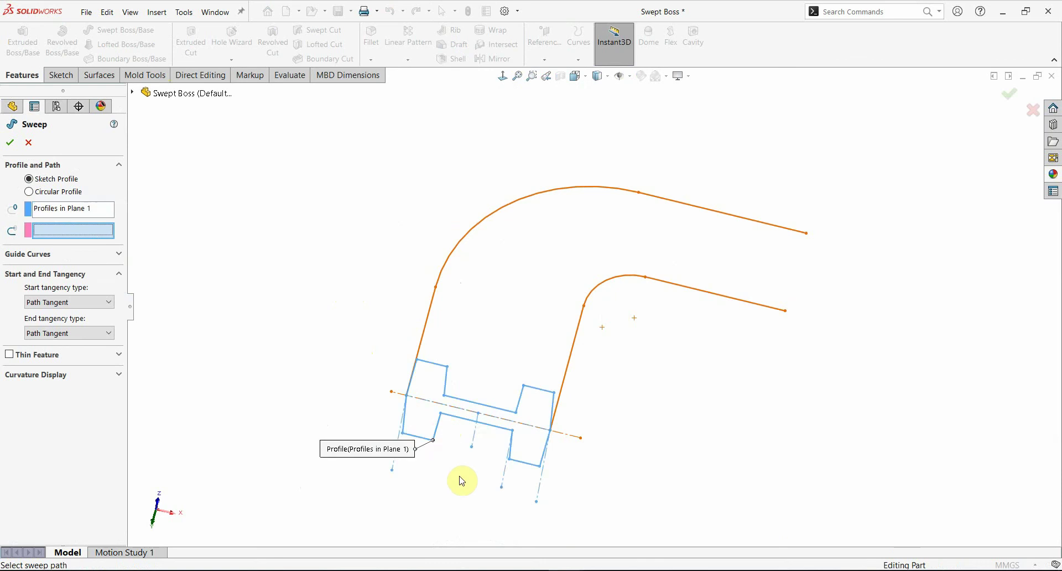
mouse_move(458, 478)
middle_down()
mouse_move(442, 532)
mouse_move(467, 410)
mouse_move(496, 451)
mouse_move(489, 360)
mouse_move(490, 419)
mouse_move(476, 415)
middle_up()
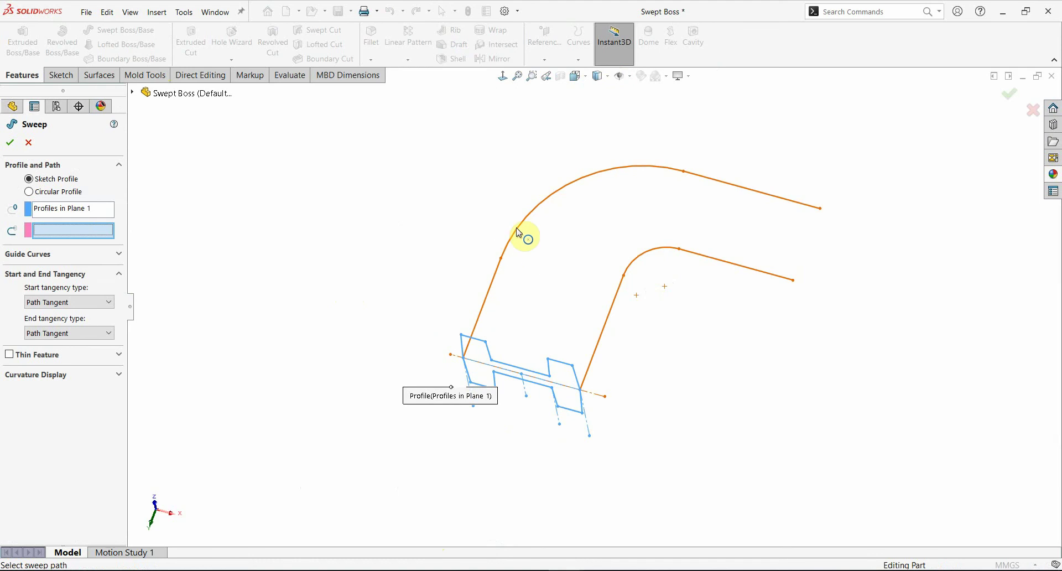
click(535, 211)
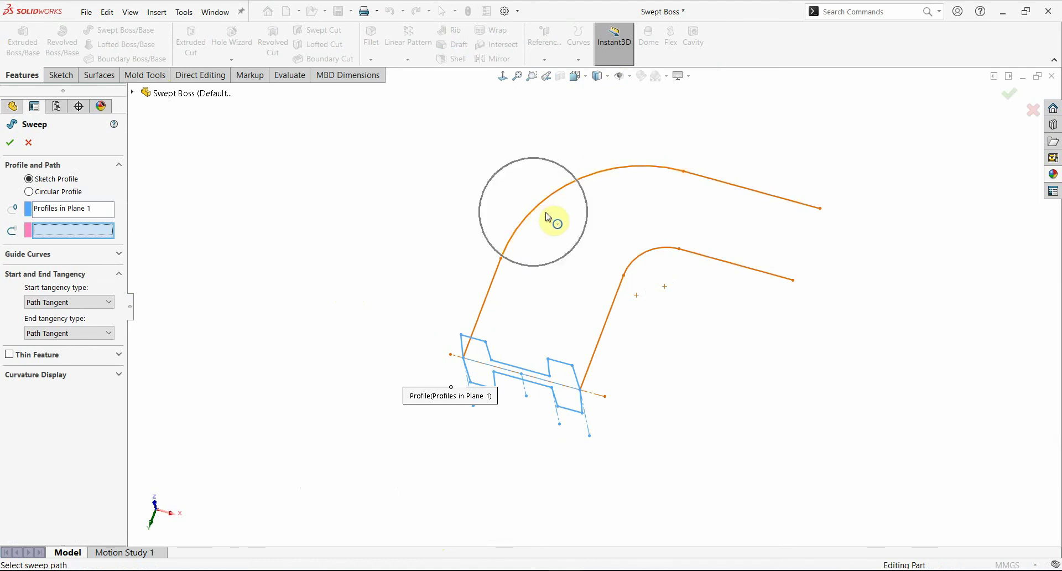
right_click(44, 234)
click(86, 258)
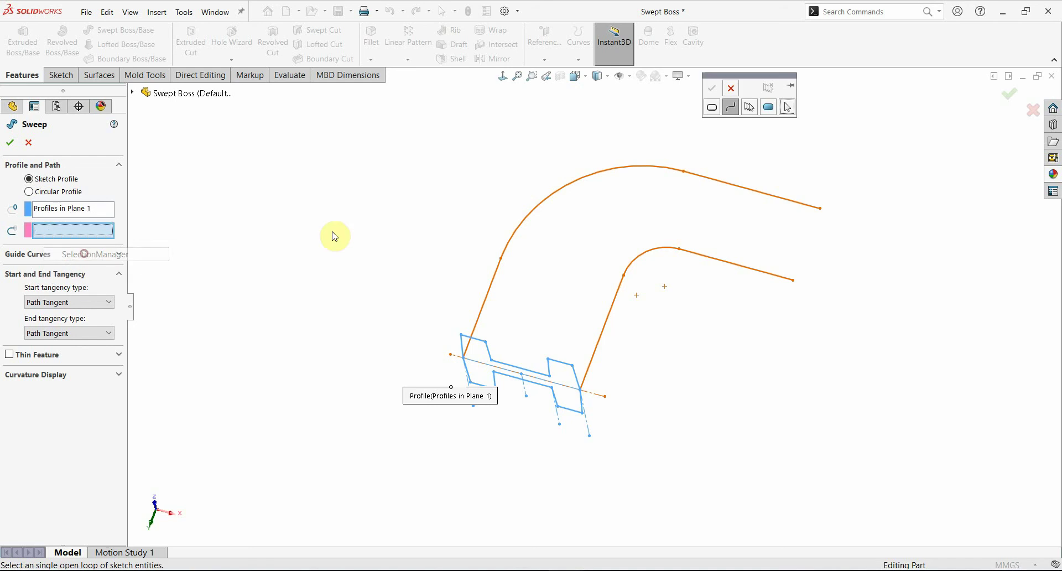
click(730, 106)
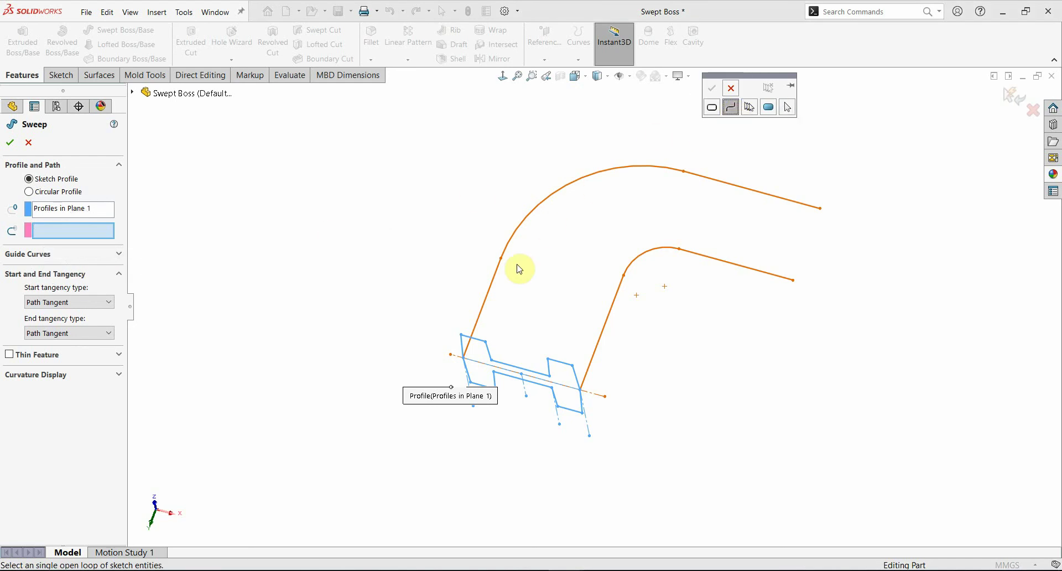
click(496, 279)
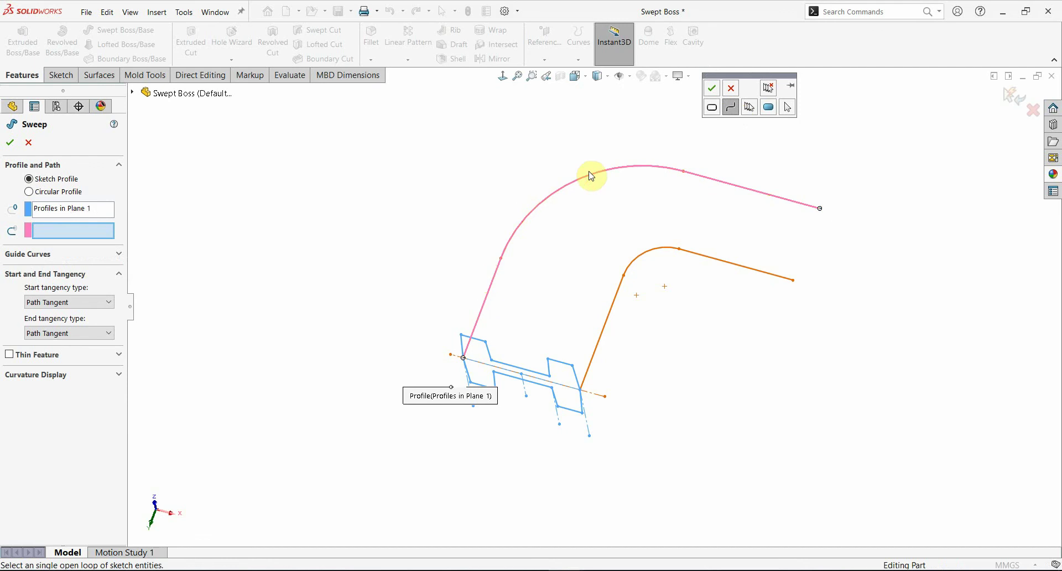
click(803, 208)
click(714, 89)
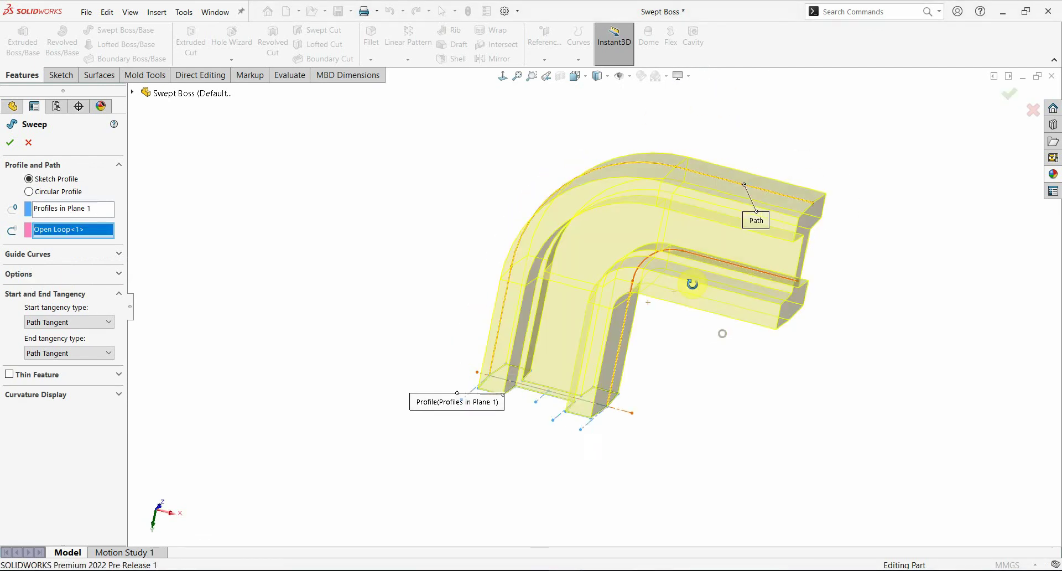
middle_drag(659, 117, 654, 252)
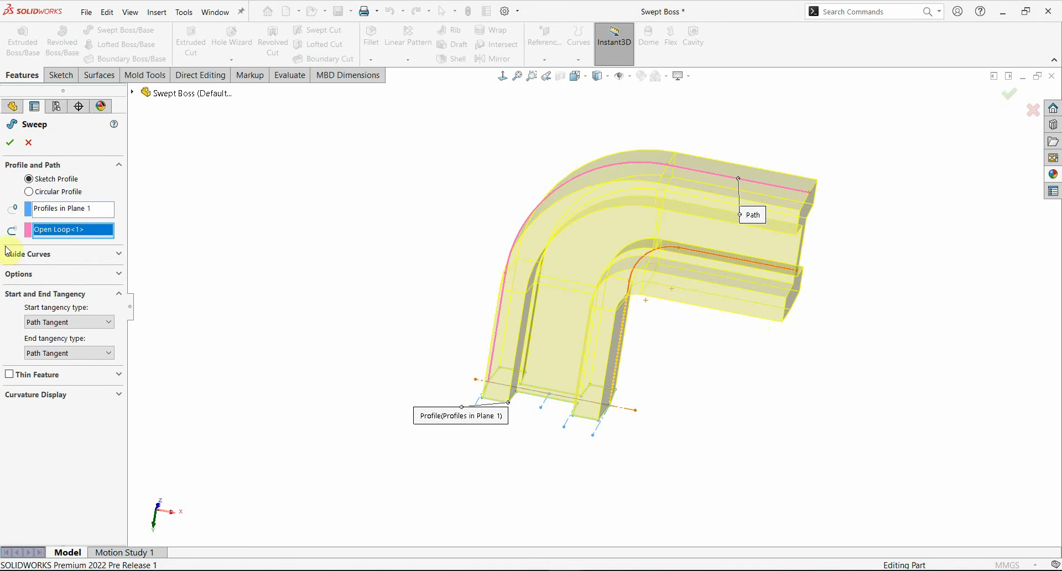
- Add the inner bent curve as the guide curve and inspect the resulting swept channel
click(28, 255)
click(629, 307)
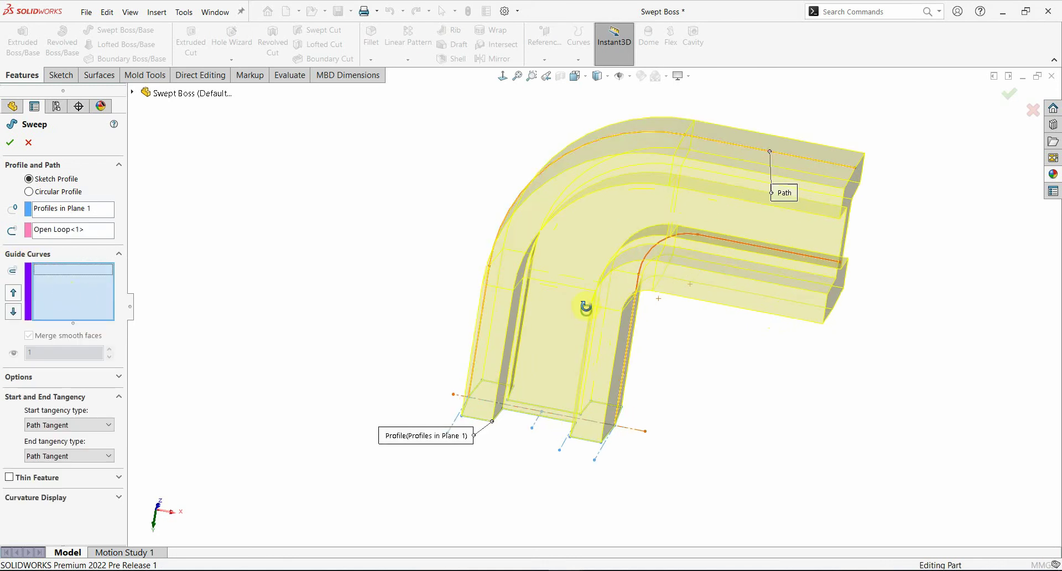
click(82, 307)
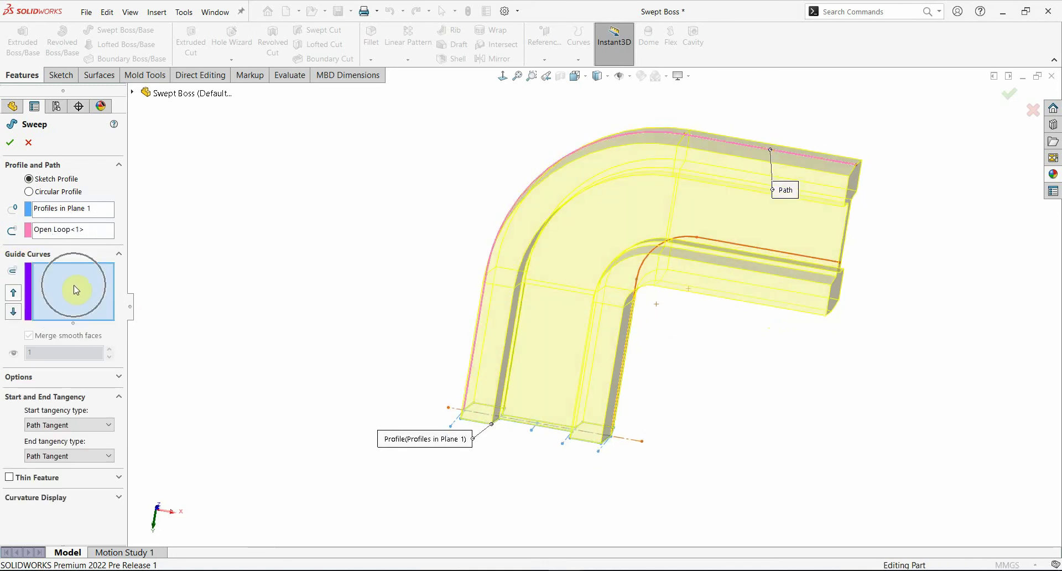
right_click(76, 290)
click(138, 308)
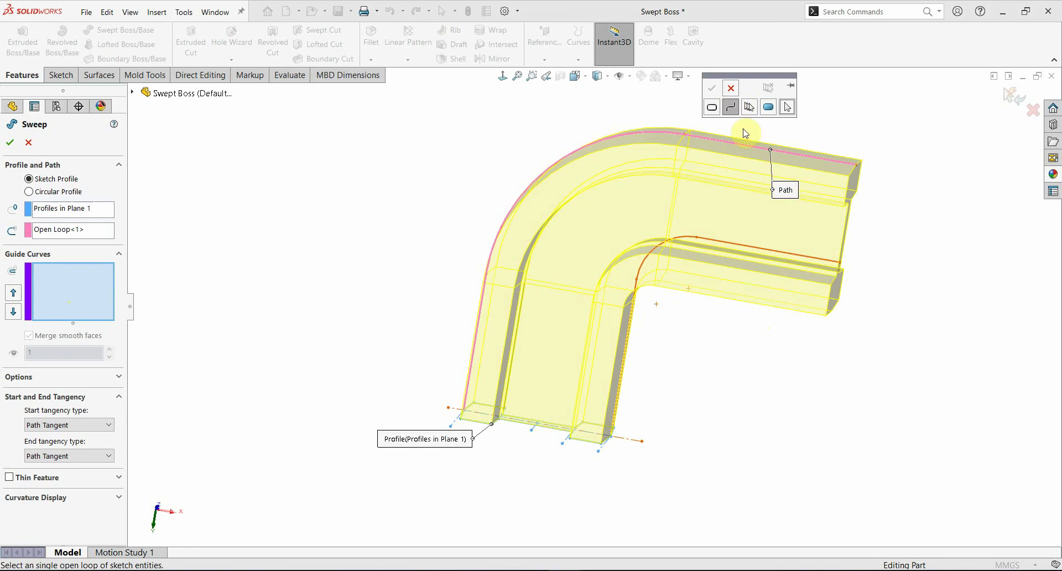
click(732, 108)
click(632, 319)
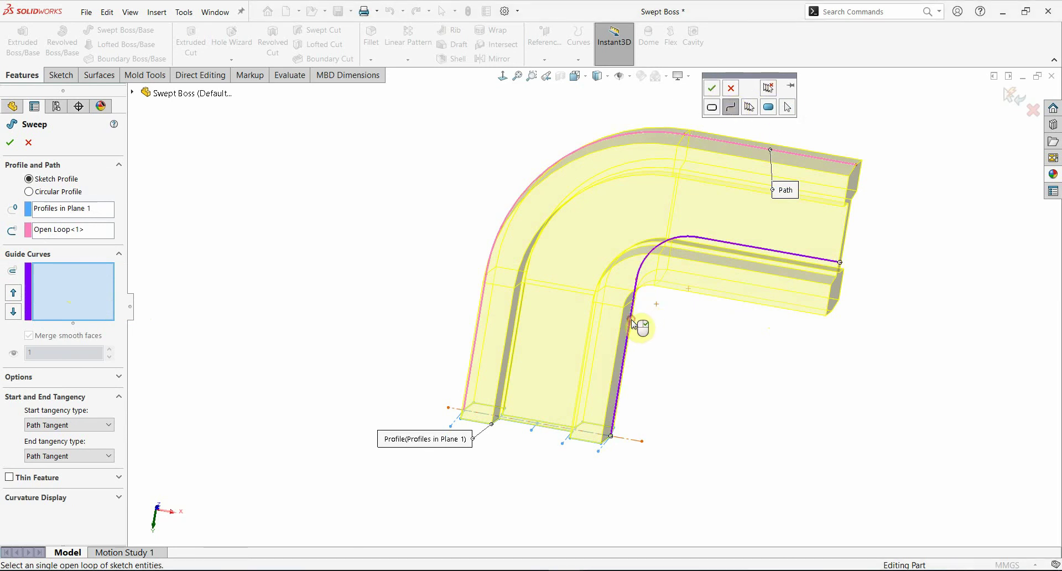
click(711, 87)
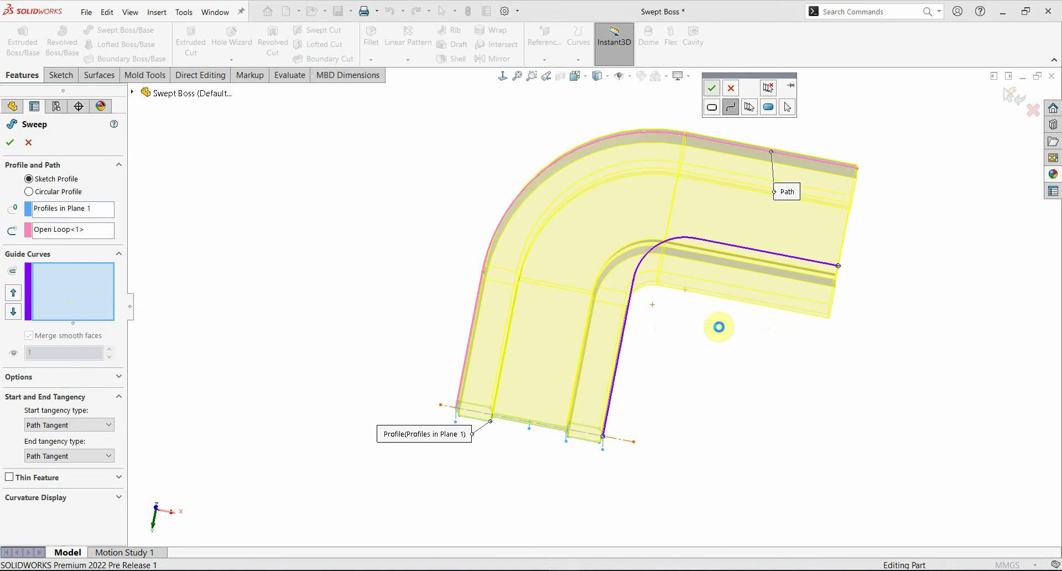
mouse_move(714, 325)
middle_down()
mouse_move(668, 344)
mouse_move(588, 247)
middle_up()
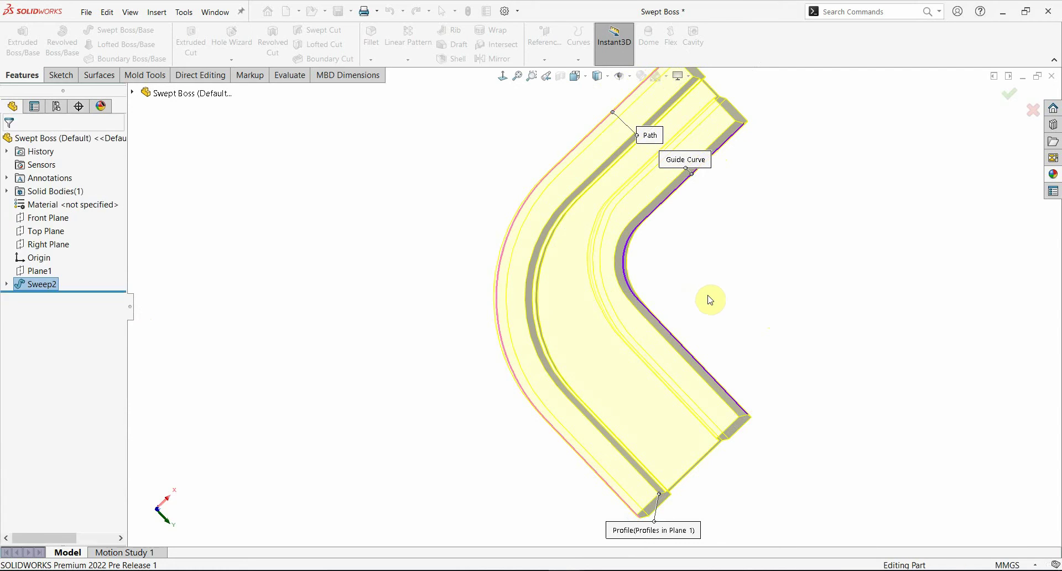
mouse_move(707, 298)
middle_down()
mouse_move(811, 377)
mouse_move(806, 244)
mouse_move(773, 296)
mouse_move(776, 273)
mouse_move(755, 344)
mouse_move(533, 356)
mouse_move(576, 275)
mouse_move(483, 393)
mouse_move(448, 344)
mouse_move(709, 277)
mouse_move(709, 301)
mouse_move(740, 303)
mouse_move(596, 176)
middle_up()
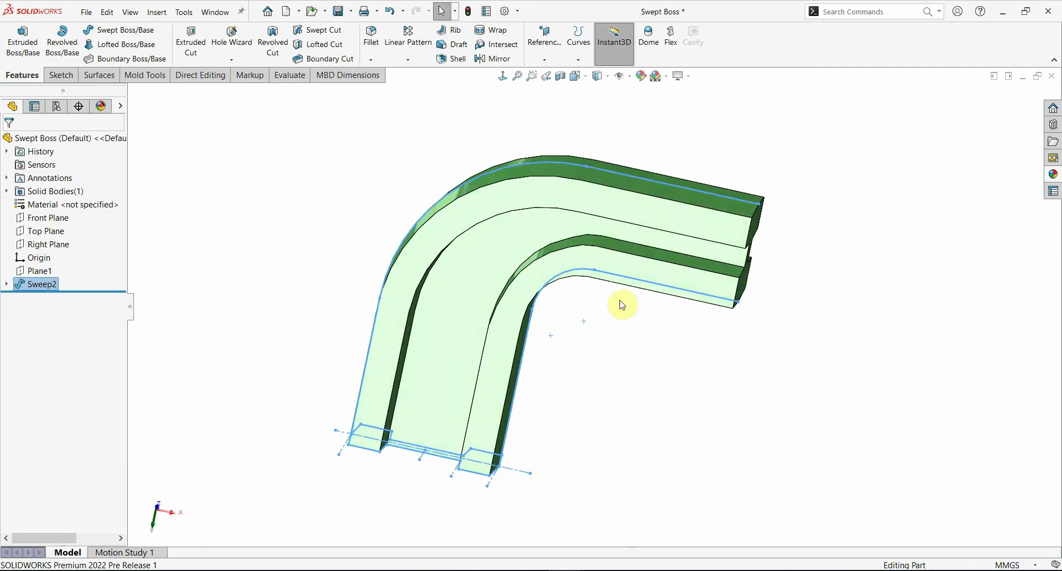
mouse_move(612, 324)
middle_down()
mouse_move(586, 304)
mouse_move(576, 360)
middle_up()
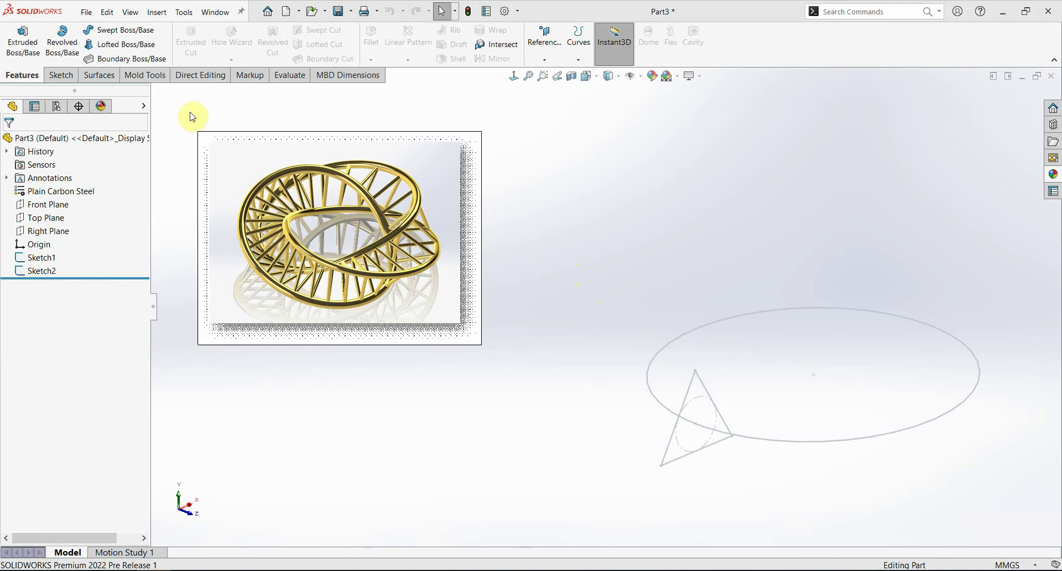
- Sweep the Sketch2 triangle profile along the Sketch1 ellipse path, with Options expanded
mouse_move(749, 408)
middle_down()
mouse_move(708, 406)
mouse_move(780, 339)
mouse_move(657, 313)
middle_up()
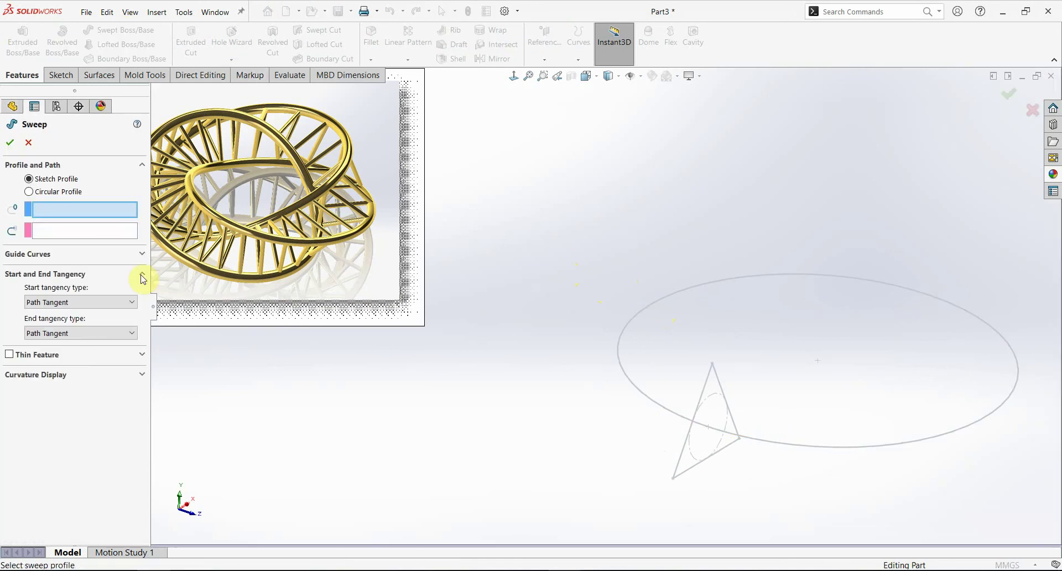
click(60, 210)
click(717, 381)
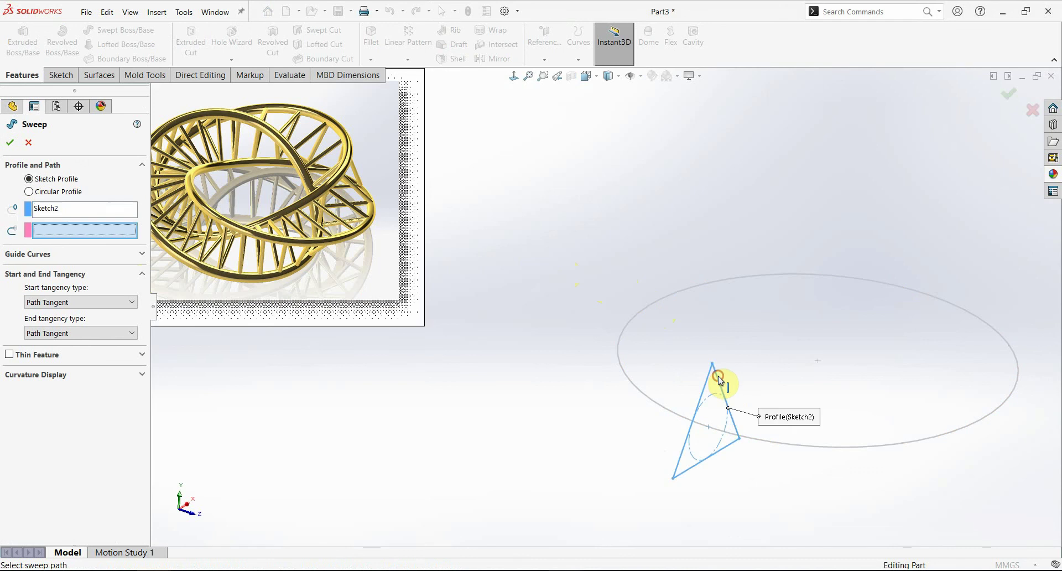
click(645, 306)
middle_drag(735, 333, 657, 326)
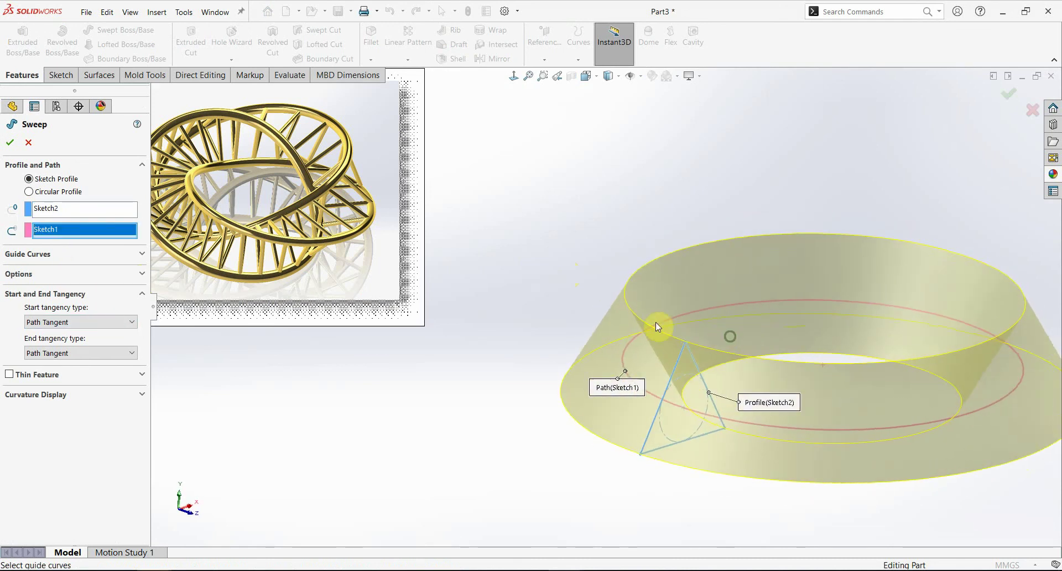
click(45, 277)
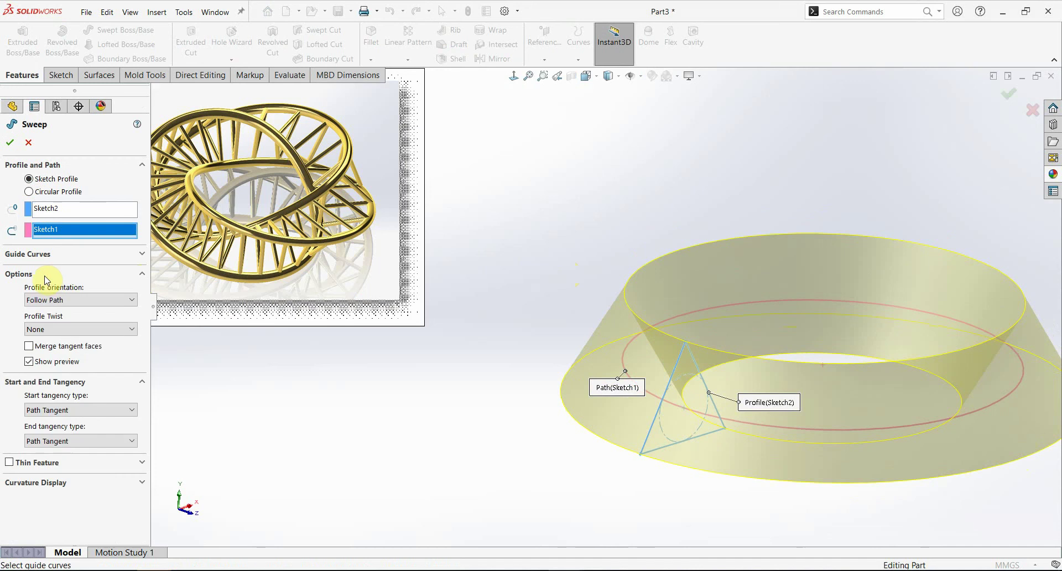
- Give the triangle sweep a 1-revolution profile twist and create the twisted ring Sweep6
click(61, 329)
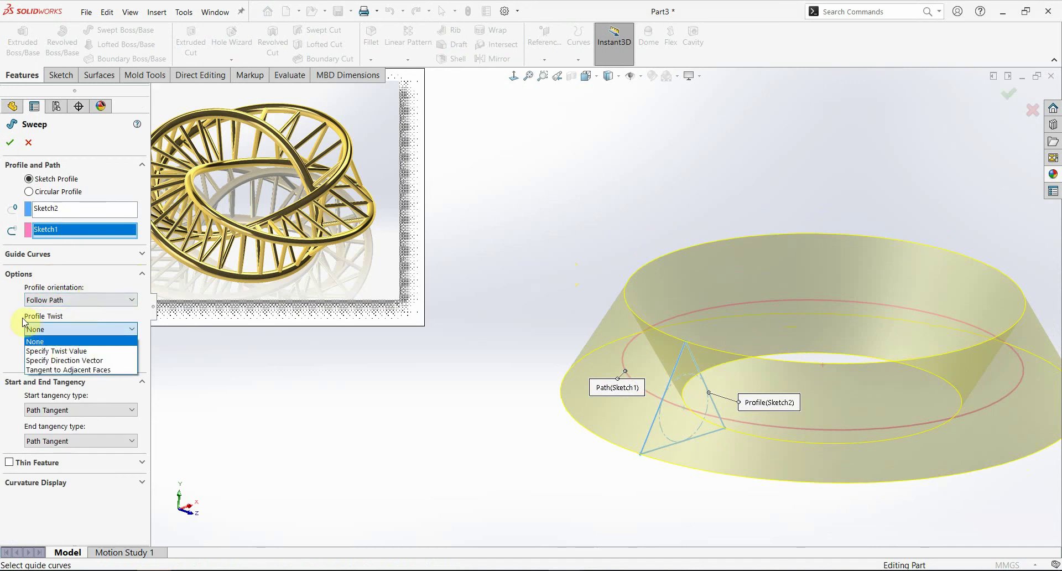
click(76, 354)
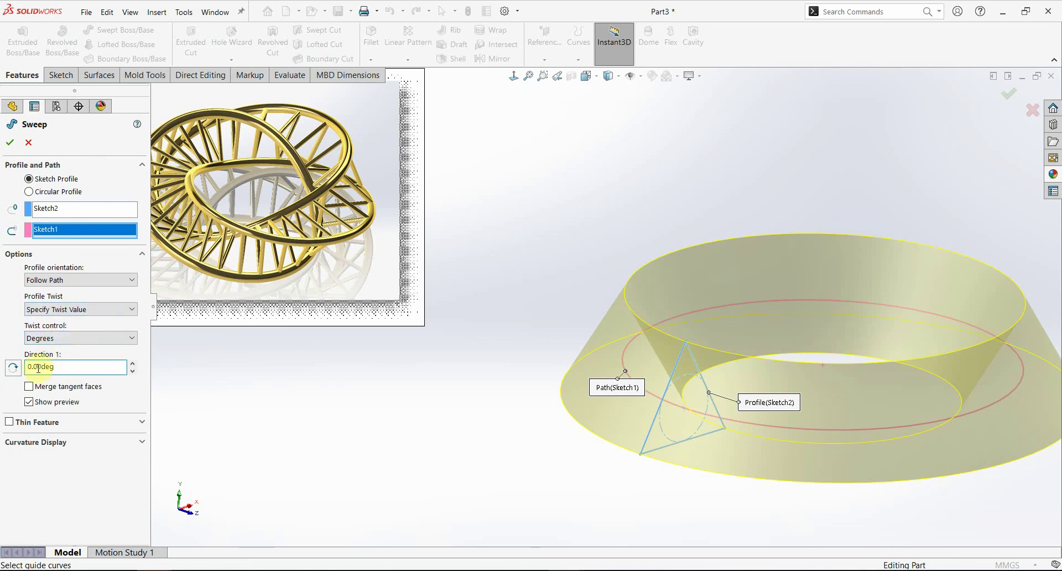
click(55, 341)
click(58, 359)
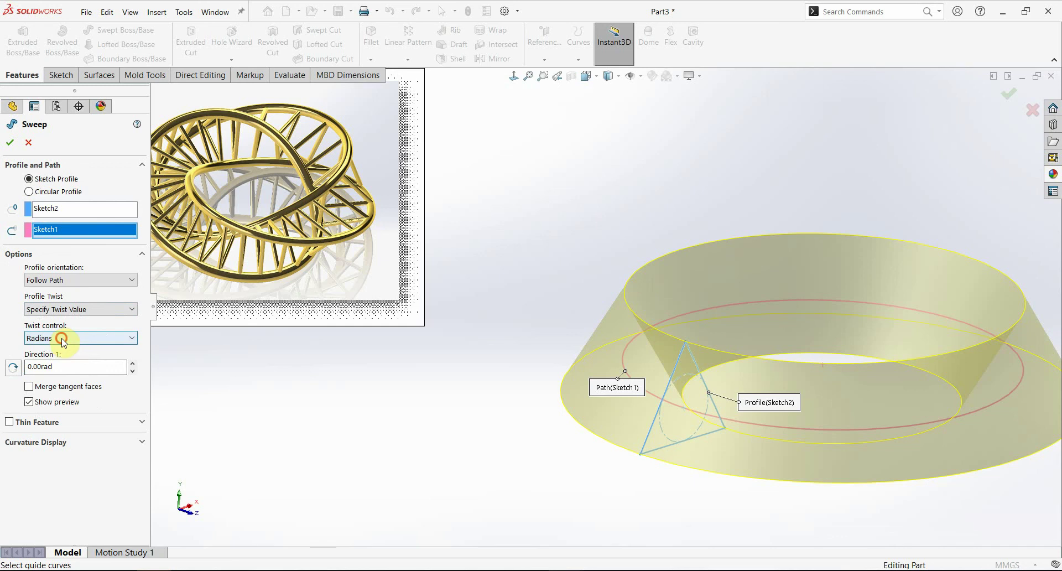
click(64, 338)
click(63, 369)
text(1)
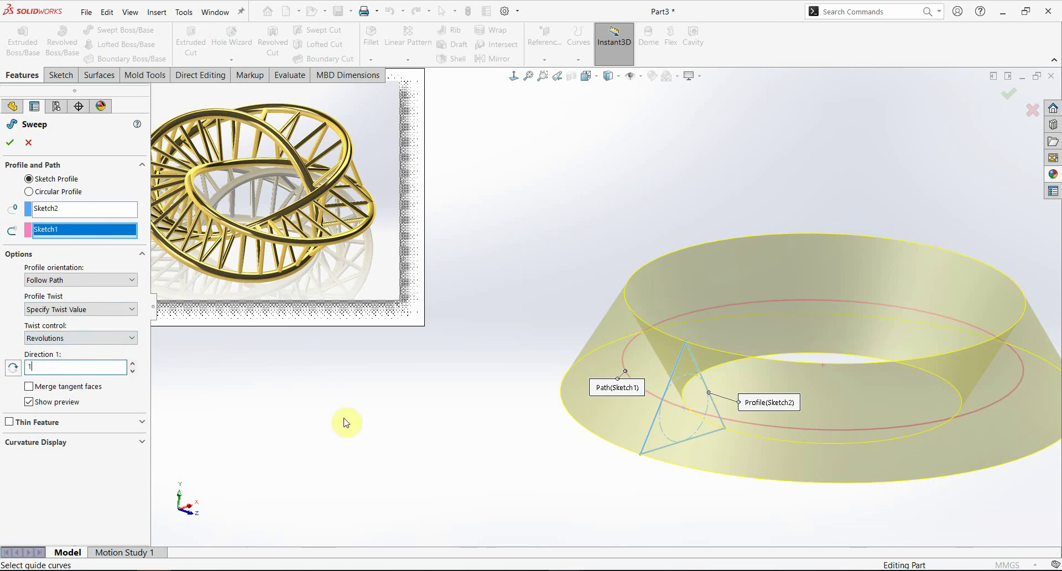
key(Return)
mouse_move(570, 408)
middle_down()
mouse_move(657, 398)
mouse_move(692, 362)
mouse_move(648, 434)
mouse_move(617, 426)
mouse_move(587, 376)
mouse_move(622, 426)
mouse_move(633, 481)
mouse_move(650, 427)
mouse_move(655, 439)
middle_up()
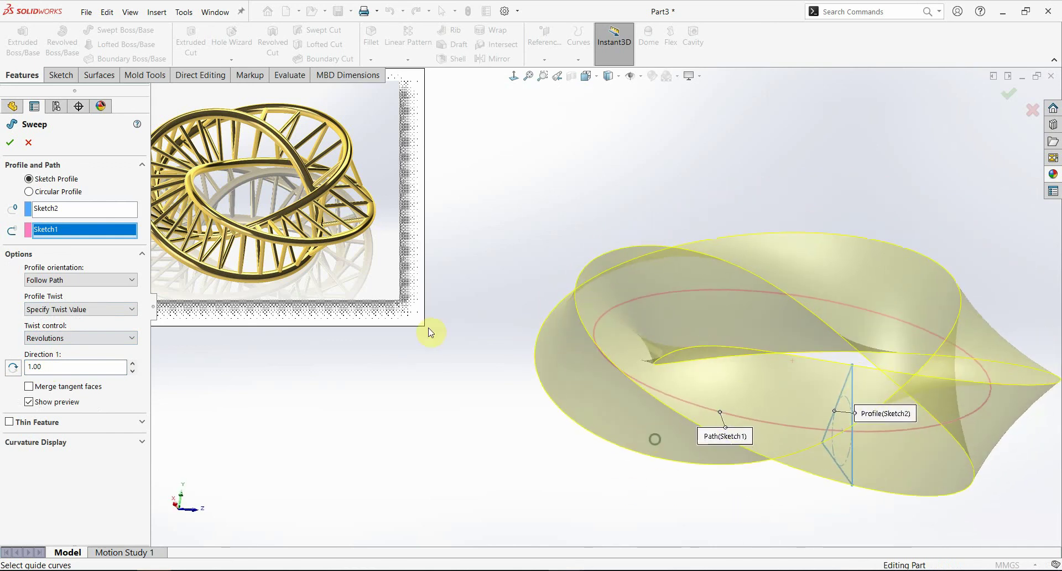
click(11, 142)
mouse_move(725, 255)
middle_down()
mouse_move(779, 425)
mouse_move(814, 415)
mouse_move(779, 430)
middle_up()
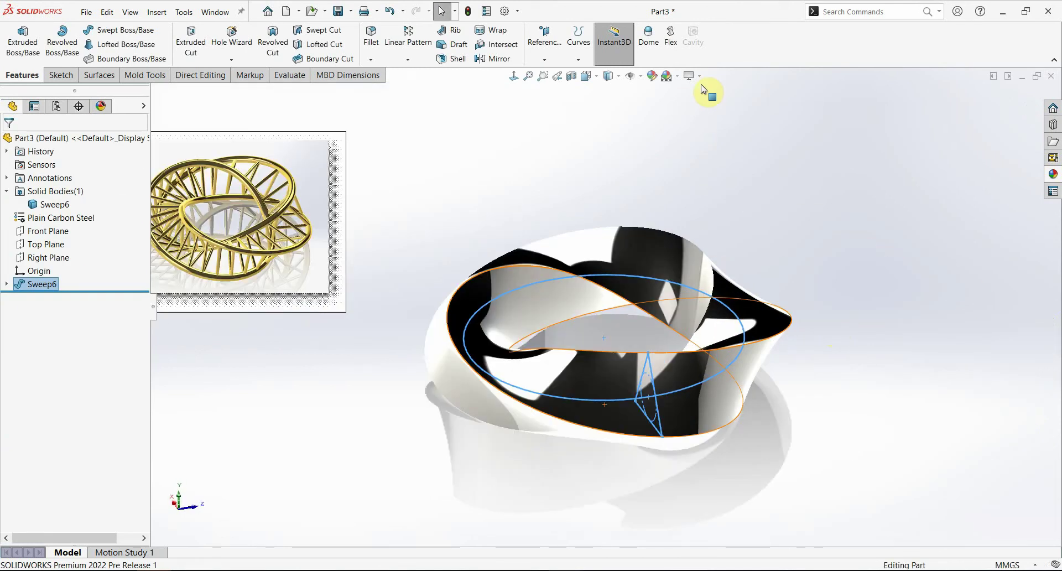
- Turn off realistic rendering and show the twisted band shaded with edges
click(691, 75)
click(703, 93)
mouse_move(702, 298)
middle_down()
mouse_move(646, 391)
mouse_move(672, 357)
mouse_move(659, 332)
middle_up()
click(609, 76)
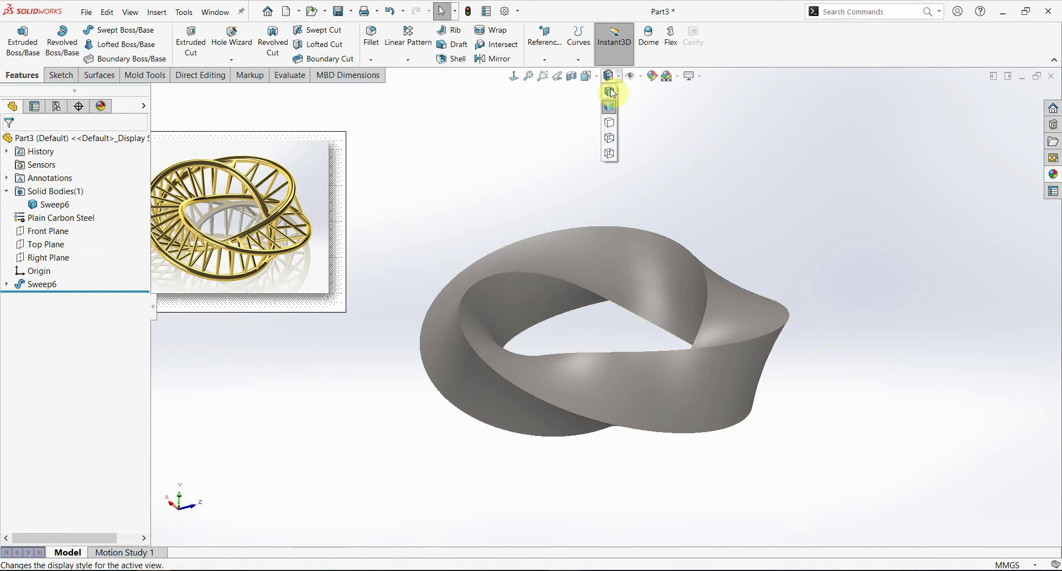
click(611, 89)
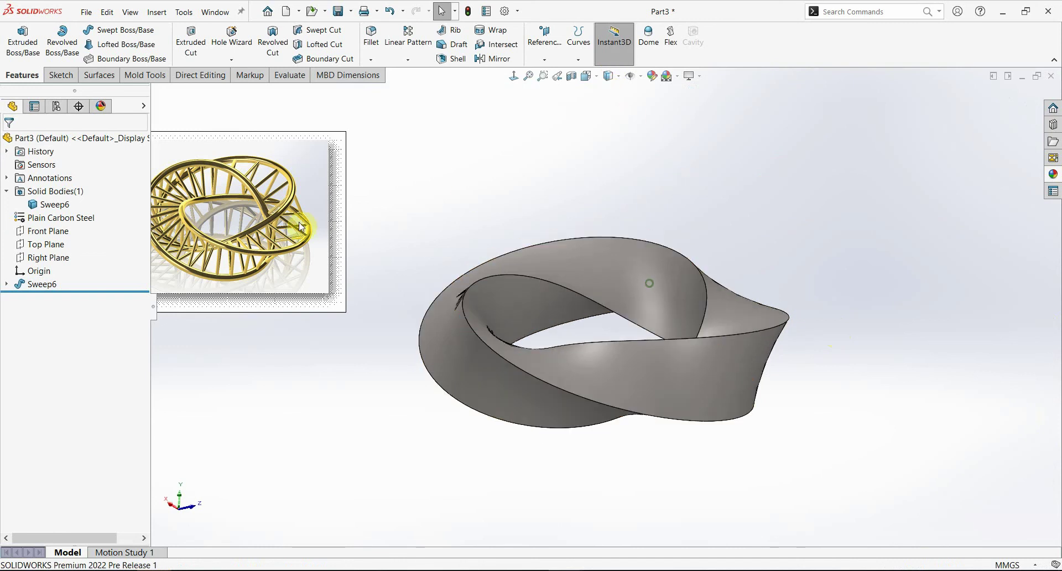
scroll(302, 233, down, 3)
scroll(270, 238, up, 1)
scroll(270, 238, down, 2)
scroll(332, 280, up, 3)
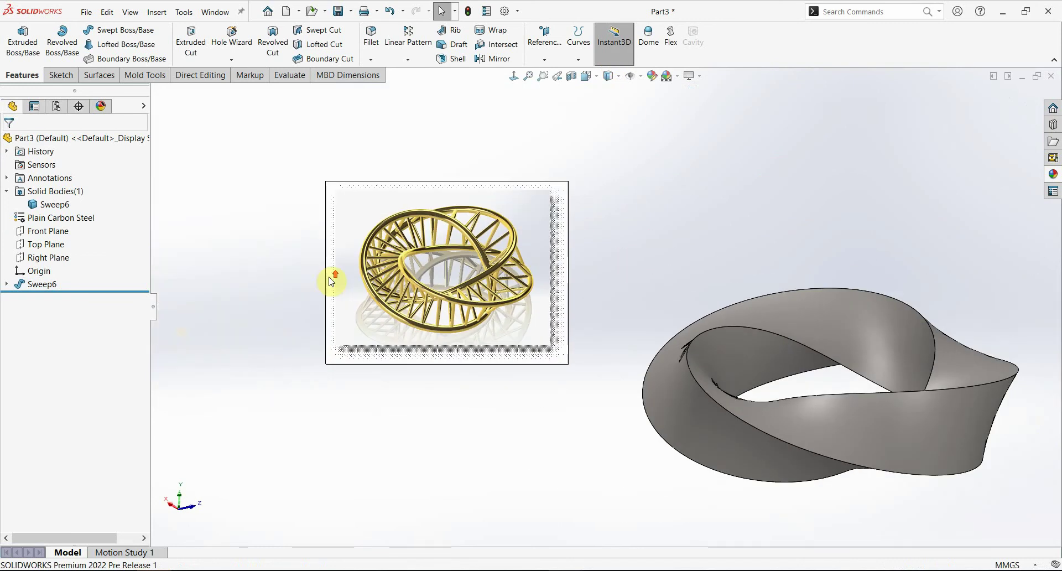
scroll(763, 398, down, 2)
scroll(748, 372, down, 1)
scroll(748, 372, up, 2)
- Create a composite curve along one edge of the Möbius band
click(579, 38)
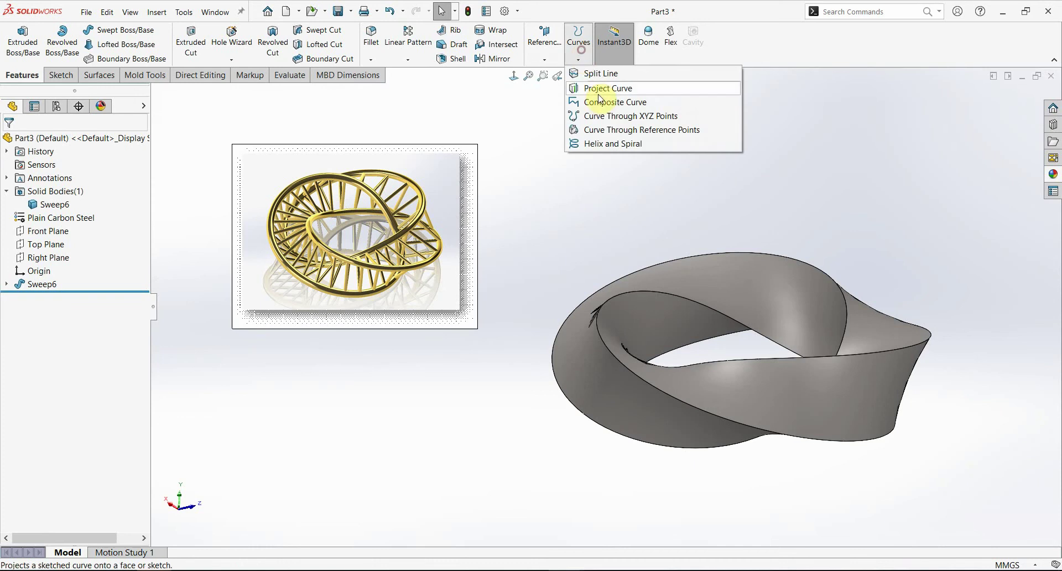
click(602, 101)
scroll(756, 318, down, 2)
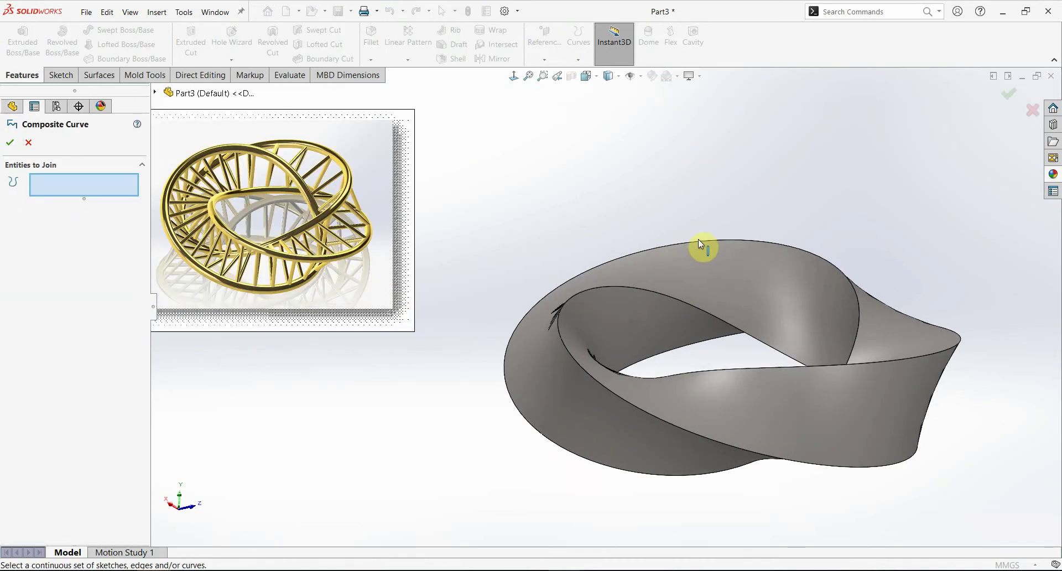
click(701, 242)
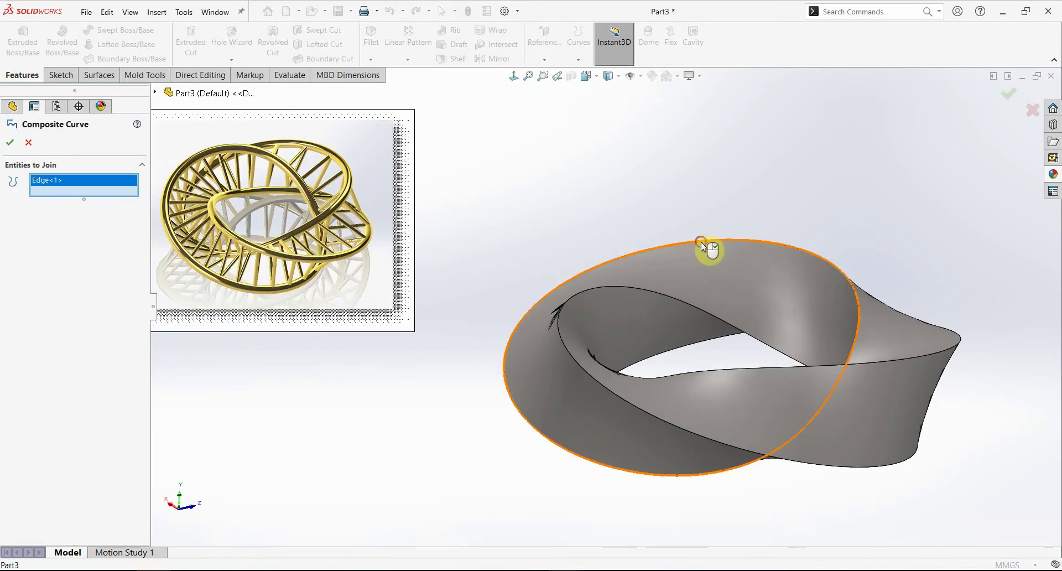
click(10, 143)
click(623, 284)
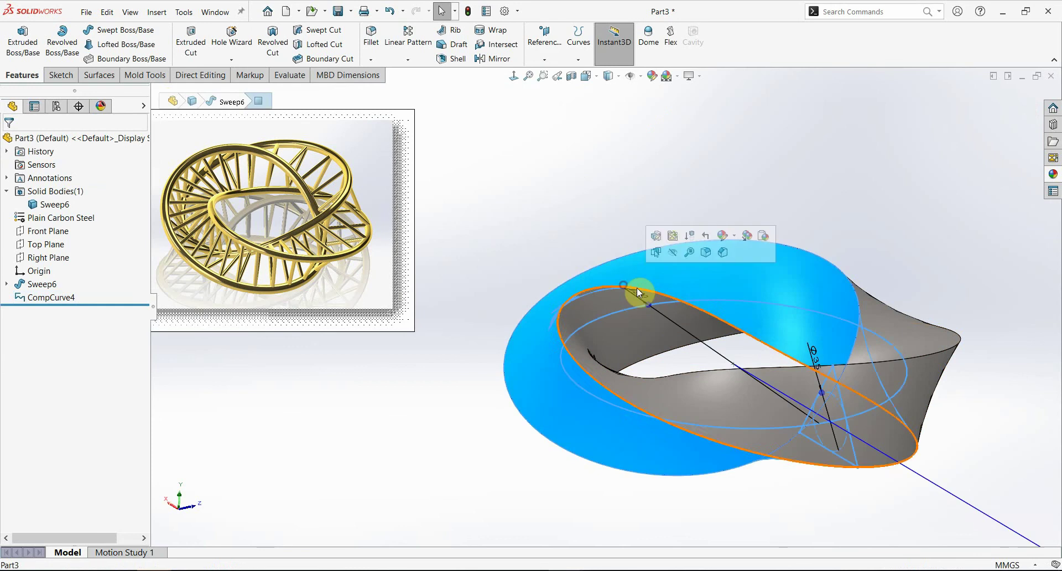
- Create two more composite curves on the inner and another Möbius edge, then select the band body
click(569, 113)
click(579, 37)
click(586, 105)
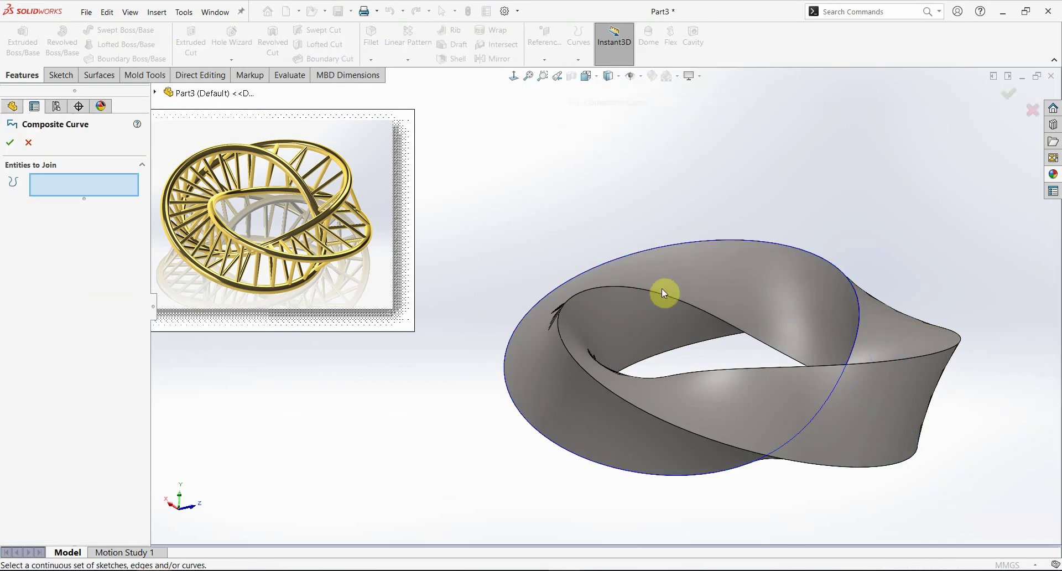
click(662, 295)
key(Return)
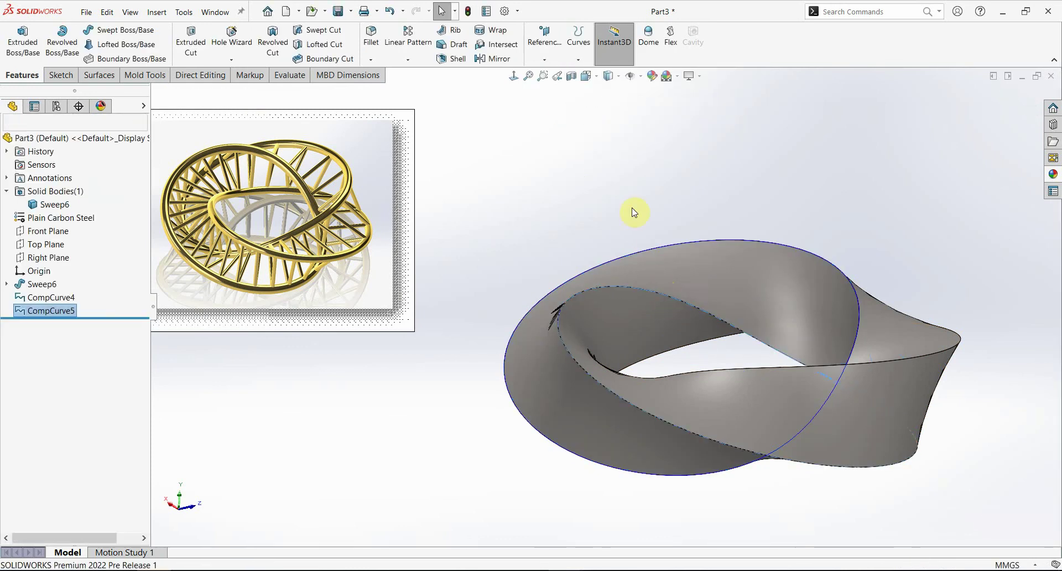
click(634, 213)
click(579, 41)
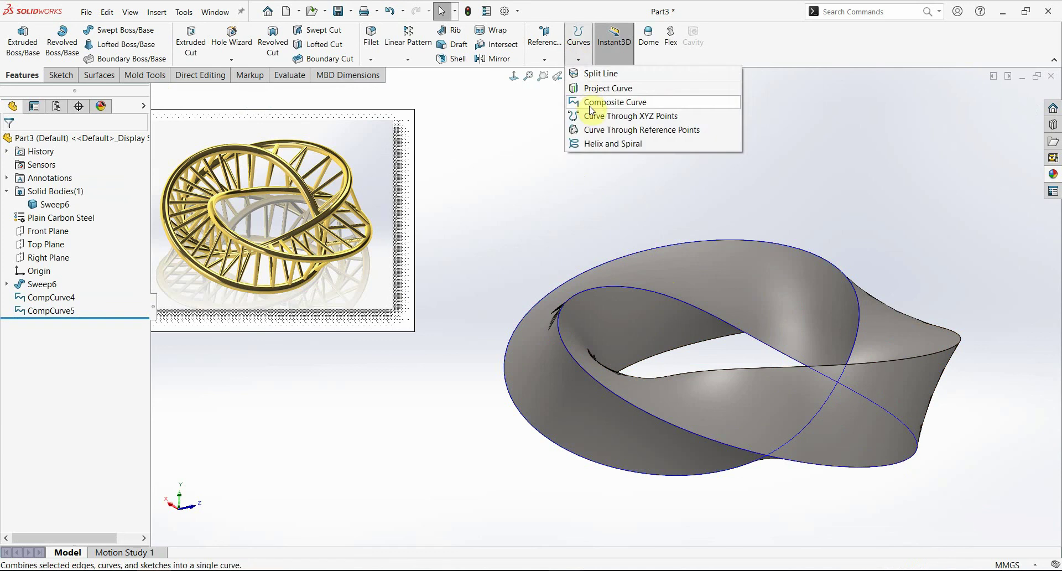
click(590, 106)
click(680, 350)
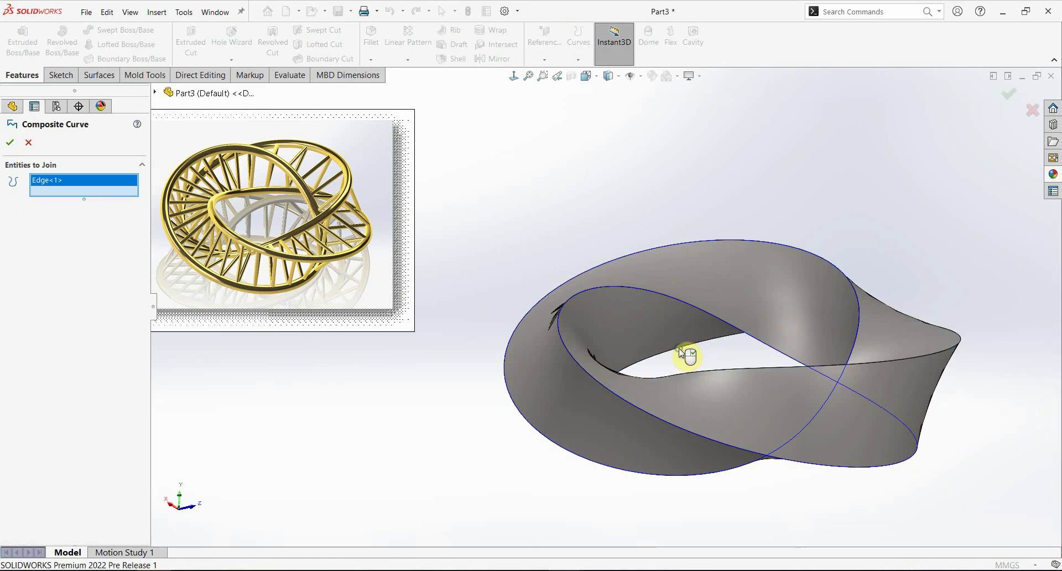
right_click(680, 349)
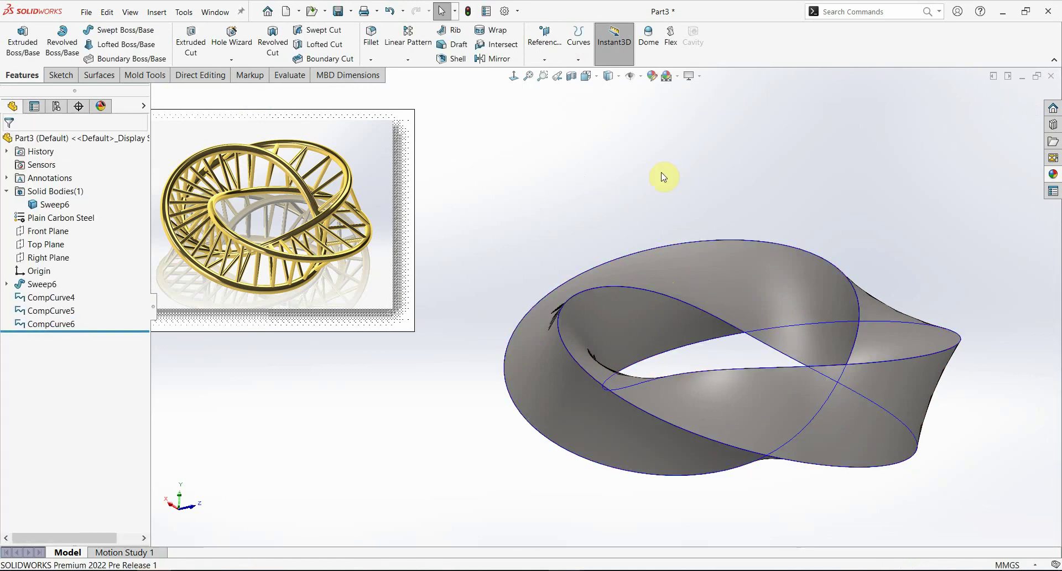
click(691, 277)
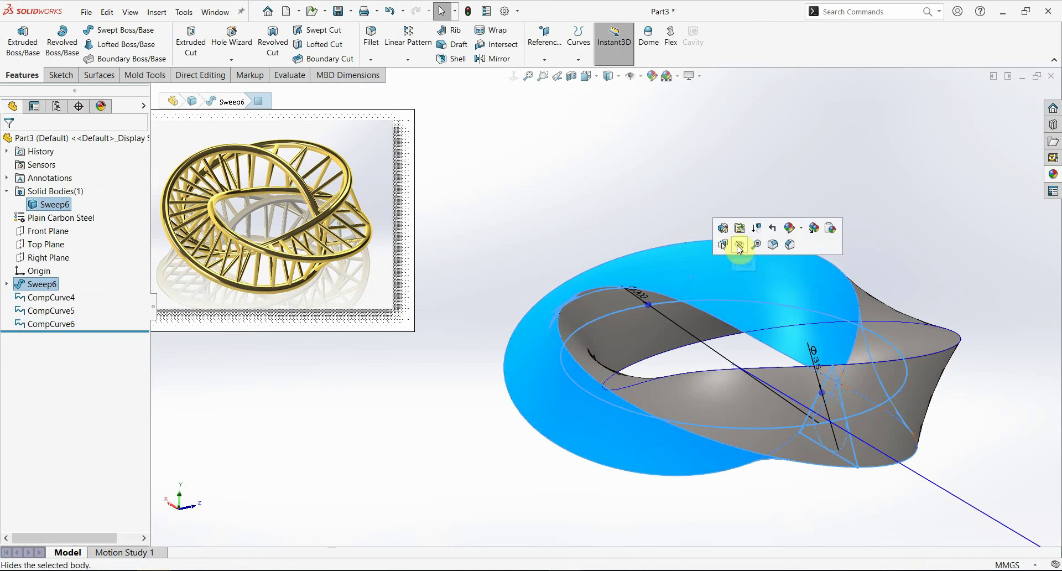
- Hide the Möbius body Sweep6 and show the triangle sketch Sketch2
click(646, 176)
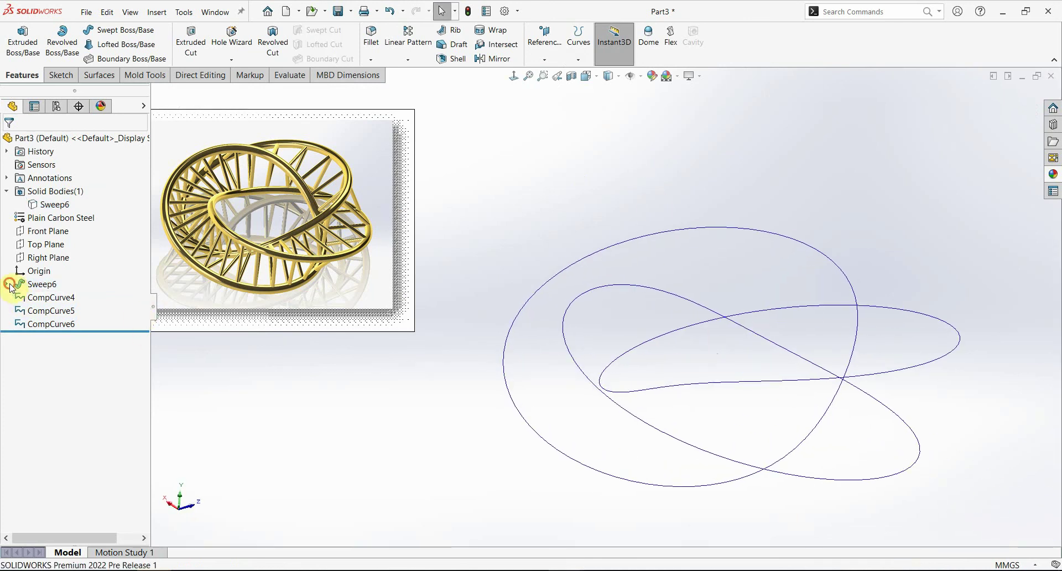
click(7, 284)
click(49, 299)
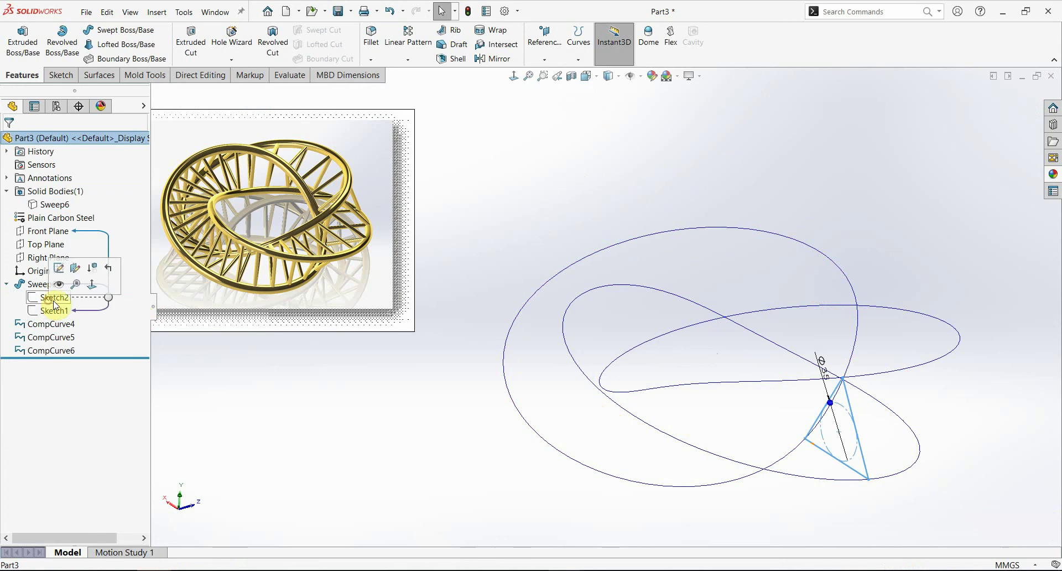
click(57, 284)
click(681, 164)
middle_drag(735, 294, 731, 317)
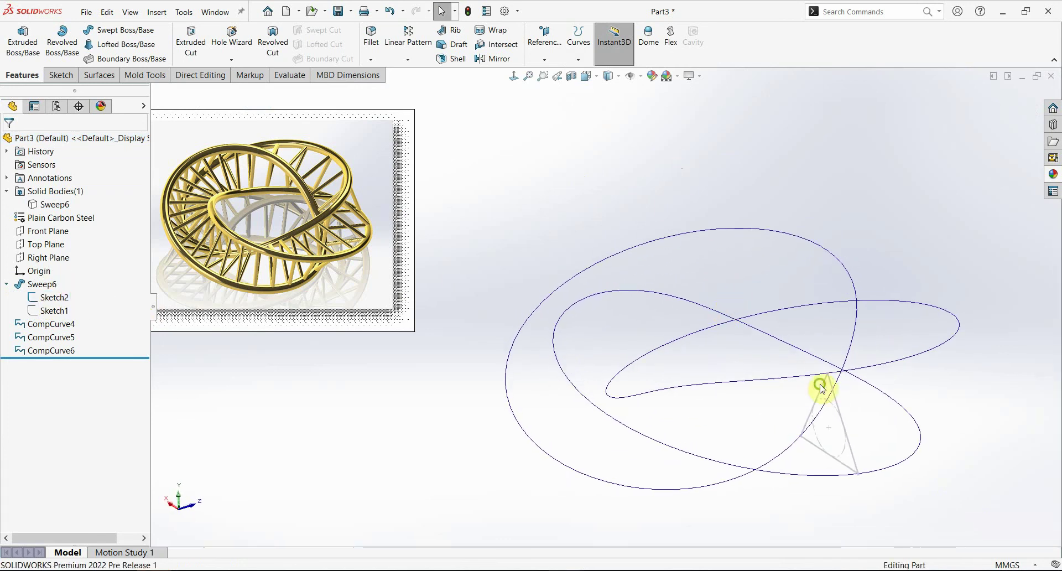
middle_drag(821, 389, 834, 441)
- Sweep a 4.5 mm circular-profile tube along Sketch2, creating Sweep7
click(132, 31)
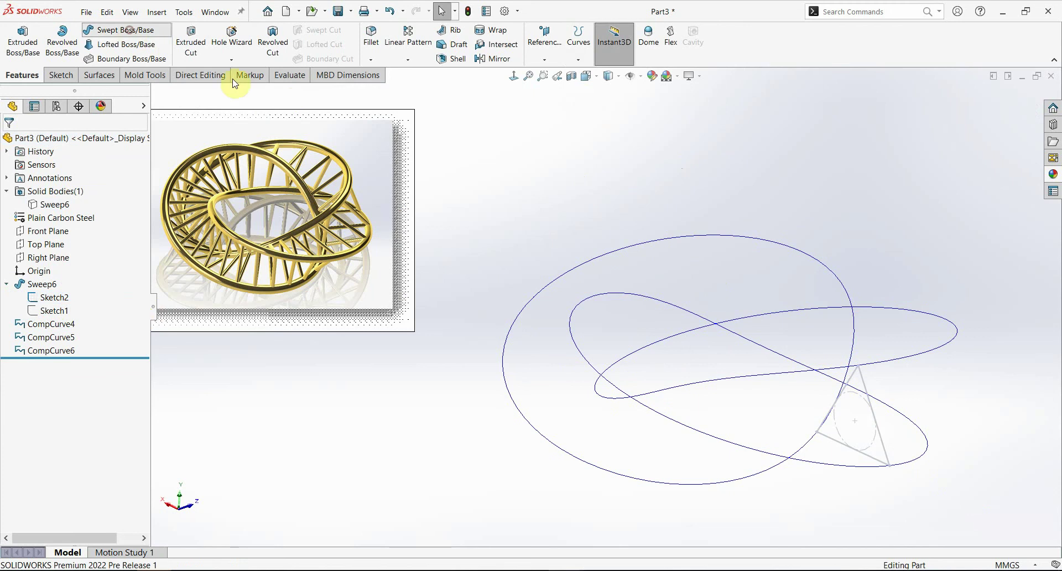
click(56, 193)
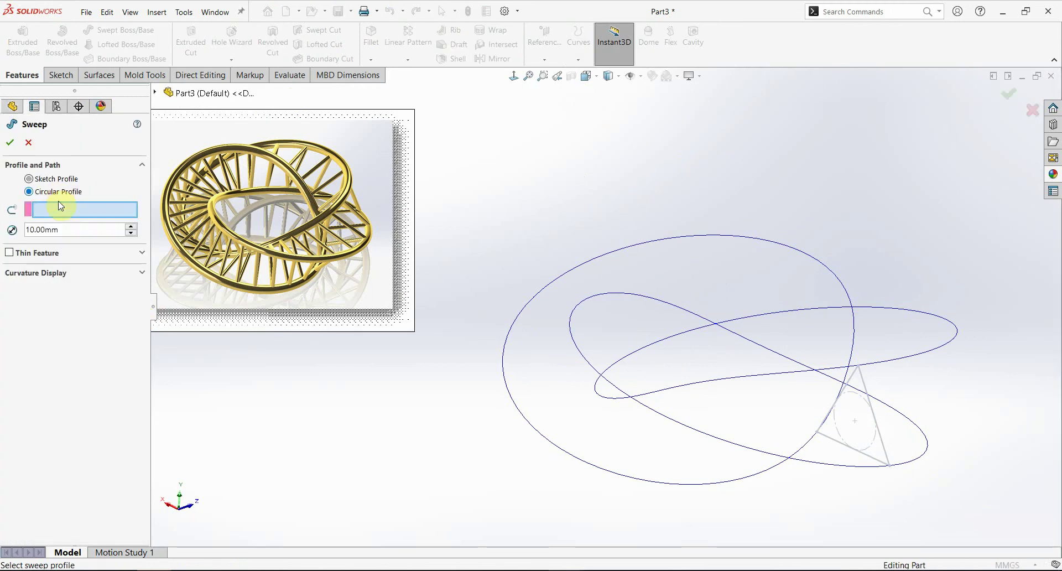
text(1)
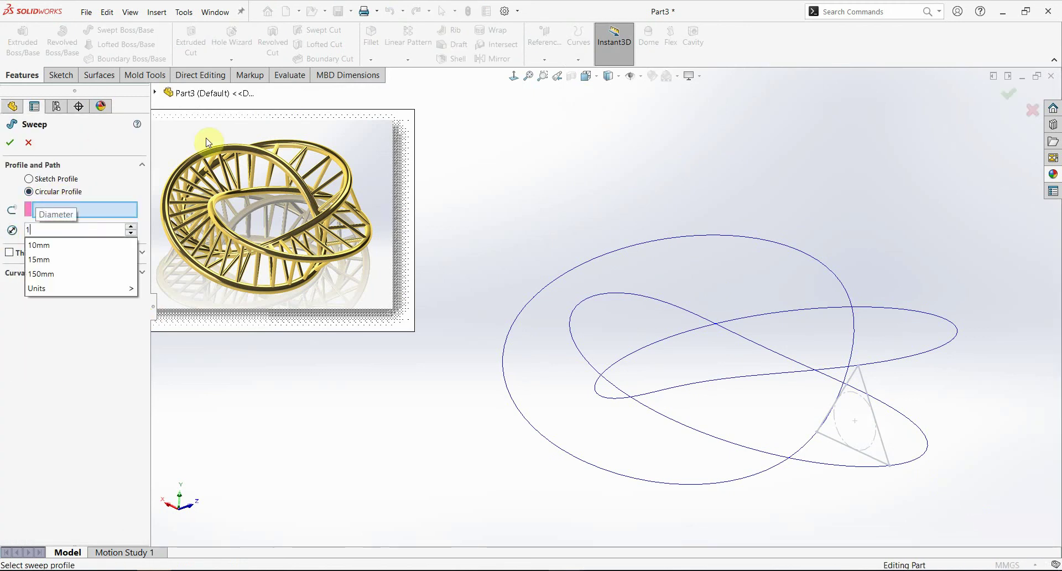
click(644, 170)
click(866, 389)
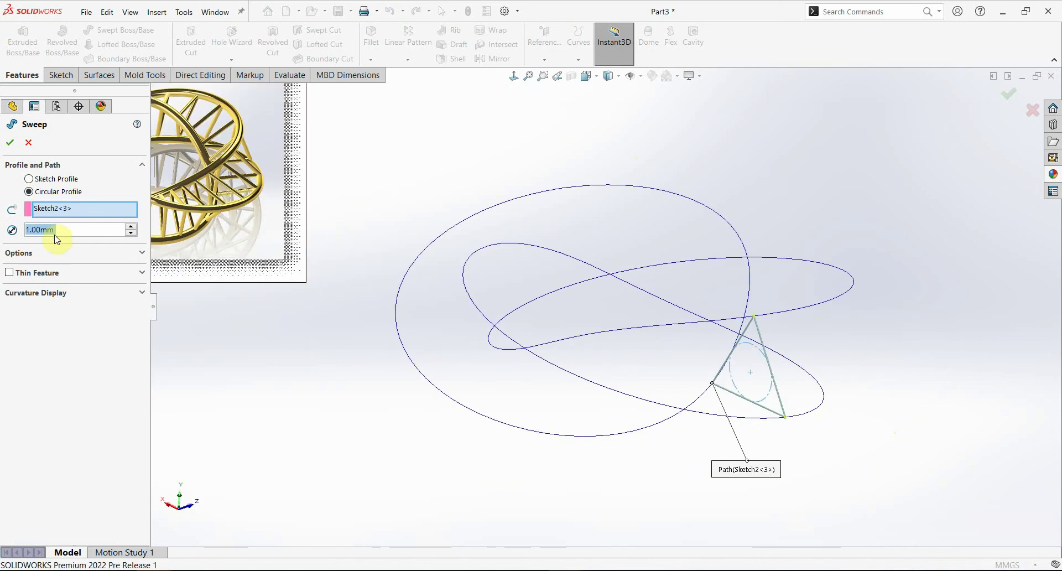
text(4.5)
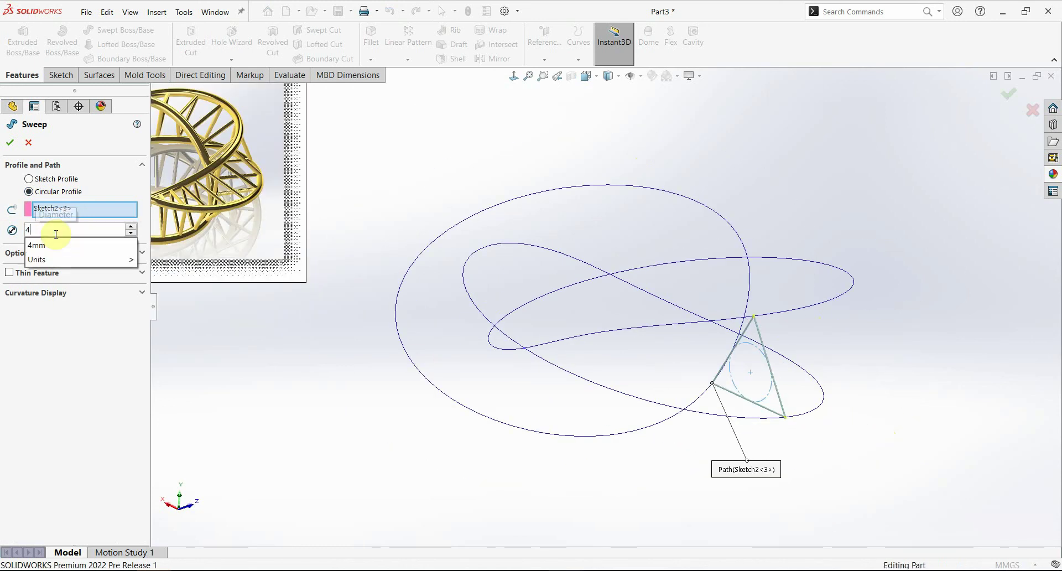
key(Return)
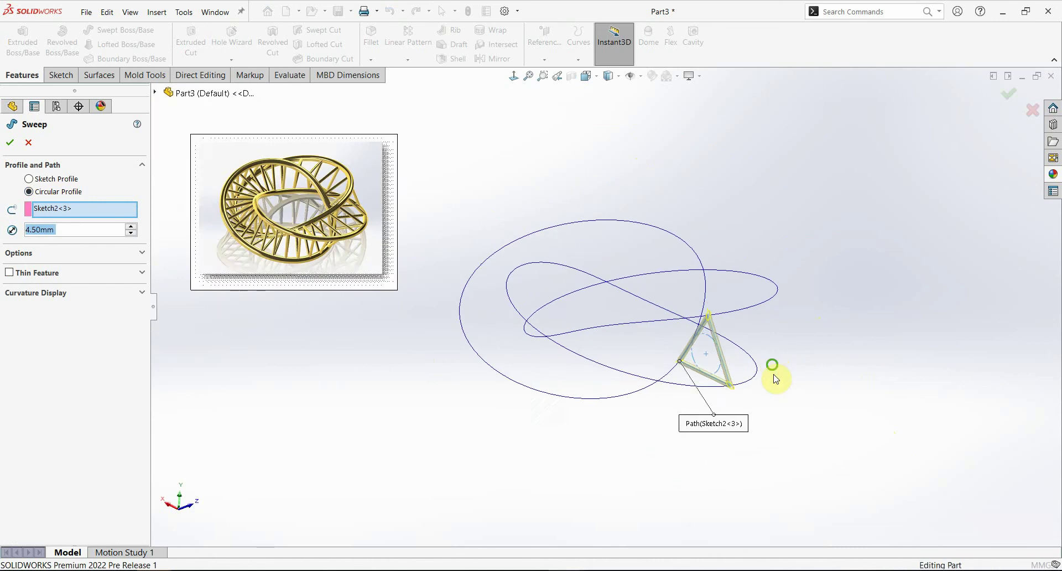
middle_drag(774, 369, 692, 336)
click(9, 144)
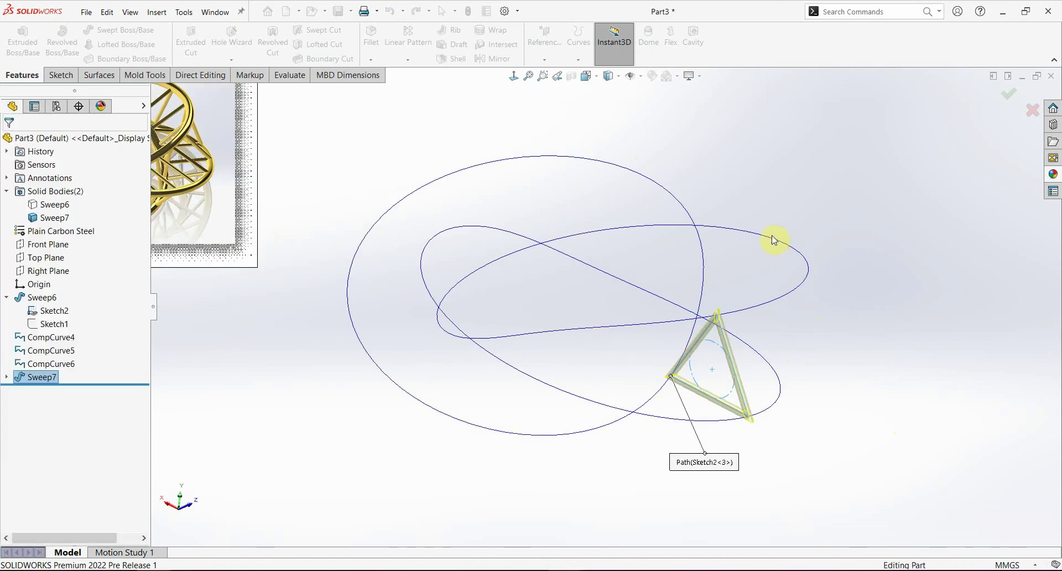
- Hide the new triangle tube Sweep7
mouse_move(766, 207)
middle_down()
mouse_move(604, 340)
mouse_move(759, 427)
middle_up()
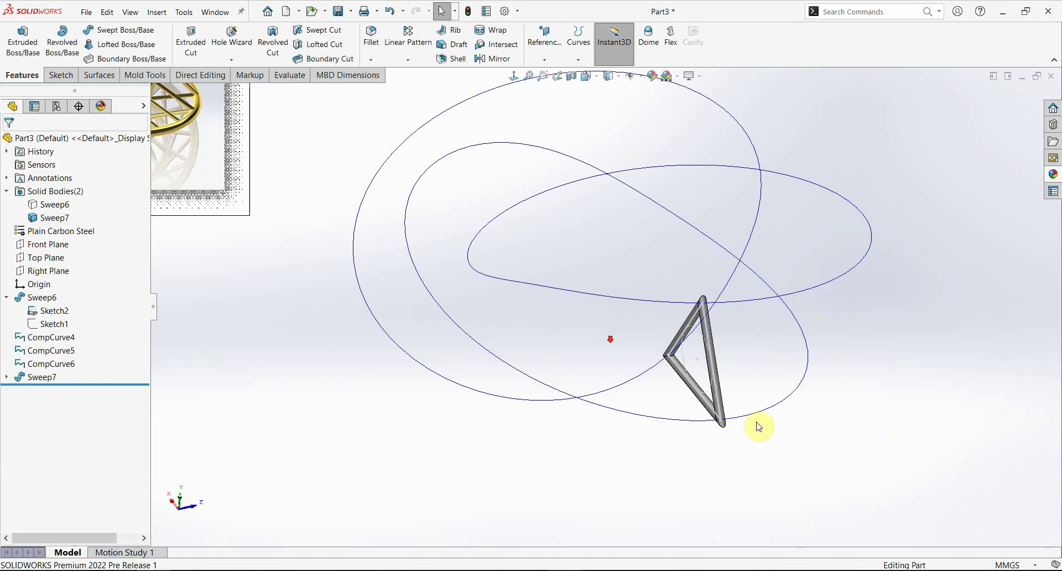
click(722, 403)
click(771, 372)
scroll(597, 353, up, 5)
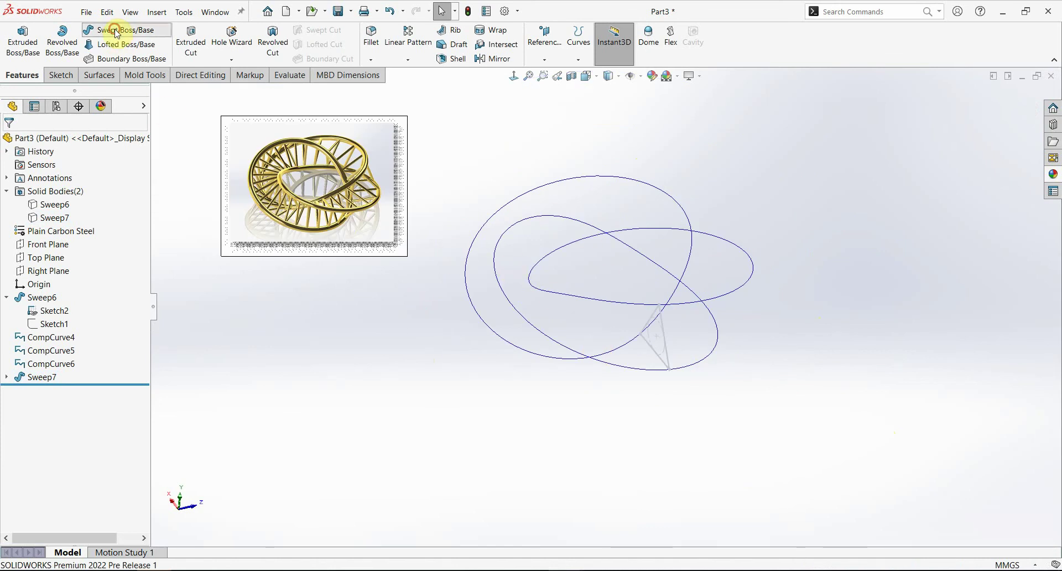
- Sweep 10 mm circular tube rings along CompCurve5, CompCurve4 and CompCurve6
click(56, 192)
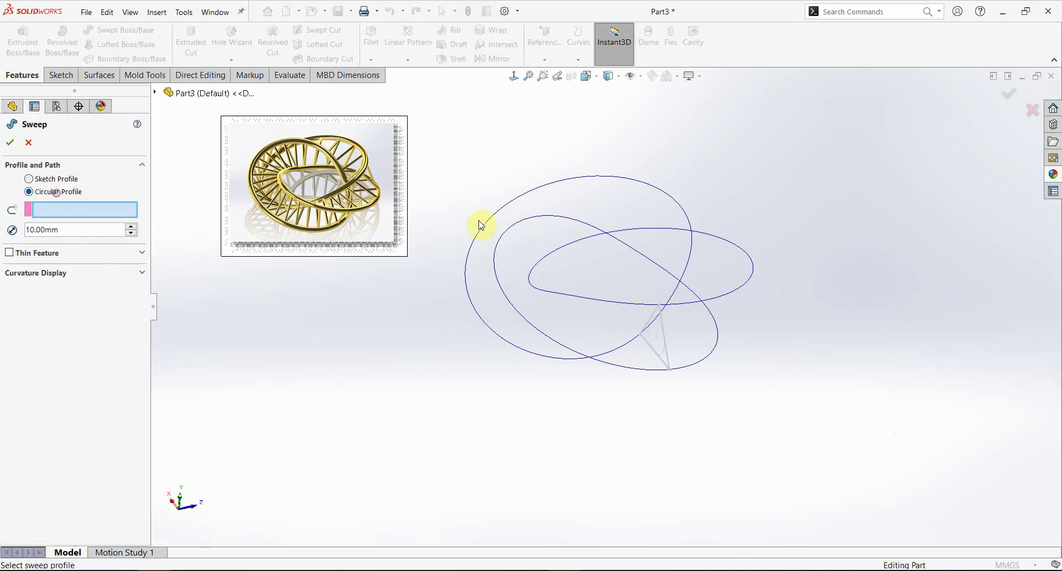
click(544, 222)
scroll(548, 229, down, 3)
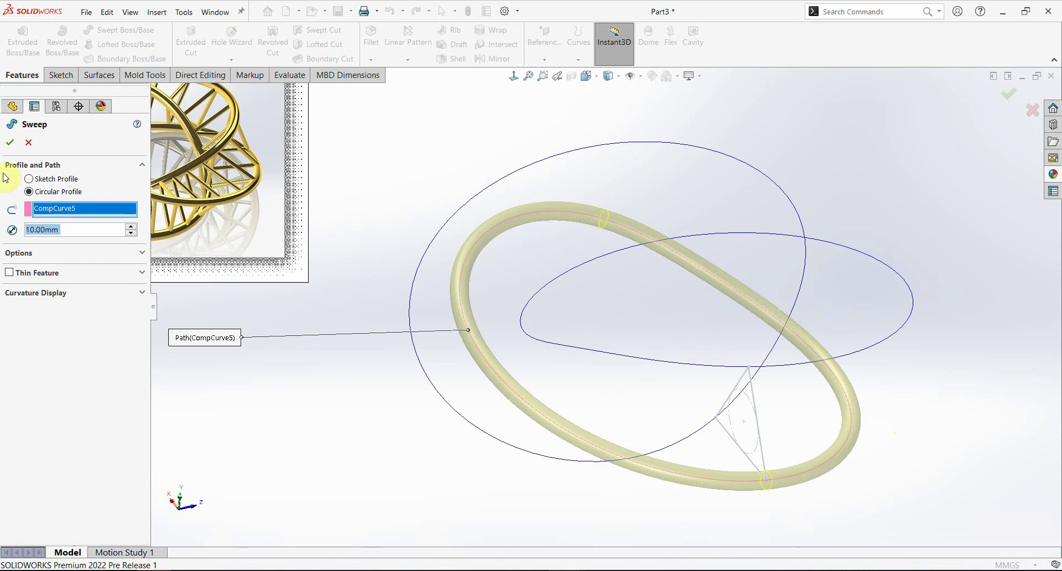
right_click(472, 134)
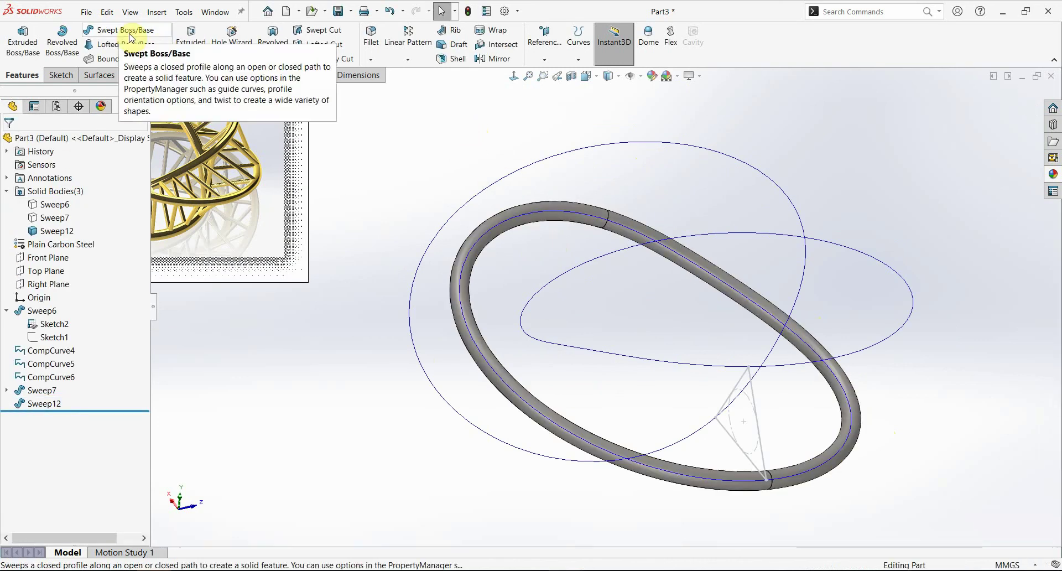
key(Return)
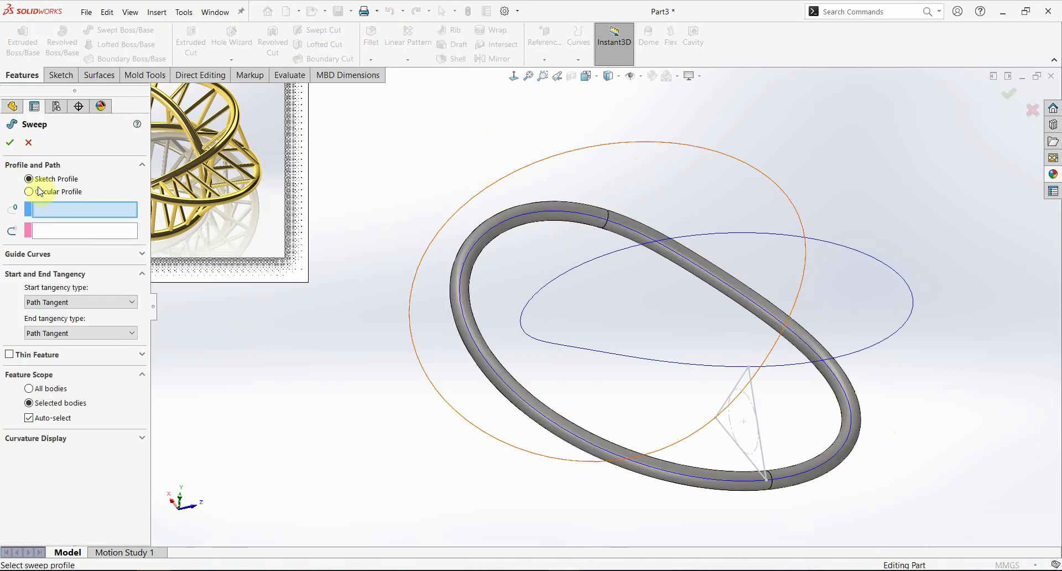
click(50, 194)
click(592, 148)
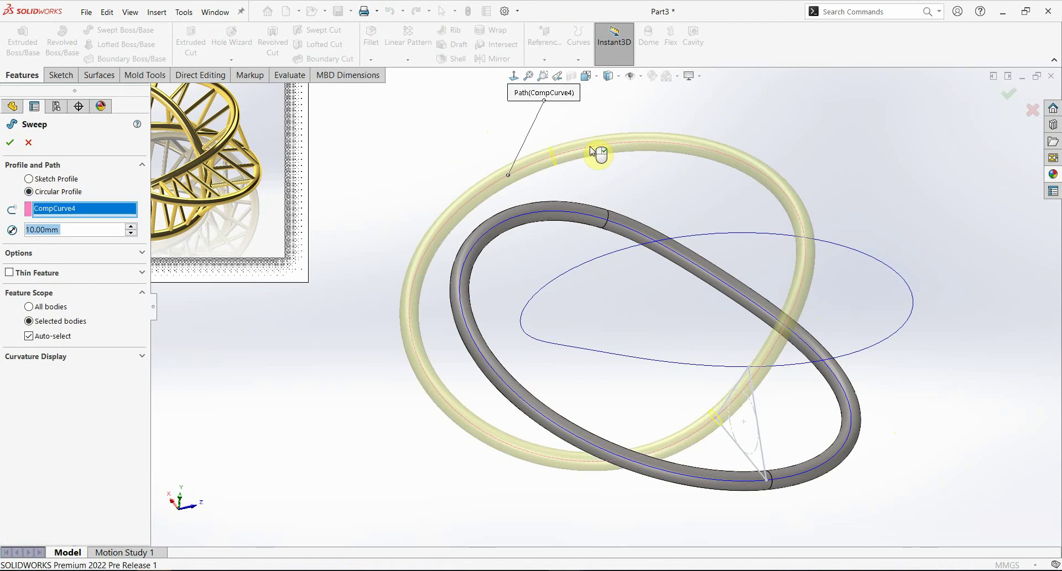
right_click(477, 142)
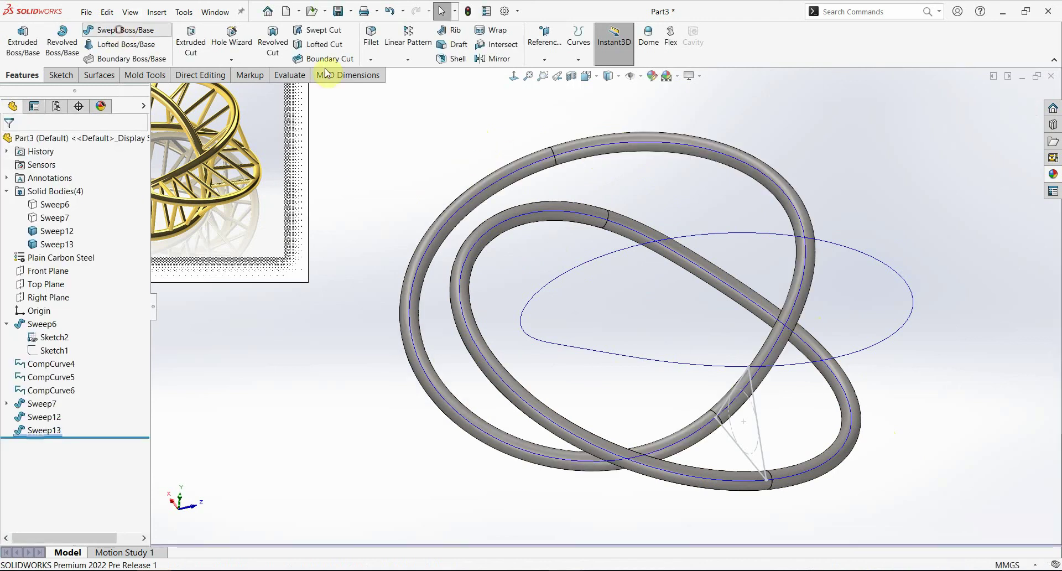
key(Return)
click(69, 192)
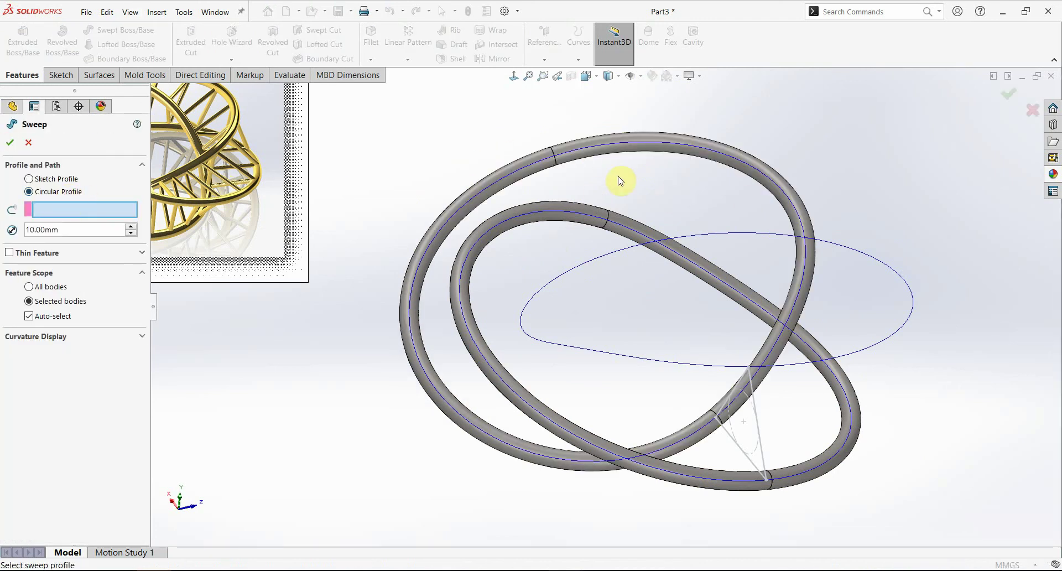
click(708, 235)
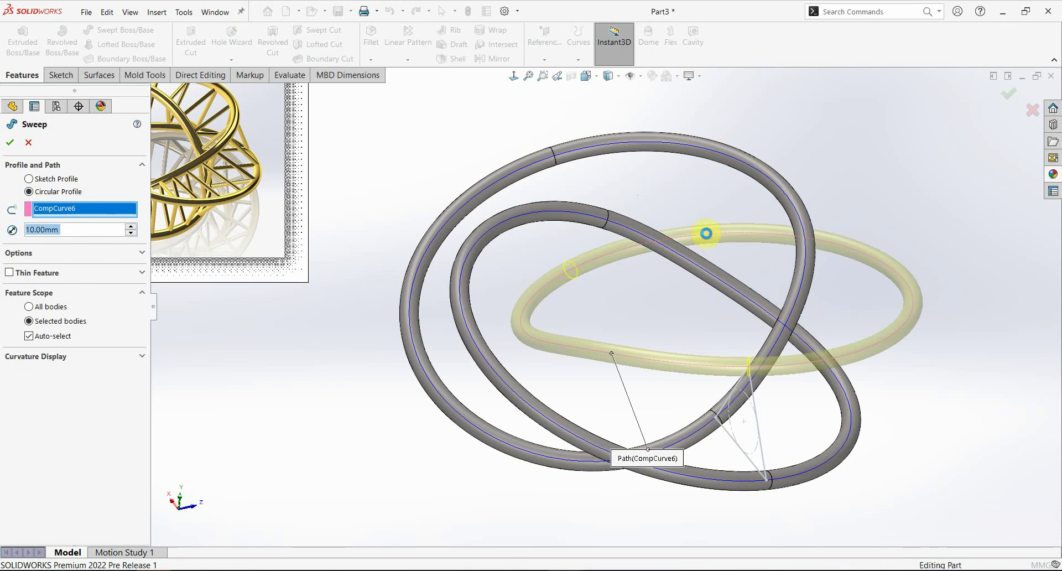
right_click(698, 220)
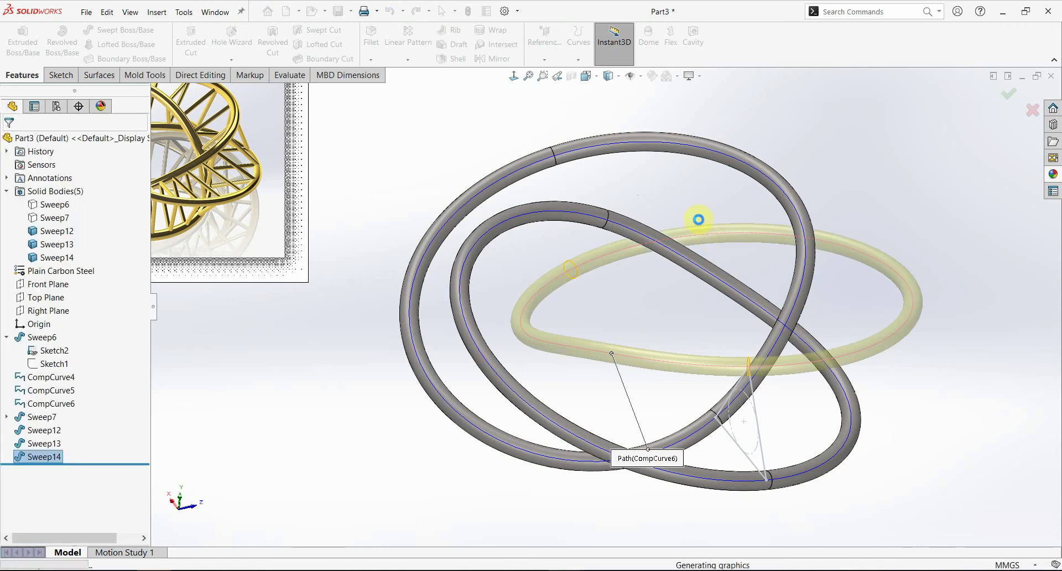
- Show the triangle tube Sweep7 and the Möbius body Sweep6 again
click(51, 219)
click(61, 203)
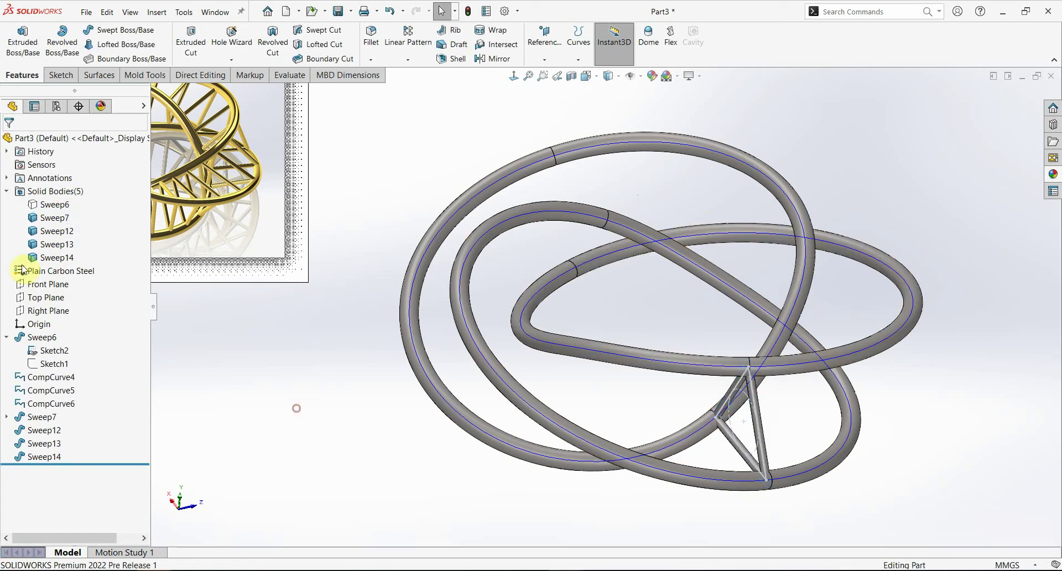
click(71, 204)
click(64, 192)
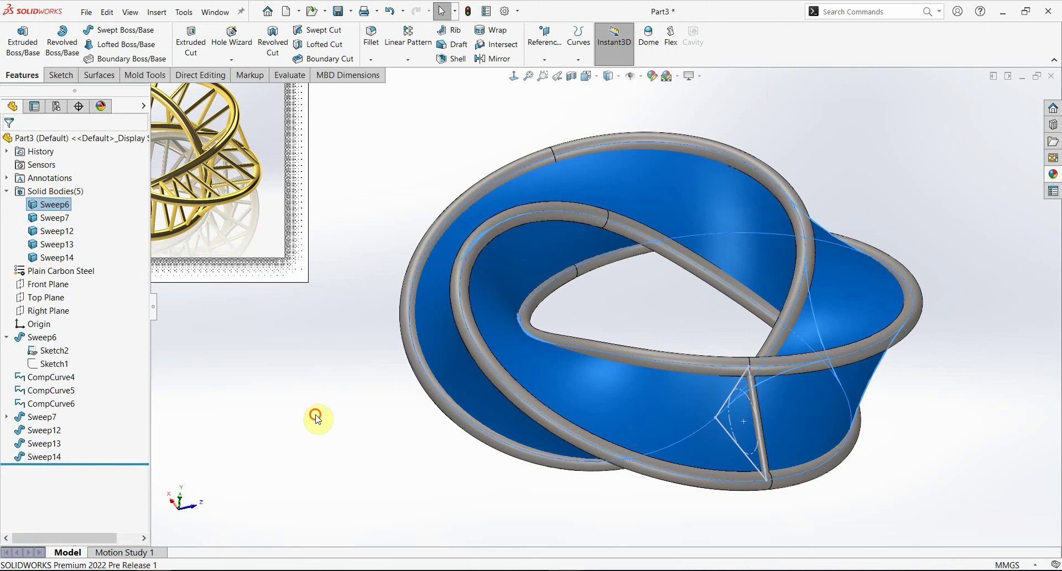
click(363, 404)
scroll(358, 250, down, 2)
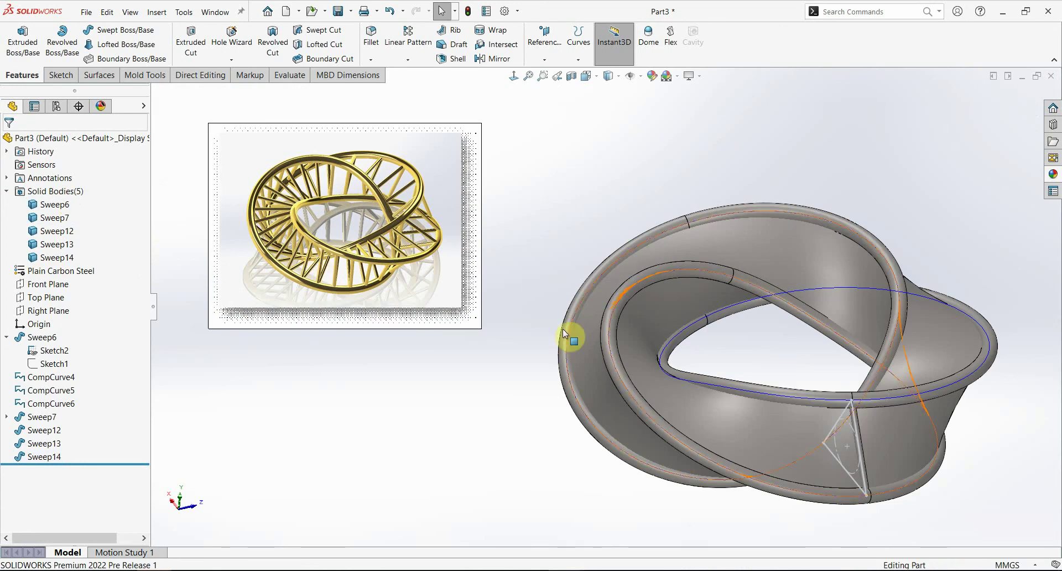
scroll(563, 329, up, 1)
- Start a curve-driven body pattern along the ring edge, patterning the Sweep7 strut
click(409, 59)
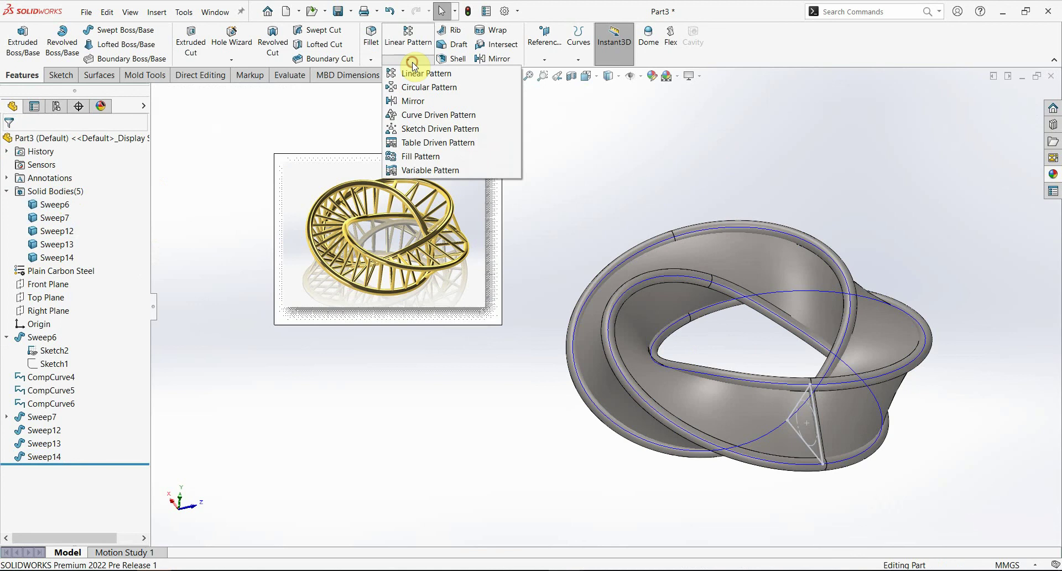
click(435, 115)
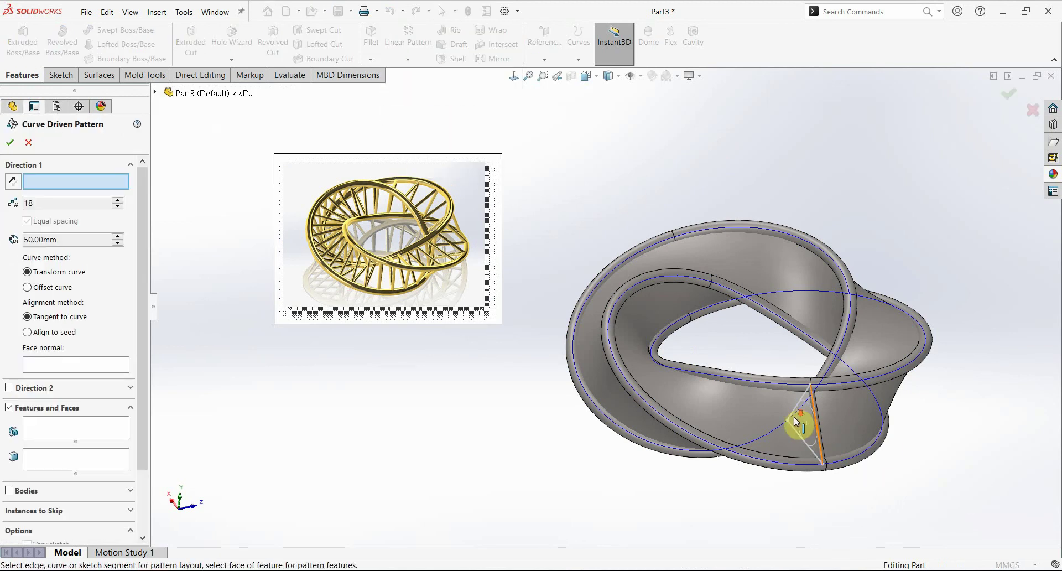
scroll(835, 440, down, 1)
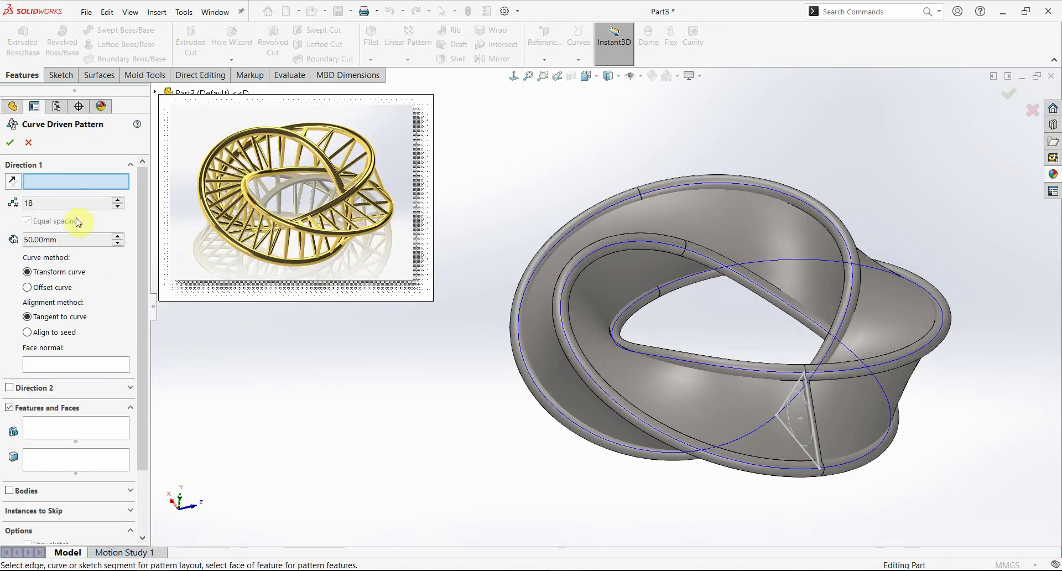
click(655, 429)
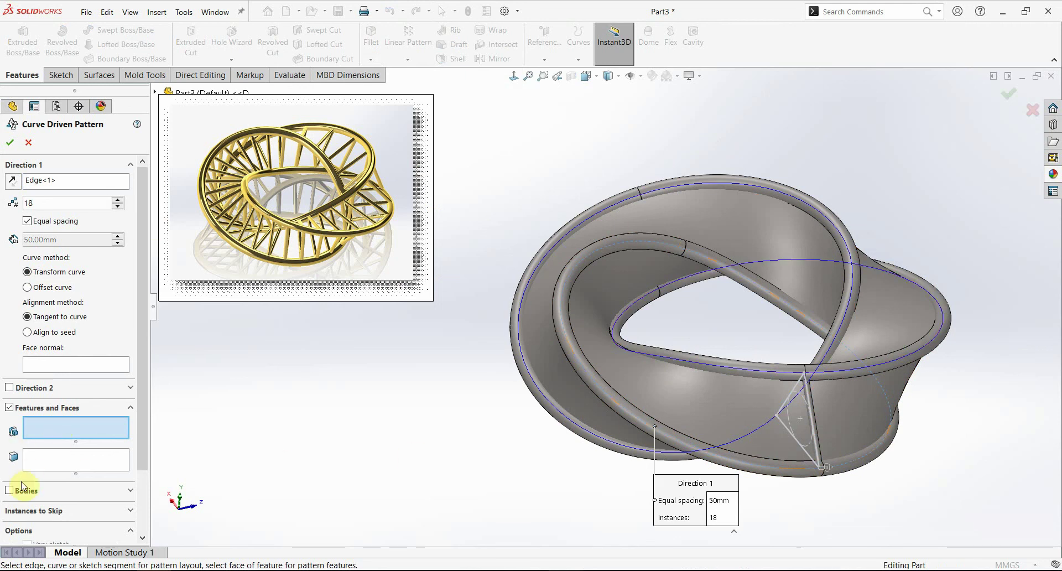
click(10, 491)
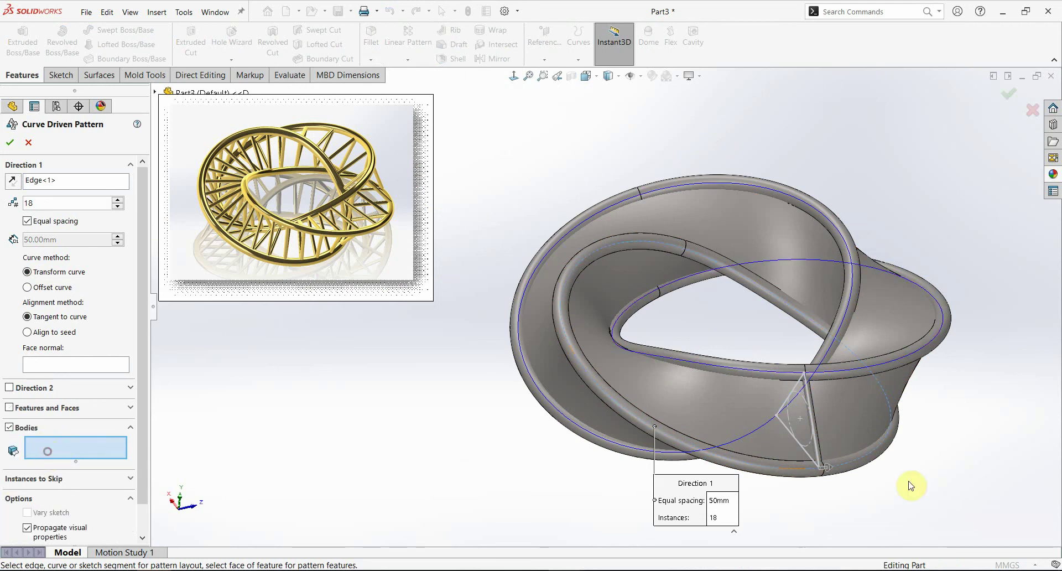
scroll(742, 433, down, 5)
scroll(739, 437, up, 3)
scroll(692, 377, up, 2)
click(662, 329)
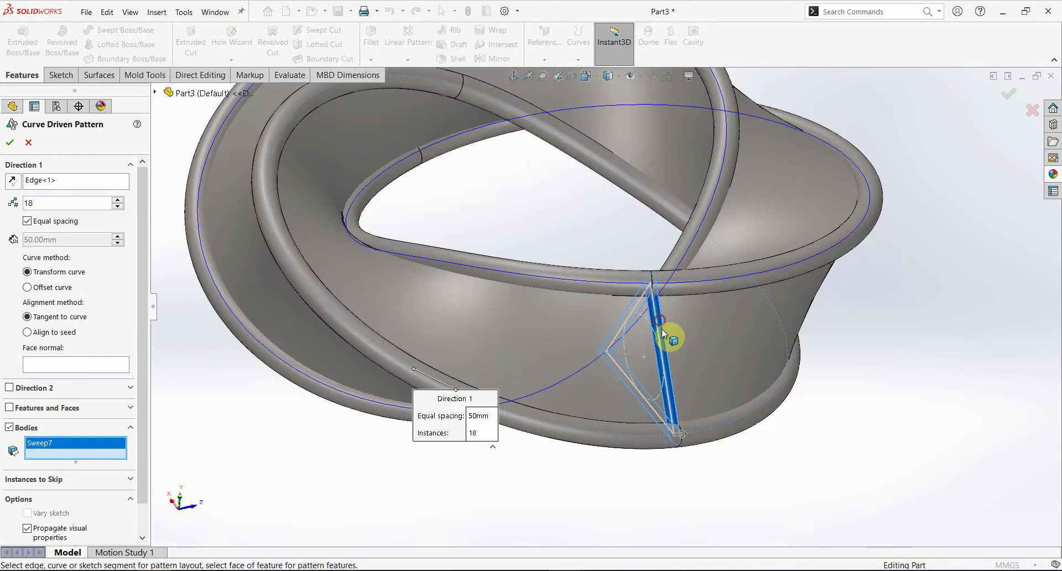
middle_drag(662, 329, 481, 232)
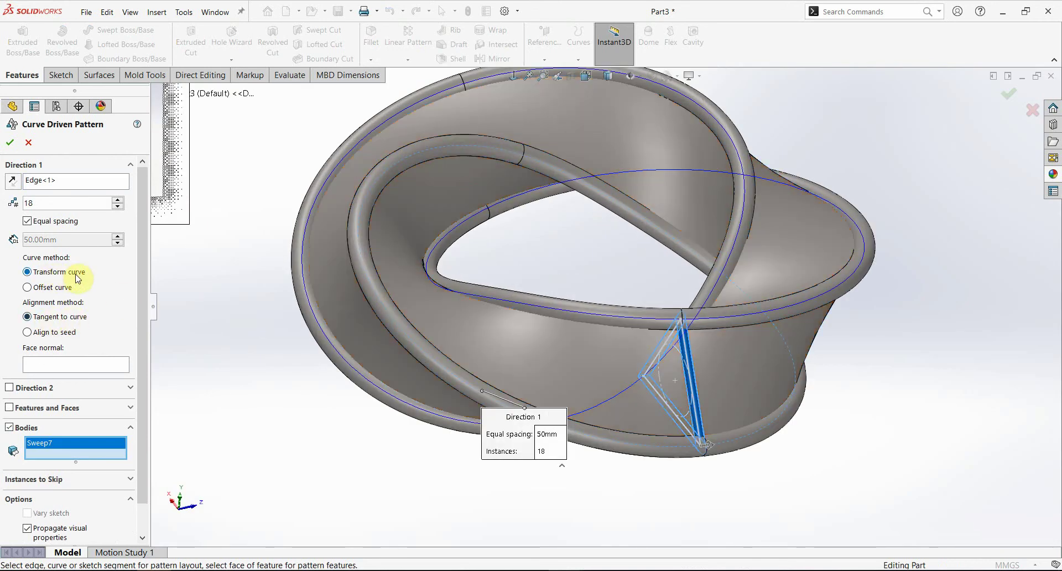
- Align the struts to the band face normal, use 20 instances, and confirm the pattern
click(61, 366)
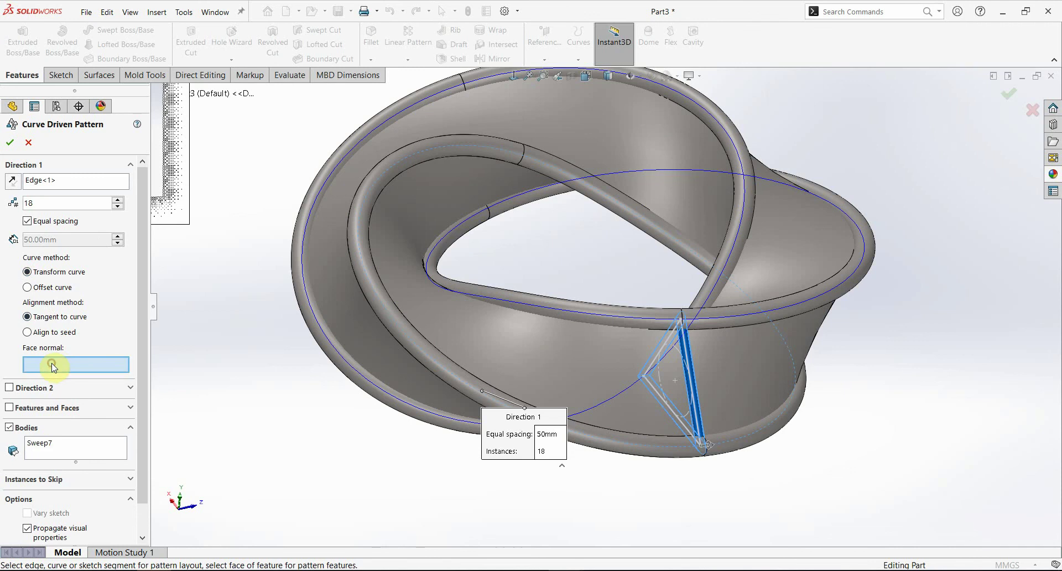
click(533, 350)
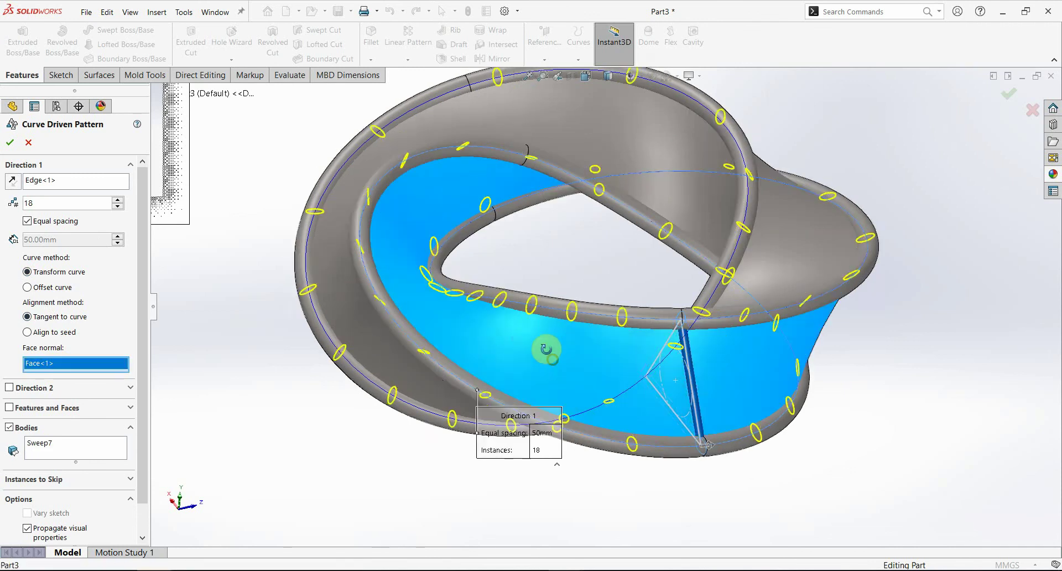
middle_drag(550, 355, 543, 313)
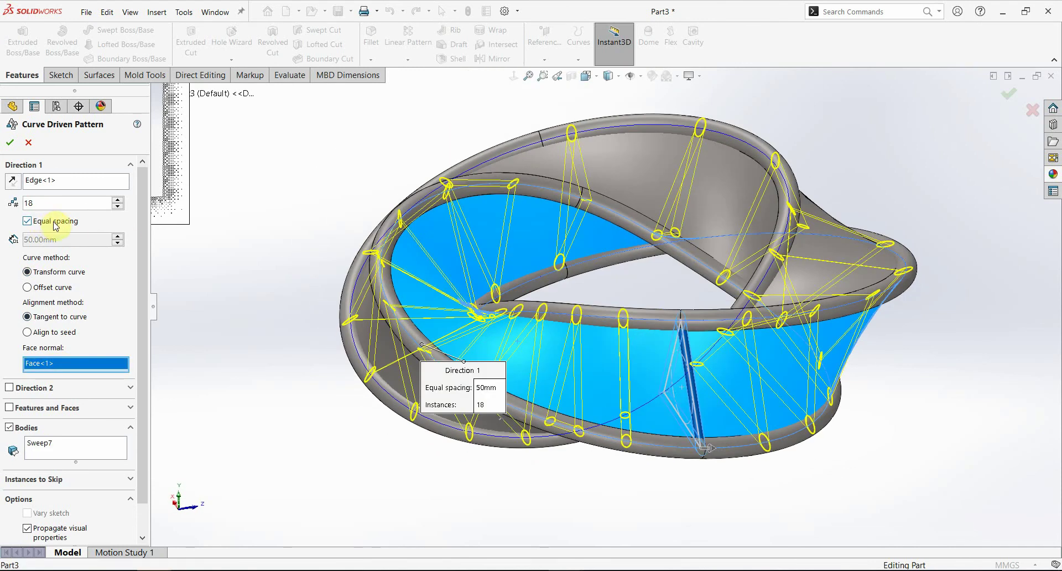
click(119, 200)
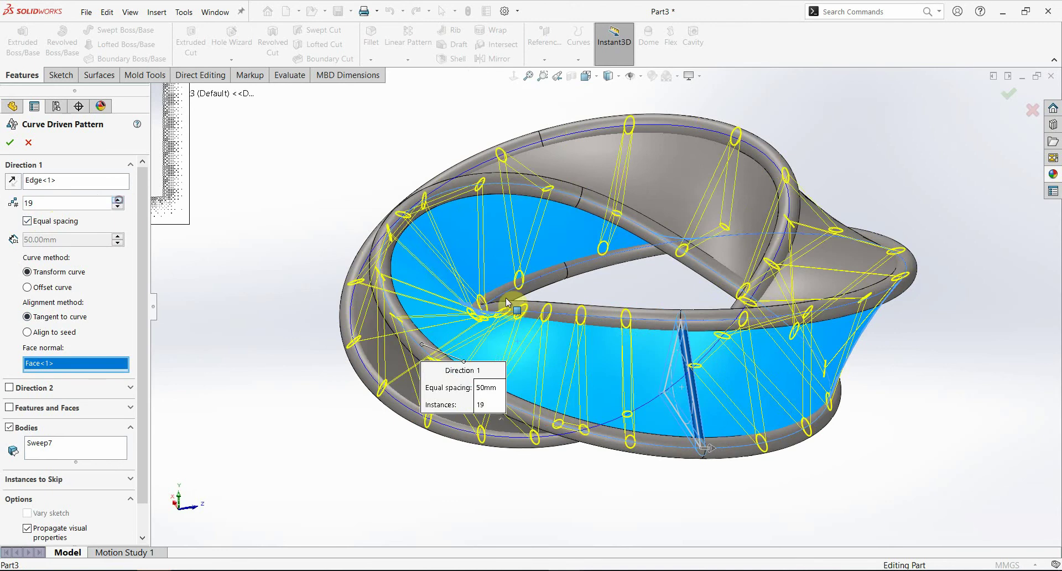
middle_drag(508, 302, 571, 280)
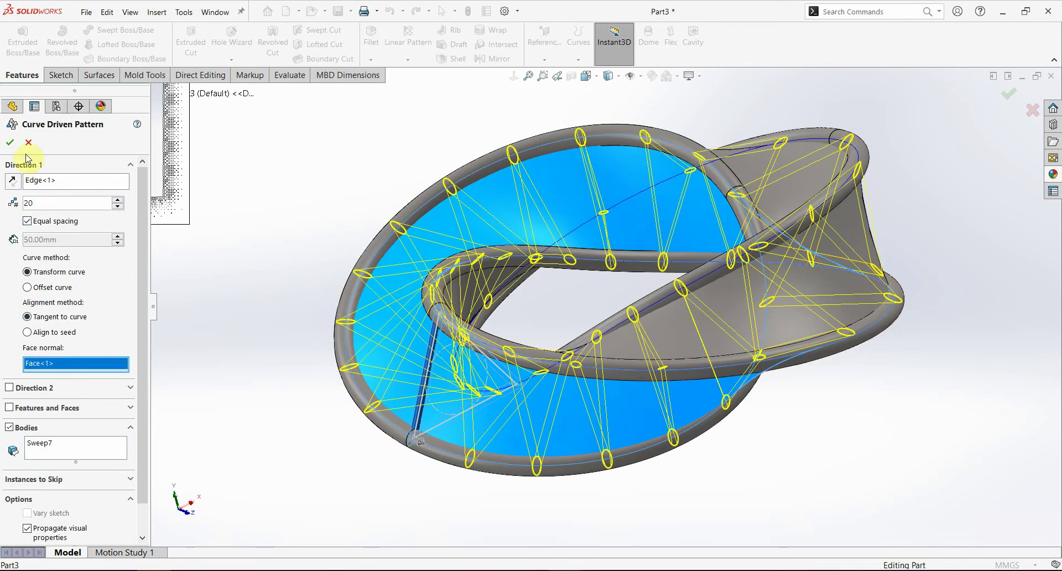
click(10, 143)
middle_drag(340, 151, 616, 100)
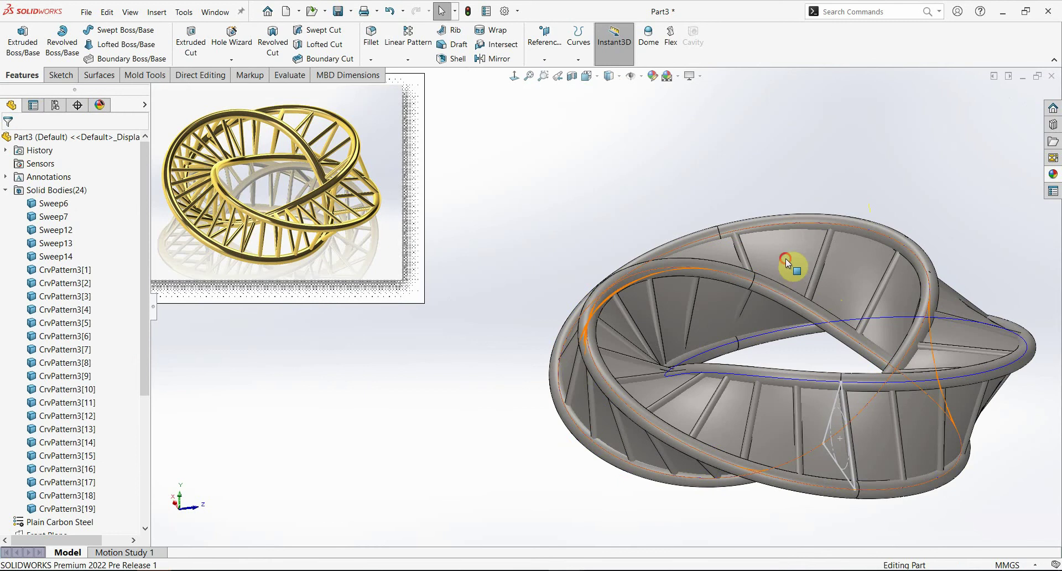
- Hide the Sweep6 band body and the curves on the model
click(785, 258)
click(838, 227)
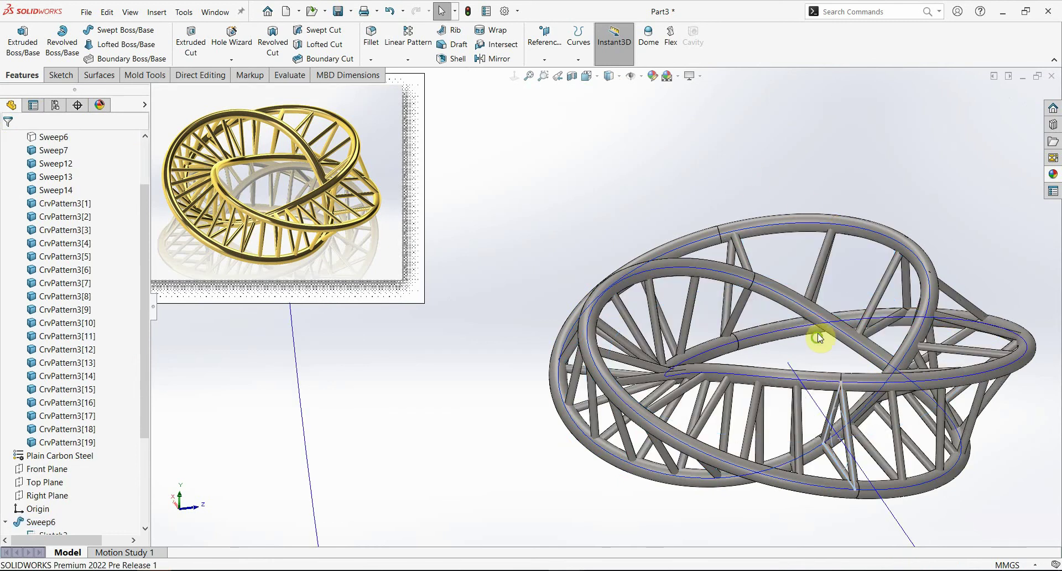
mouse_move(818, 335)
middle_down()
mouse_move(788, 351)
mouse_move(794, 401)
middle_up()
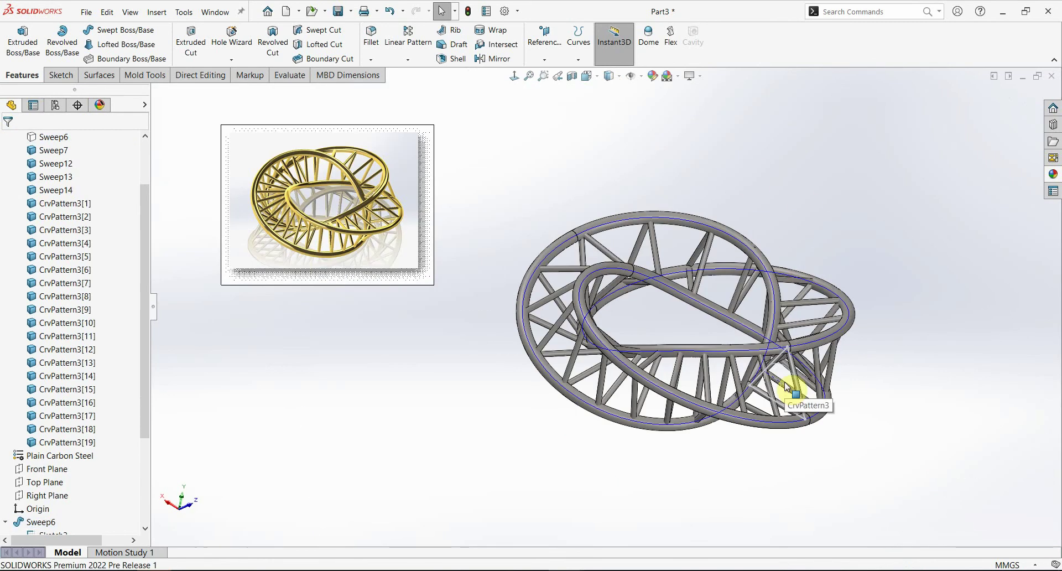
click(642, 76)
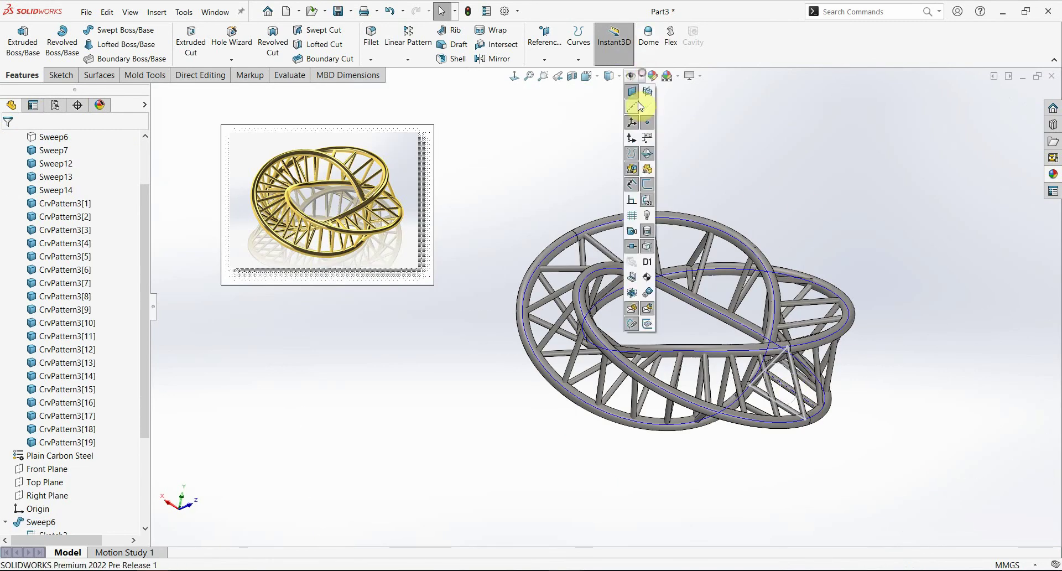
click(634, 152)
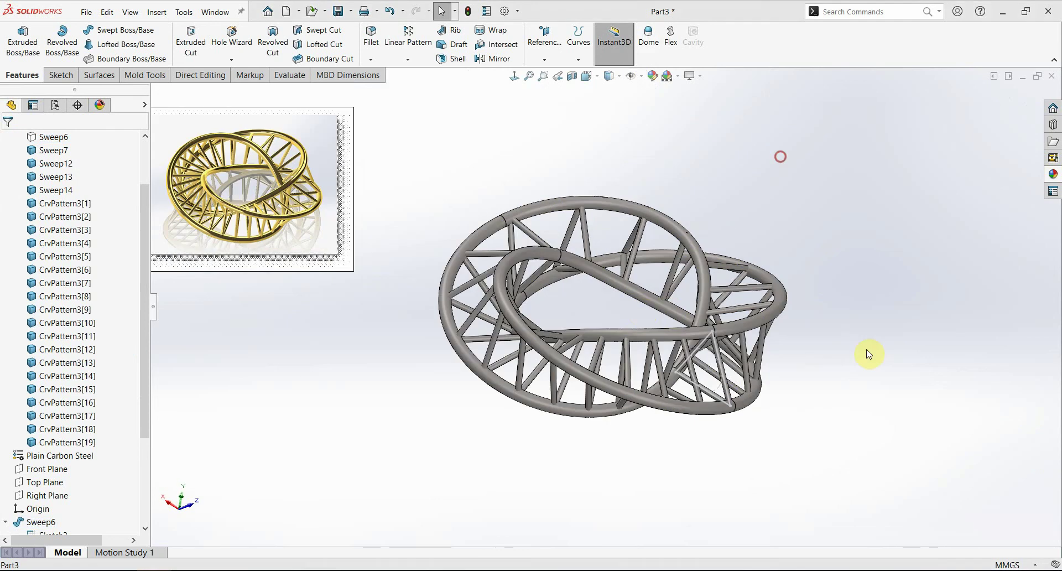
- Combine all ring and strut bodies with Add into the single body Combine1
click(210, 79)
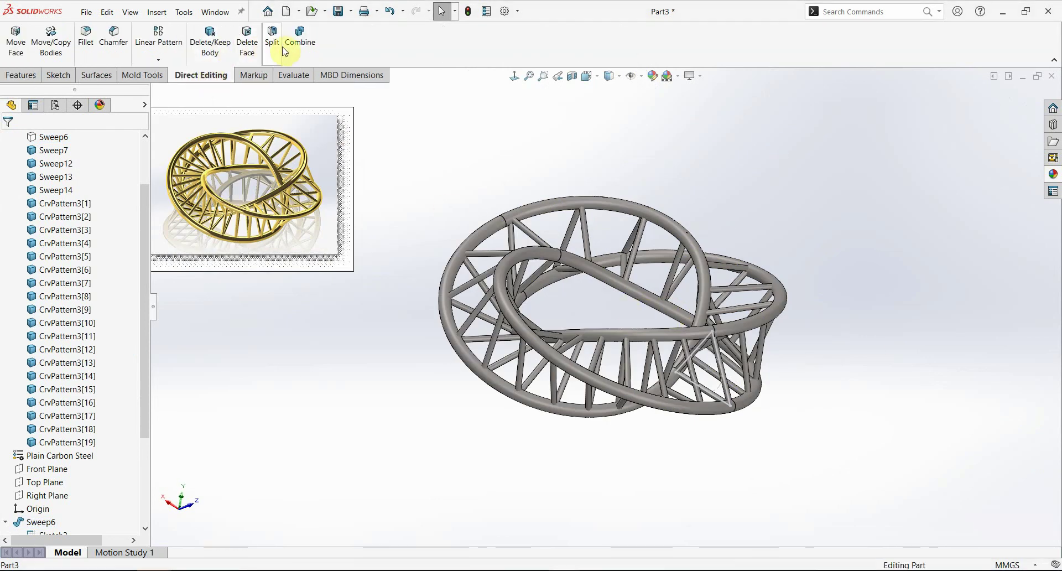
click(300, 52)
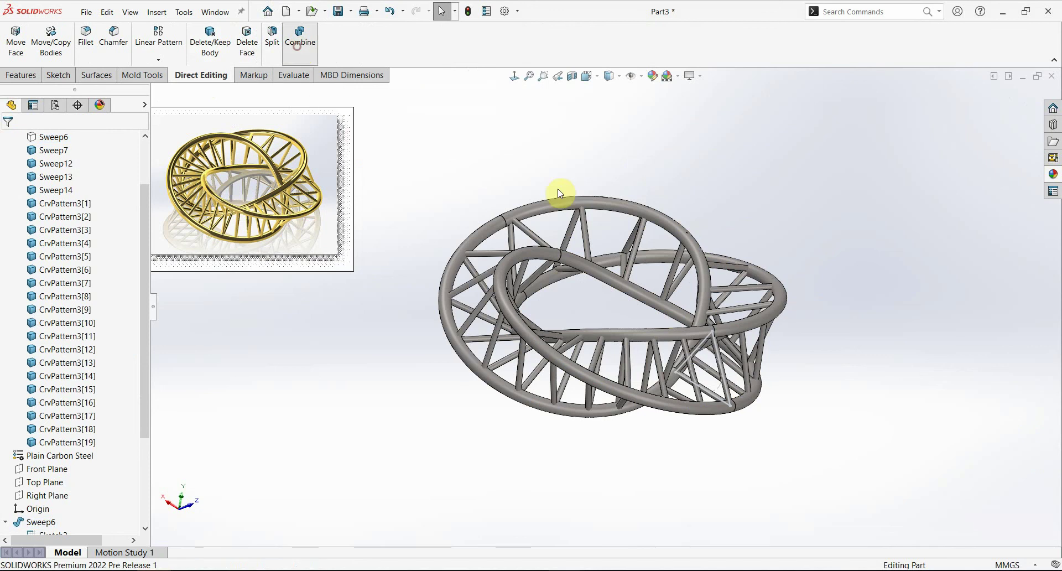
drag(395, 120, 873, 497)
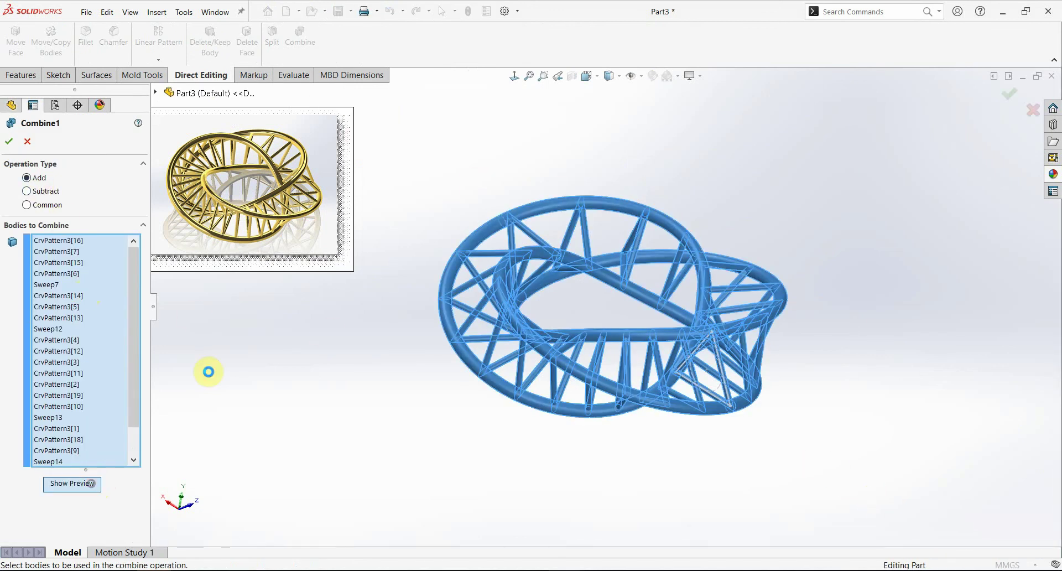
click(11, 141)
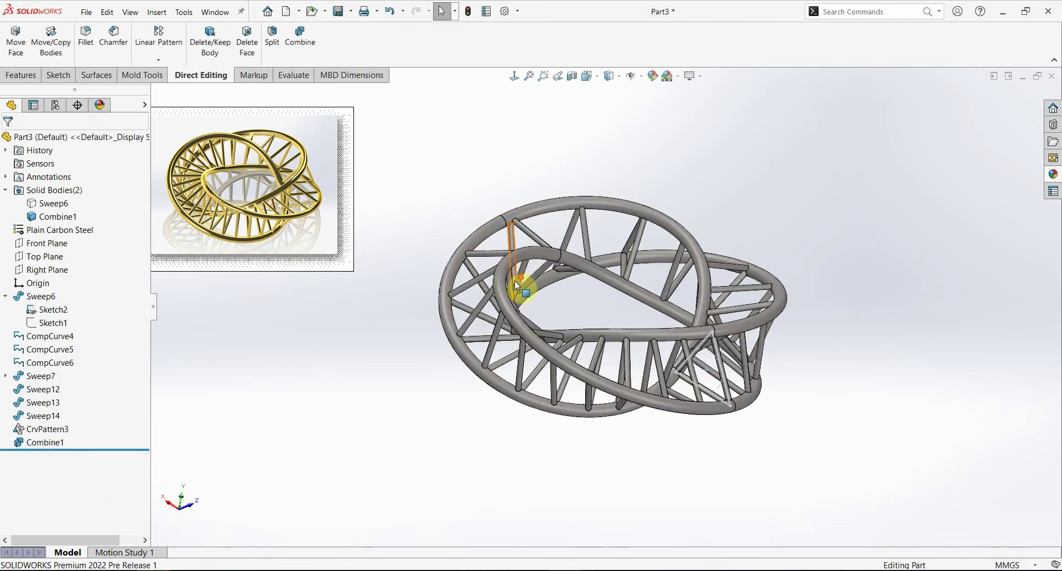
scroll(565, 283, down, 5)
scroll(548, 344, up, 4)
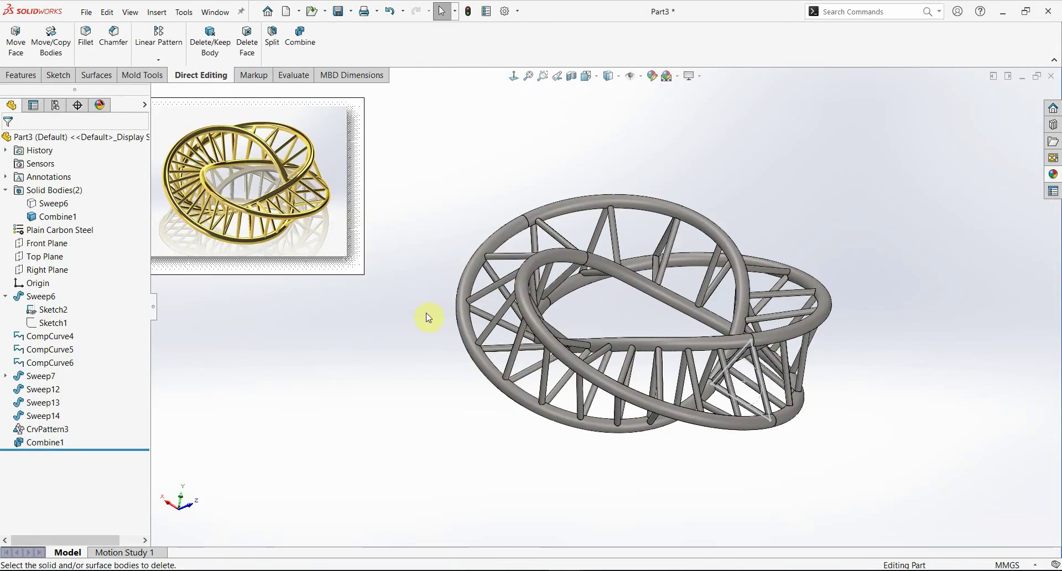
- Remove the Sweep6 band body with Delete/Keep Body, keeping only Combine1
click(53, 203)
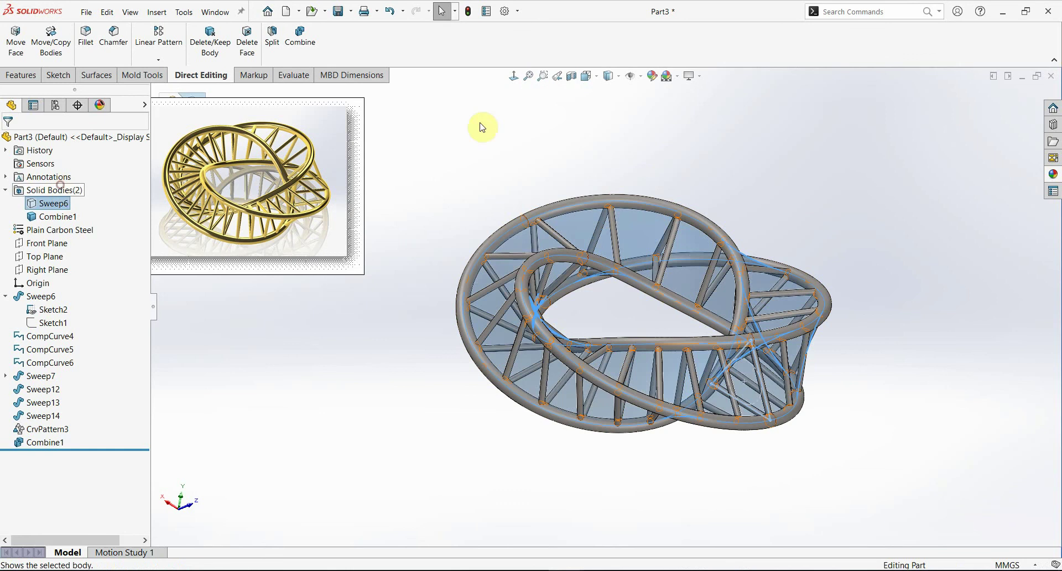
click(216, 50)
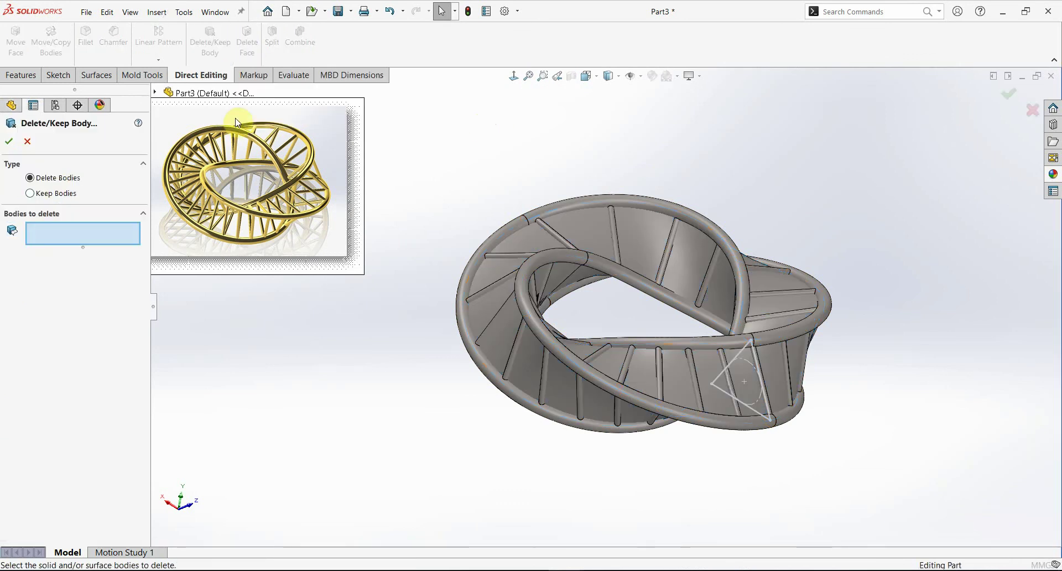
click(532, 239)
right_click(530, 238)
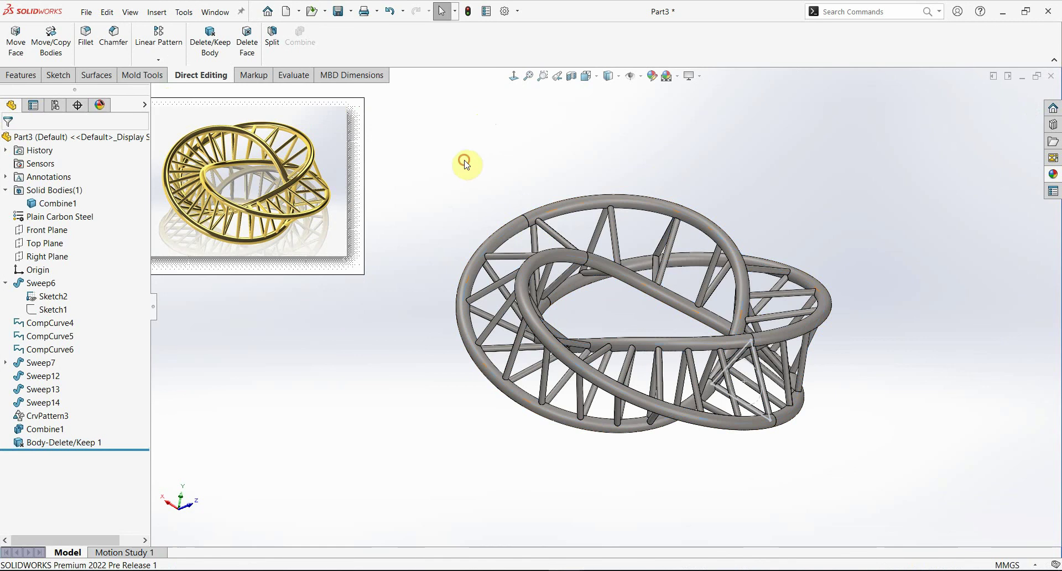
- Apply the Metal > Brass polished brass appearance to the whole lattice body
key(f)
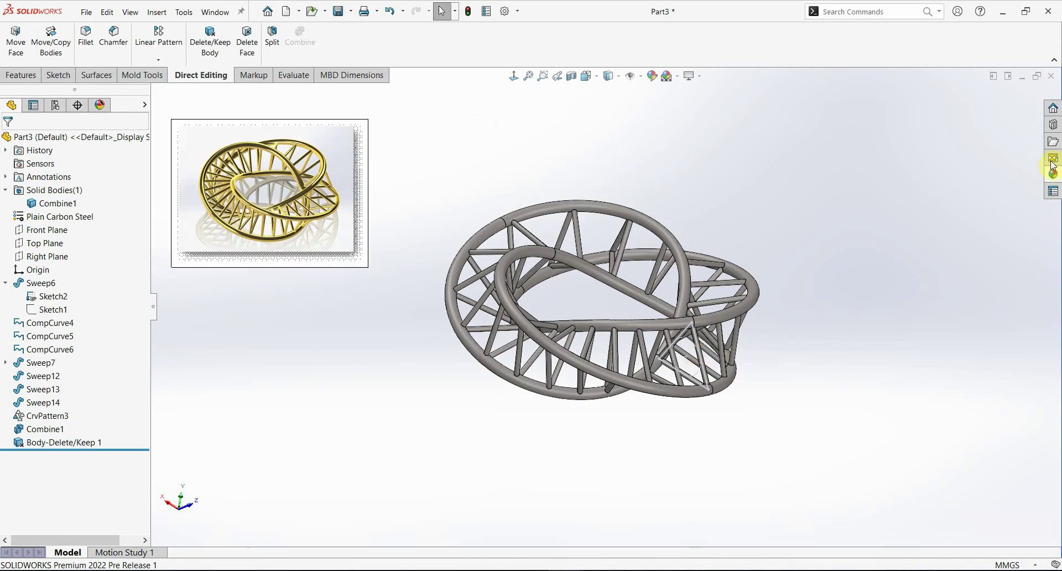
click(1054, 175)
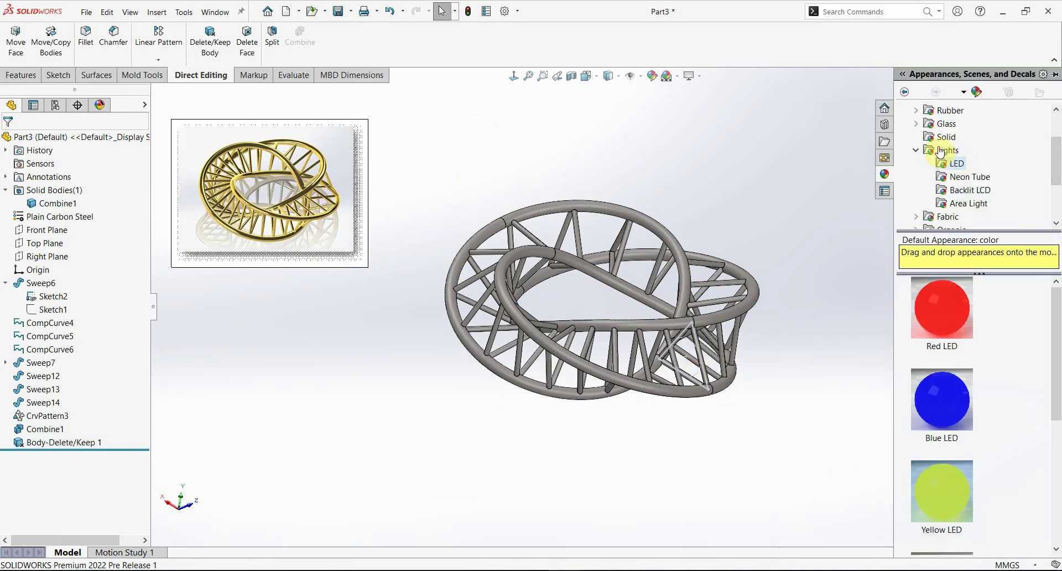
scroll(938, 147, up, 3)
scroll(935, 144, up, 1)
click(922, 142)
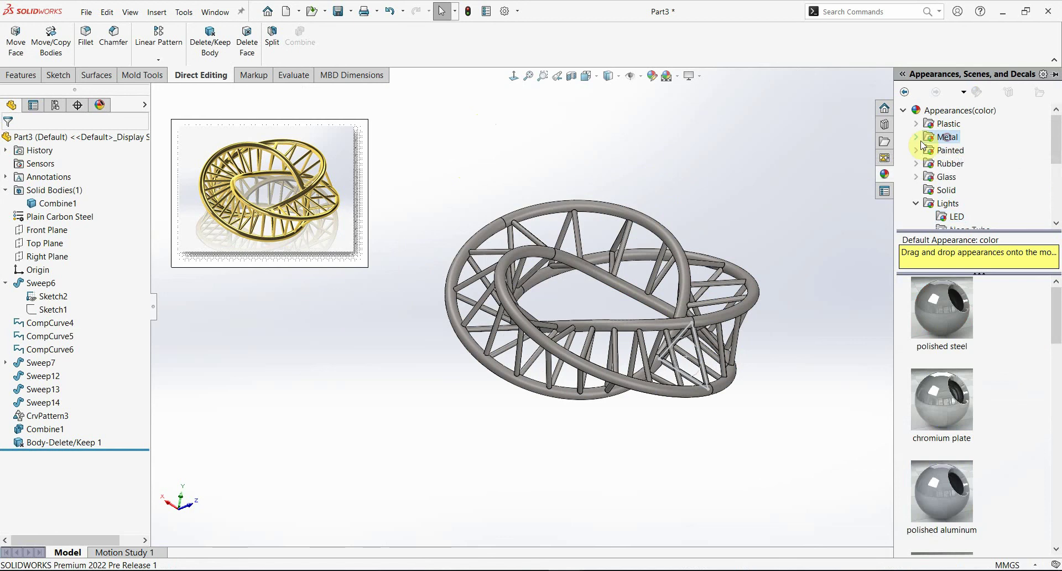
double_click(947, 137)
click(959, 177)
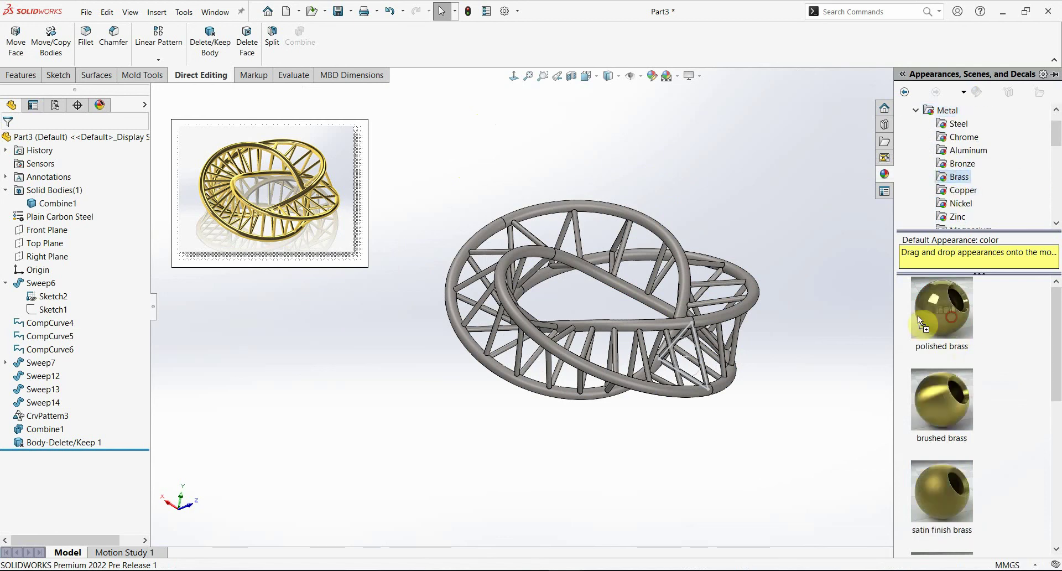
drag(918, 315, 666, 327)
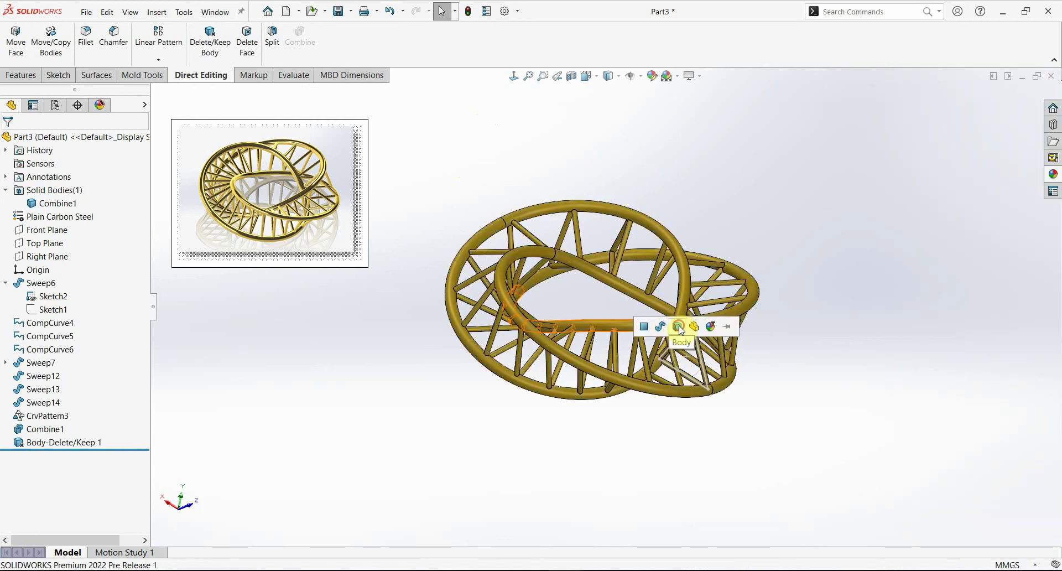
click(681, 329)
- Turn on RealView reflections and floor reflection, then view the lattice side-on
click(698, 76)
click(709, 90)
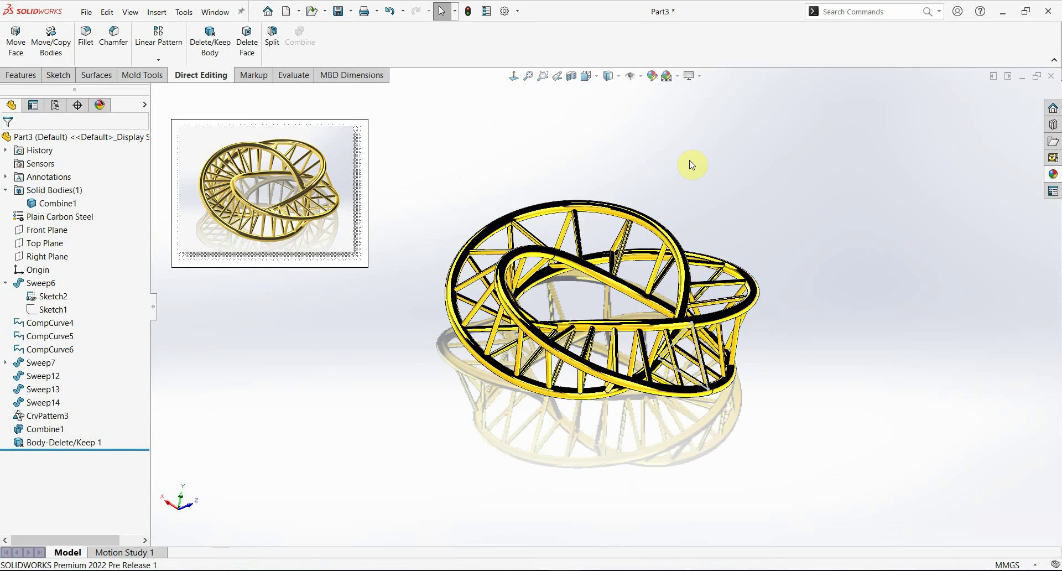
mouse_move(487, 304)
middle_down()
mouse_move(667, 265)
mouse_move(704, 434)
middle_up()
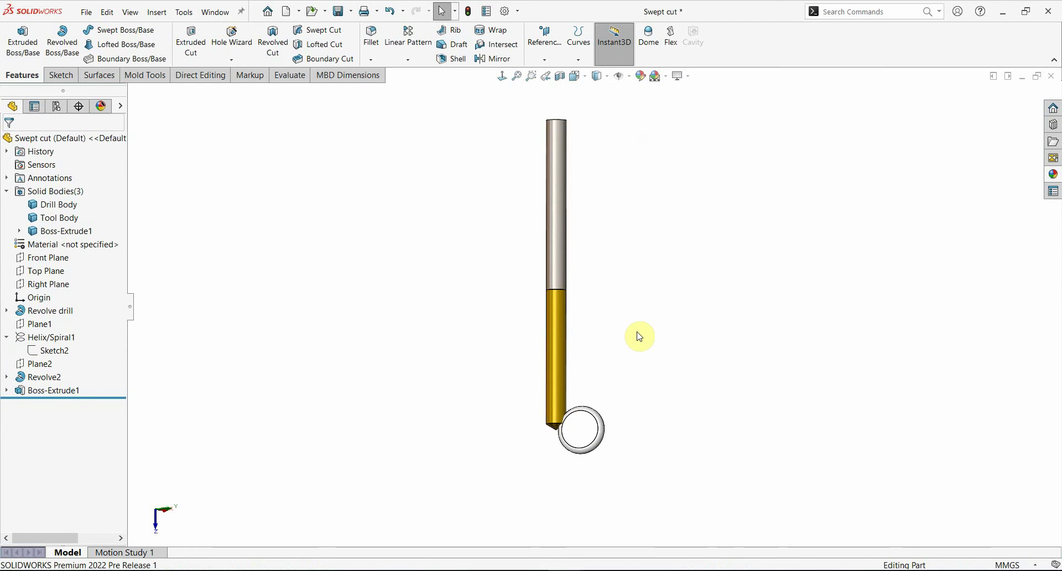
- Tilt the Swept cut part slightly to view the drill and tool bodies
middle_drag(639, 336, 635, 351)
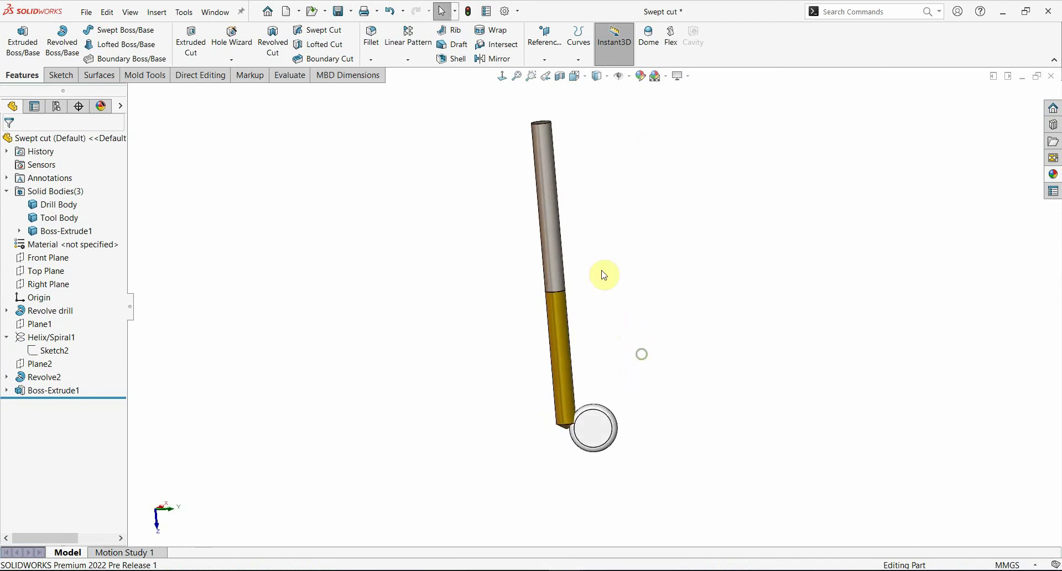
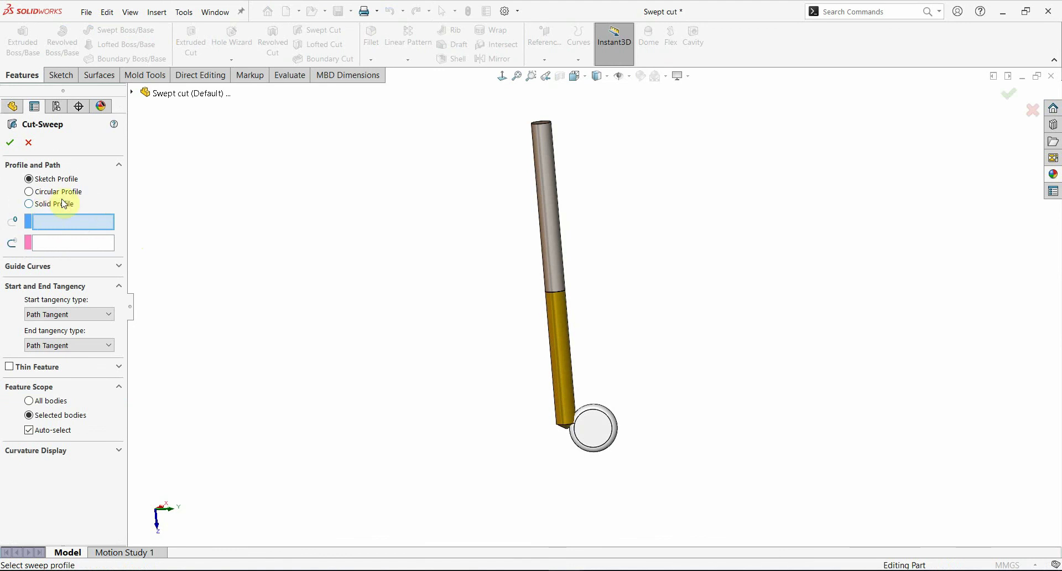
- Switch the cut-sweep to Solid Profile and pick the disc as the tool body
click(118, 285)
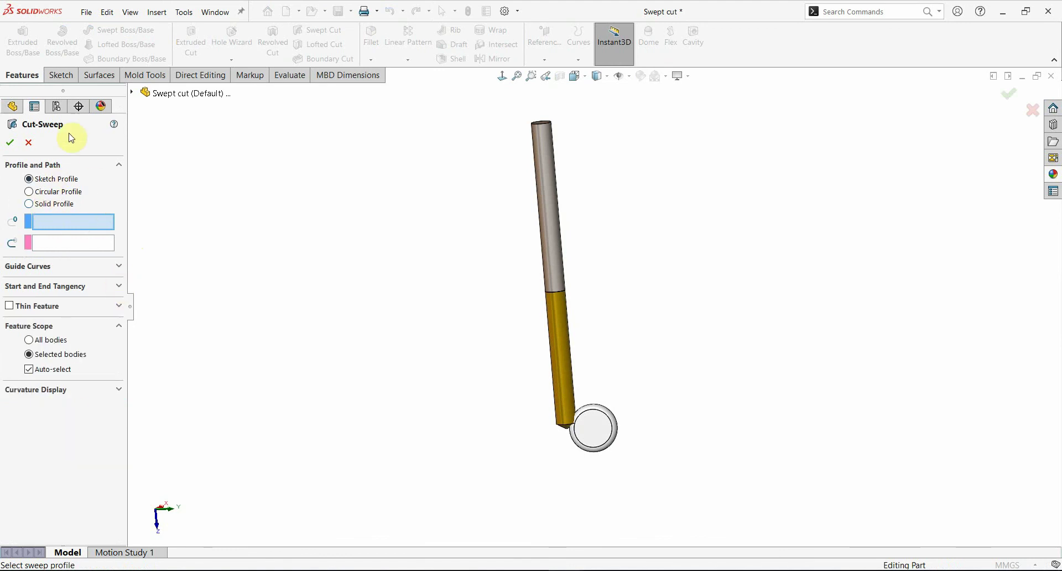
click(101, 38)
click(28, 204)
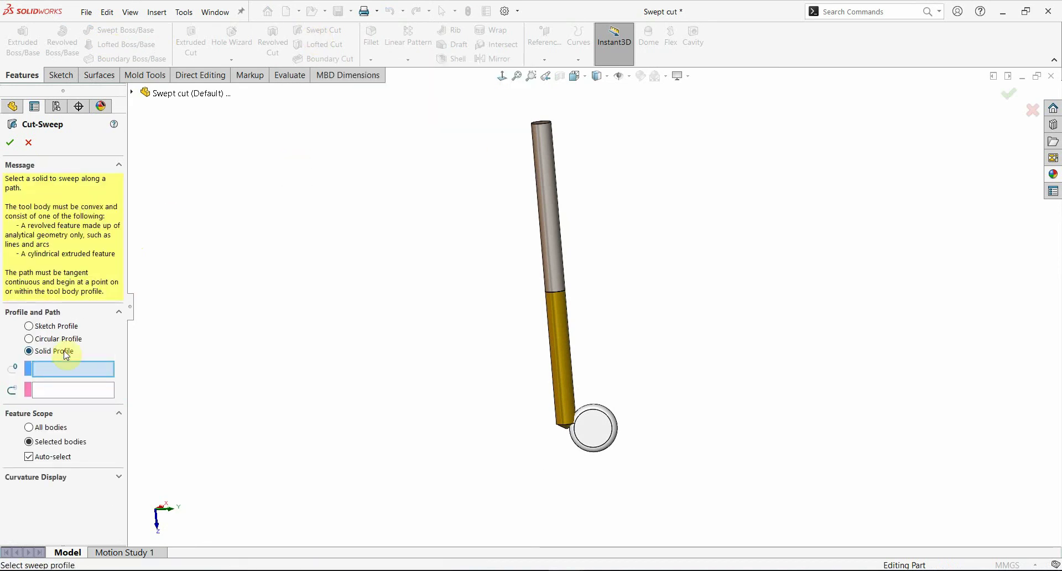
scroll(603, 432, down, 3)
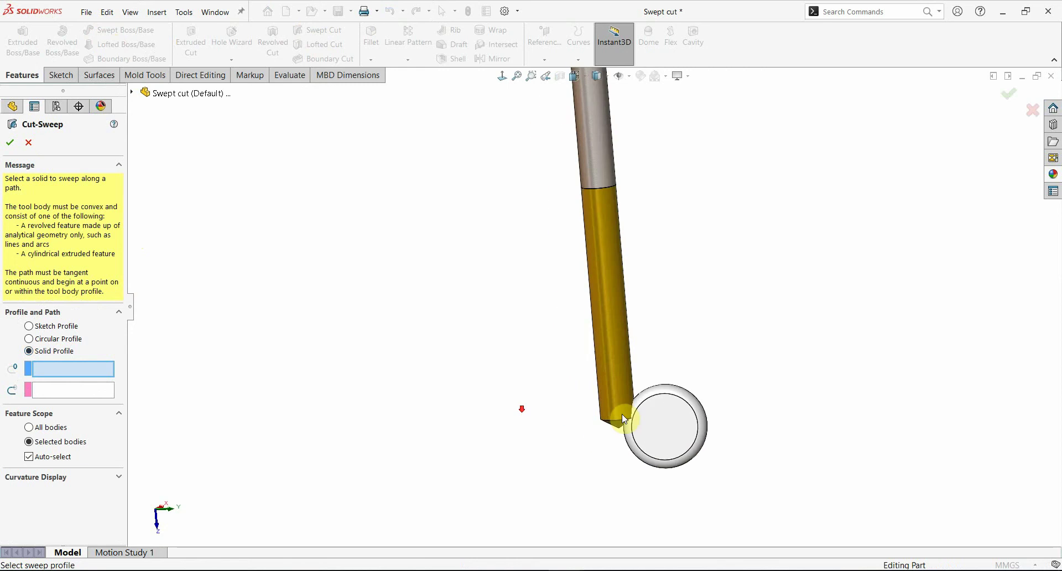
mouse_move(621, 420)
middle_down()
mouse_move(608, 441)
mouse_move(675, 388)
middle_up()
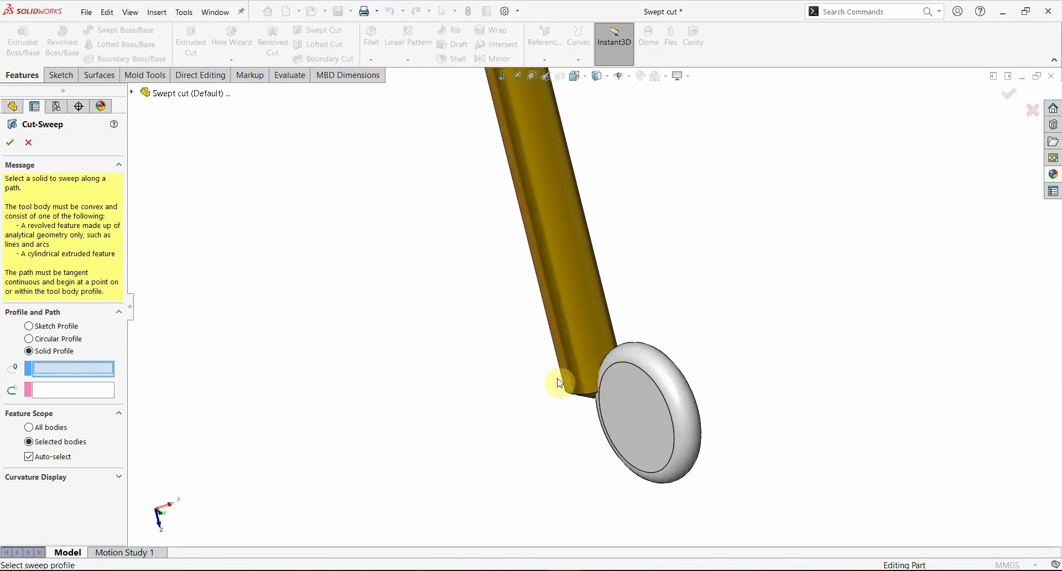
click(673, 381)
- Set Helix/Spiral1 as the sweep path and finish the helical flute cut
scroll(592, 306, up, 1)
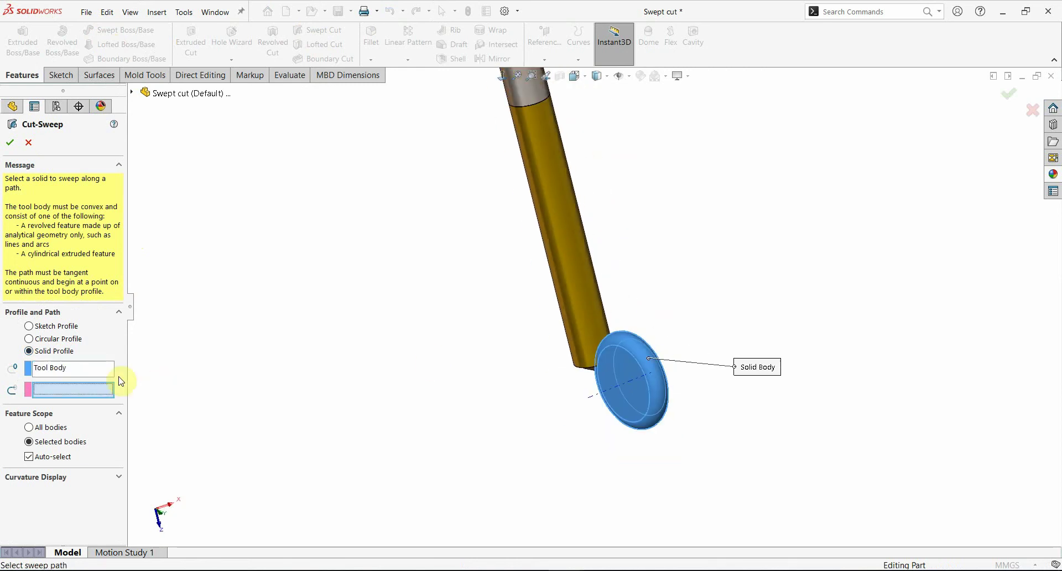
click(132, 93)
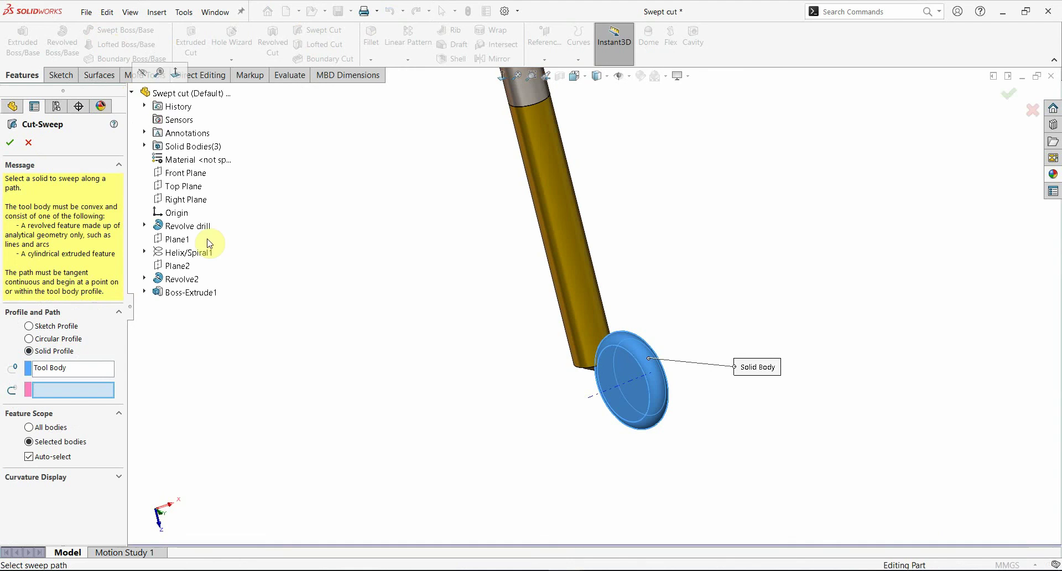
click(191, 254)
mouse_move(520, 301)
middle_down()
mouse_move(421, 279)
mouse_move(600, 244)
middle_up()
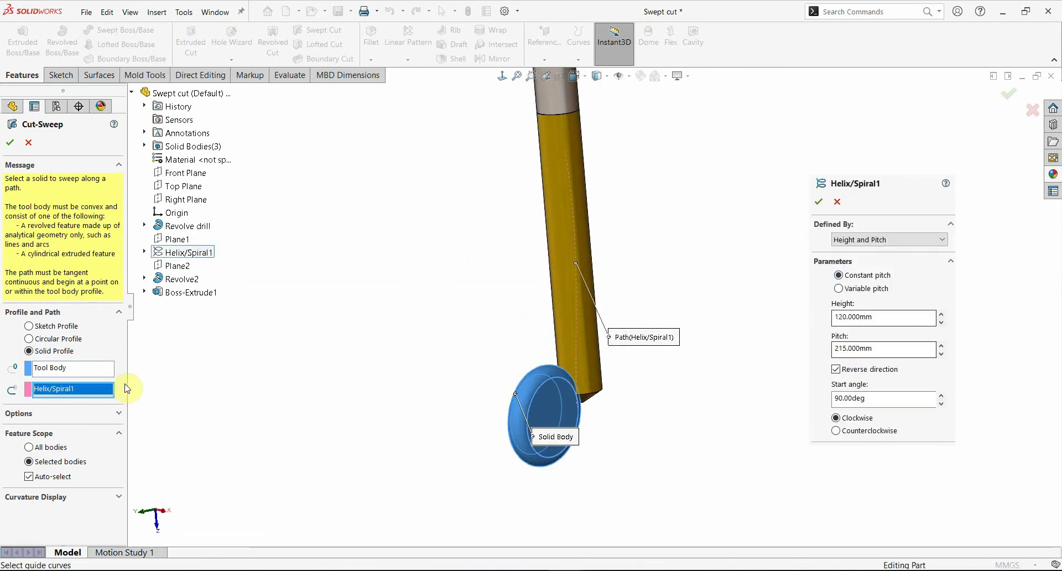
click(10, 143)
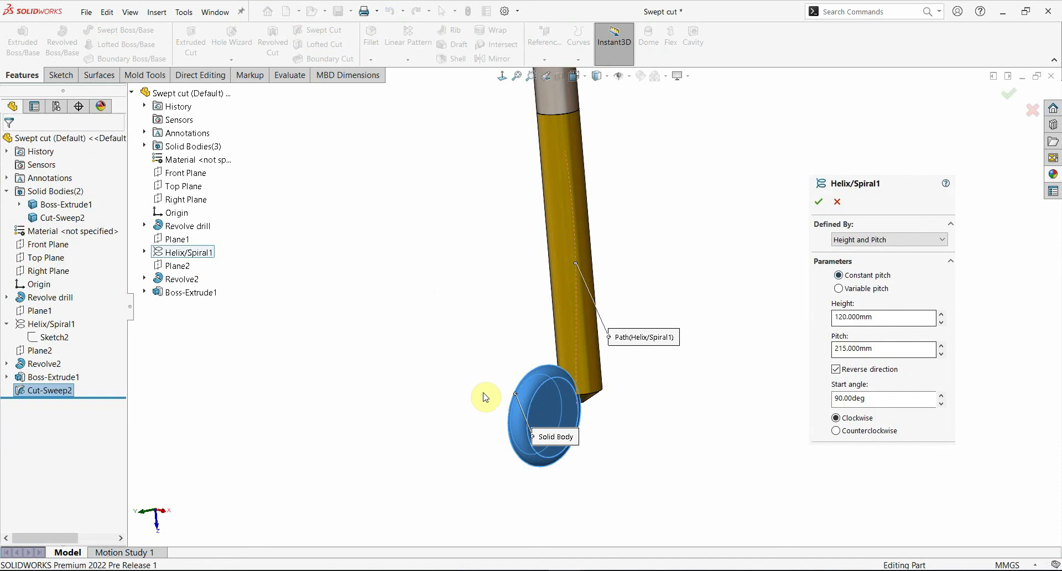
- Select the new Cut-Sweep2 flute on the drill
mouse_move(534, 416)
middle_down()
mouse_move(467, 357)
mouse_move(364, 356)
mouse_move(321, 332)
mouse_move(379, 355)
mouse_move(389, 330)
mouse_move(415, 391)
middle_up()
scroll(530, 199, down, 3)
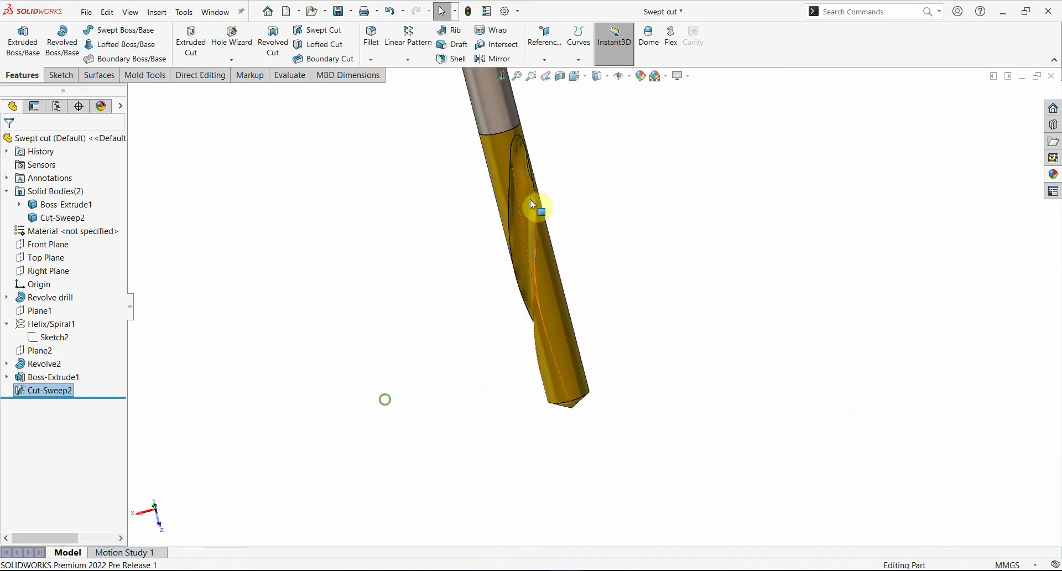
scroll(526, 304, down, 2)
mouse_move(526, 304)
middle_down()
mouse_move(519, 257)
mouse_move(538, 149)
mouse_move(529, 168)
middle_up()
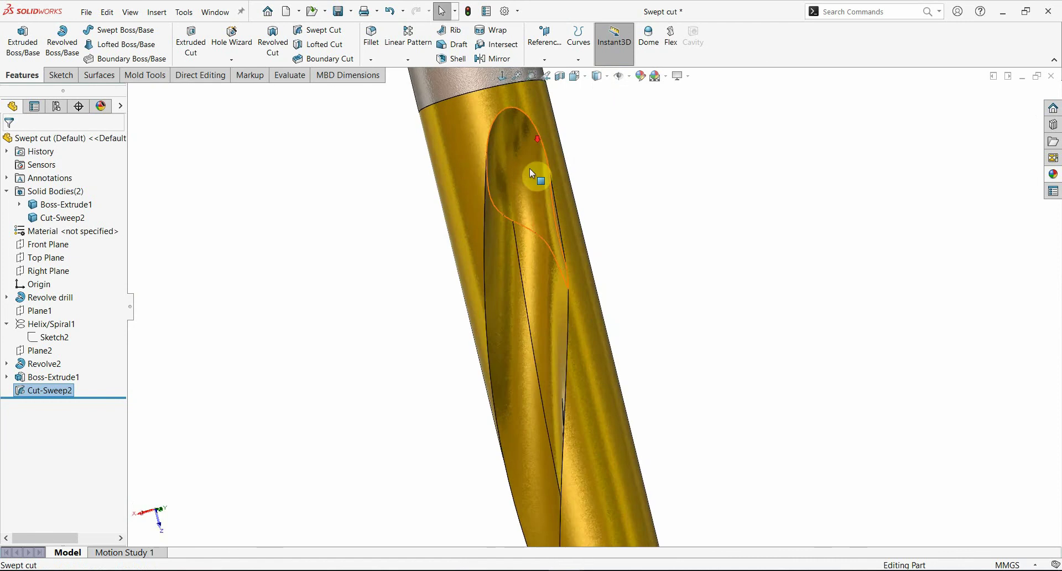
scroll(529, 168, down, 2)
click(527, 165)
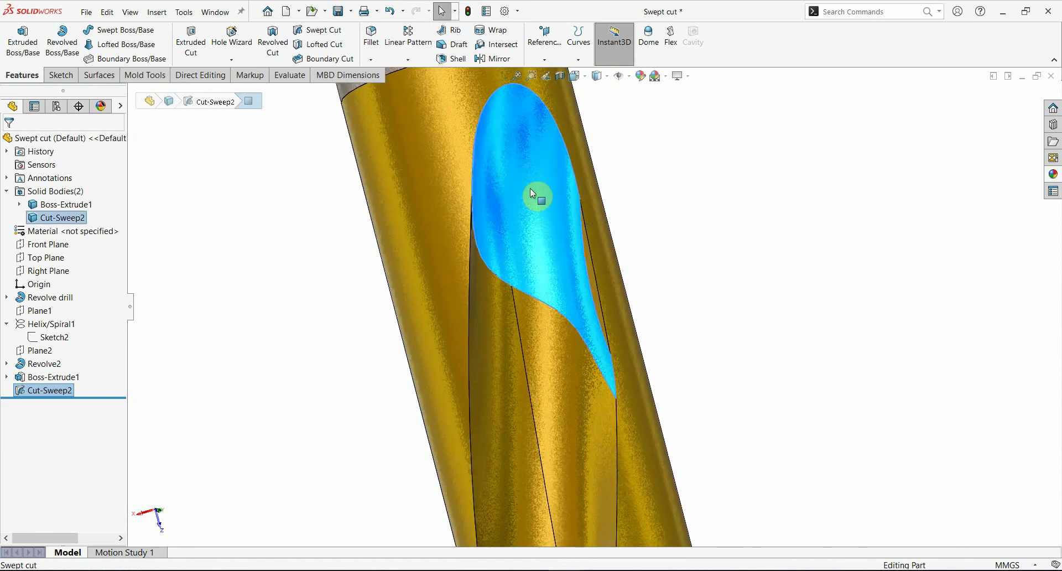
scroll(530, 188, up, 5)
scroll(603, 396, up, 2)
mouse_move(603, 396)
middle_down()
mouse_move(702, 386)
mouse_move(612, 419)
mouse_move(652, 374)
mouse_move(604, 394)
mouse_move(635, 398)
mouse_move(558, 383)
middle_up()
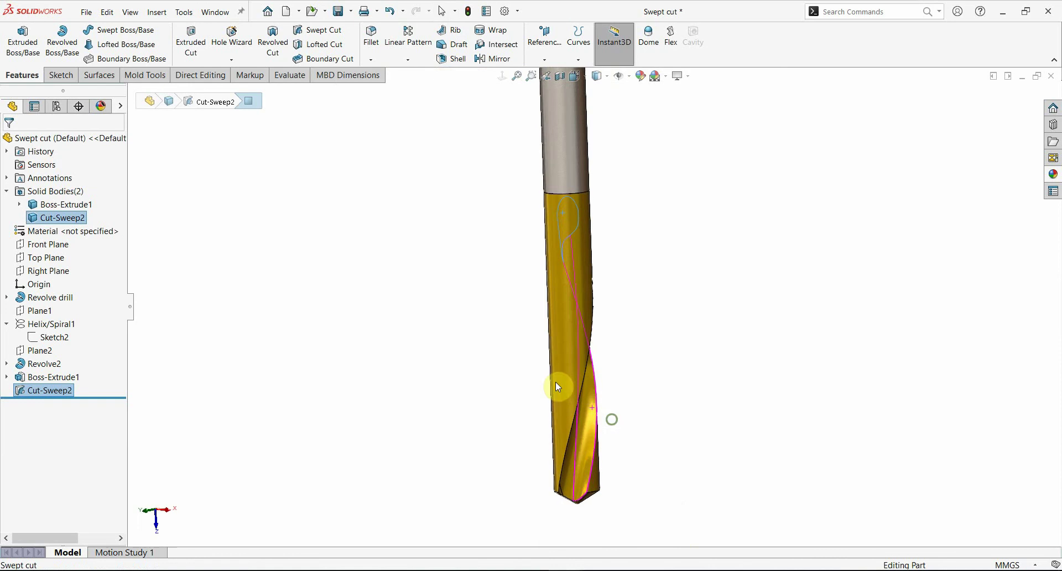
- Circular-pattern the flute about the shank face, 2 instances over 360°
click(408, 59)
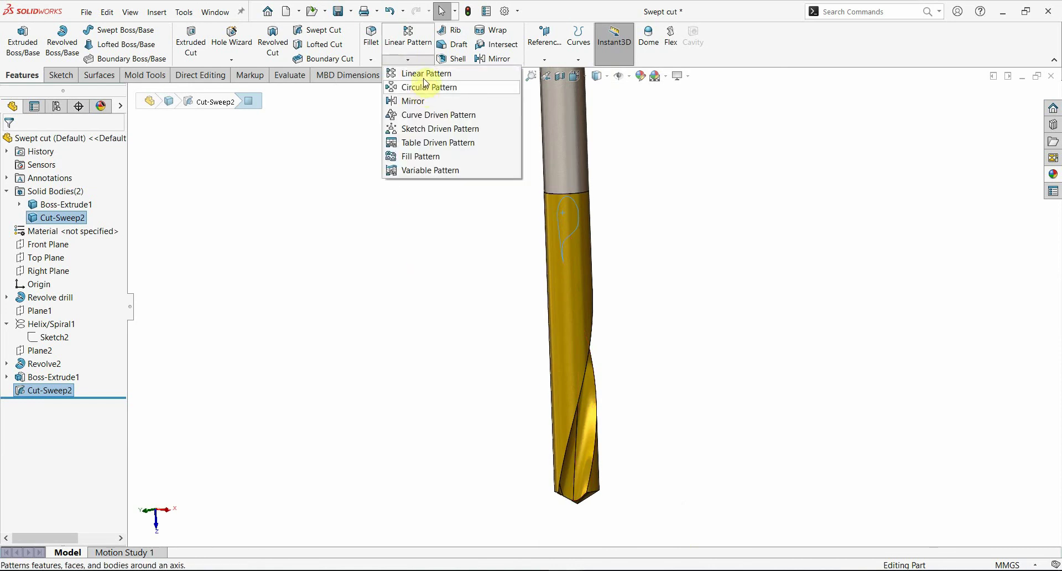
click(425, 87)
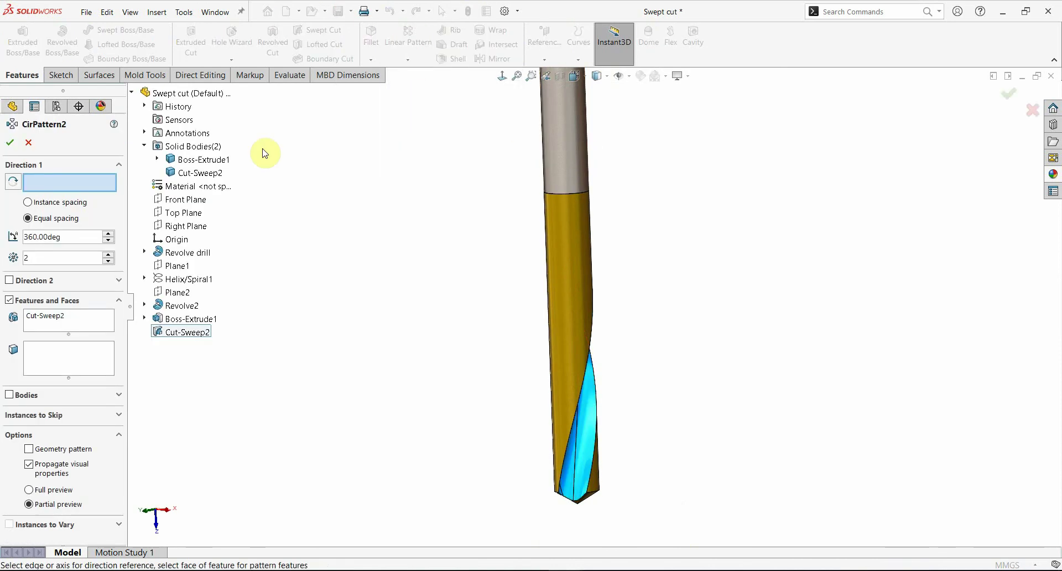
click(562, 147)
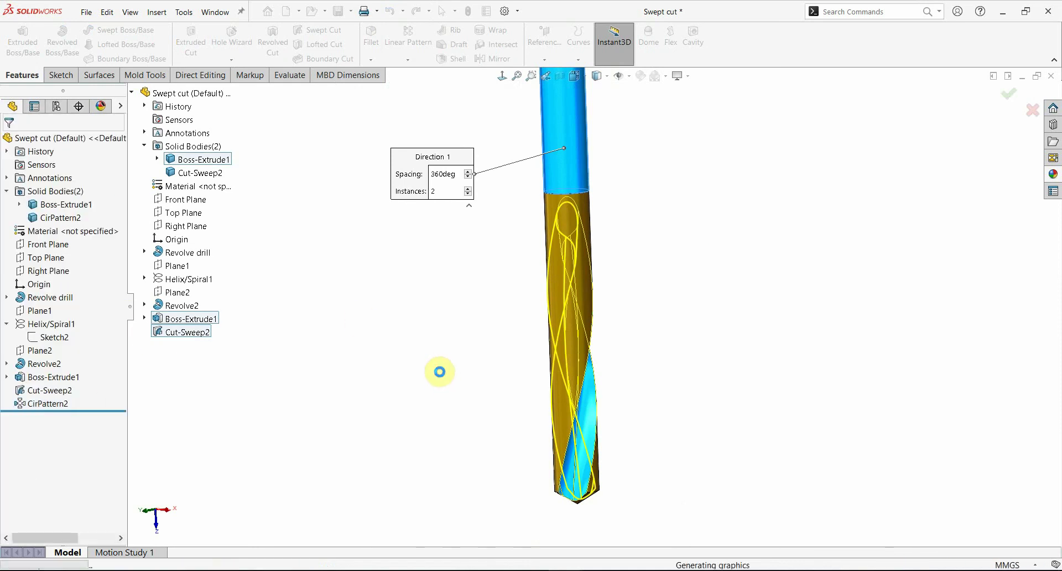
mouse_move(573, 382)
middle_down()
mouse_move(706, 388)
mouse_move(440, 351)
middle_up()
click(57, 329)
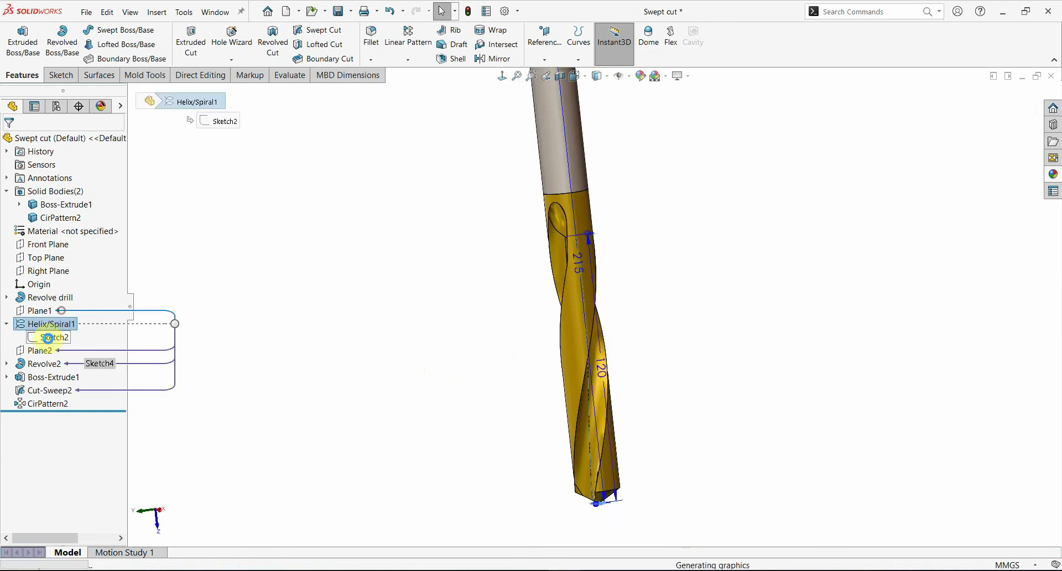
scroll(541, 490, down, 3)
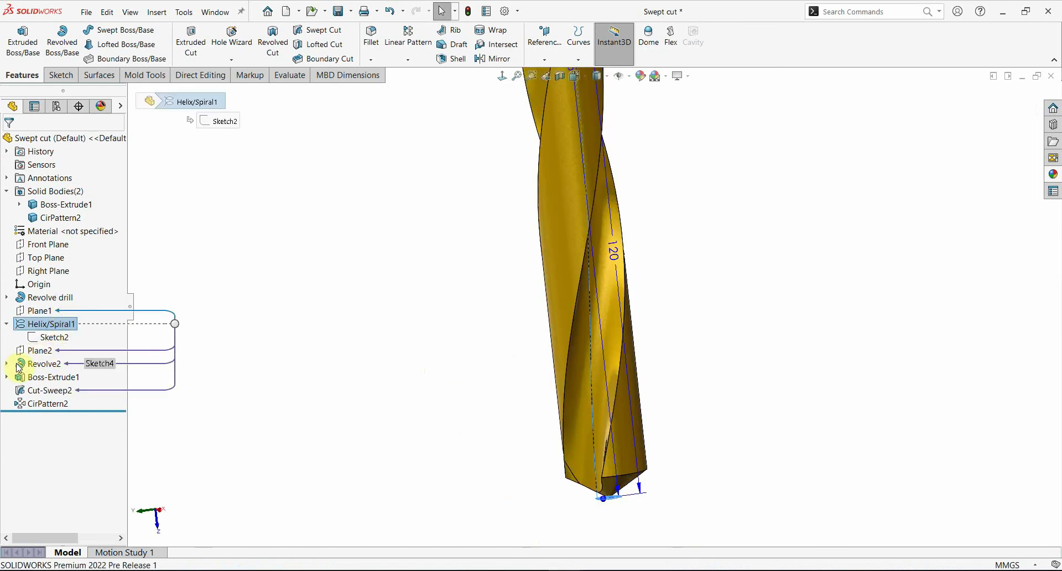
click(45, 364)
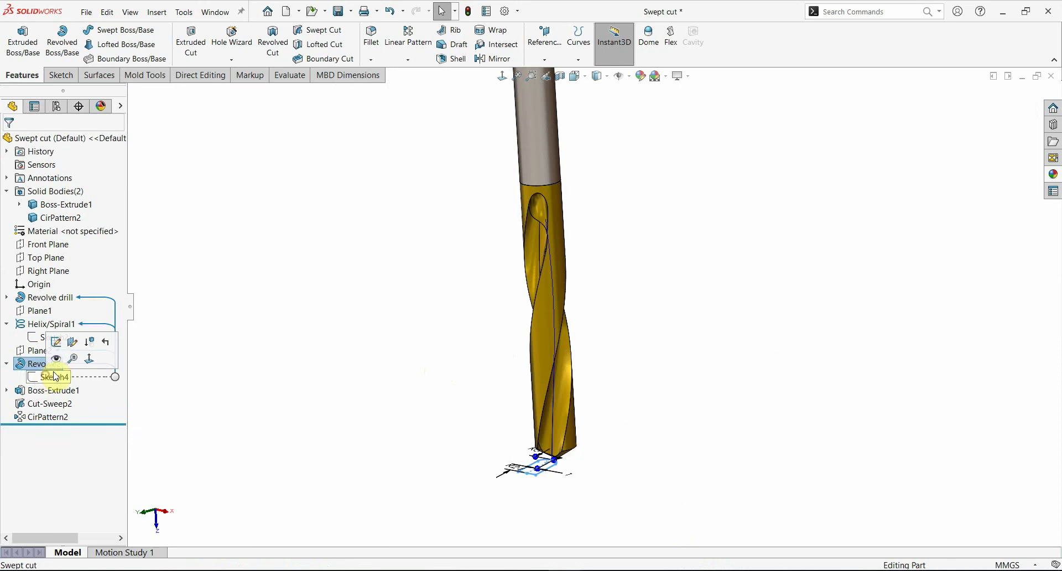
scroll(541, 463, down, 3)
scroll(546, 446, down, 2)
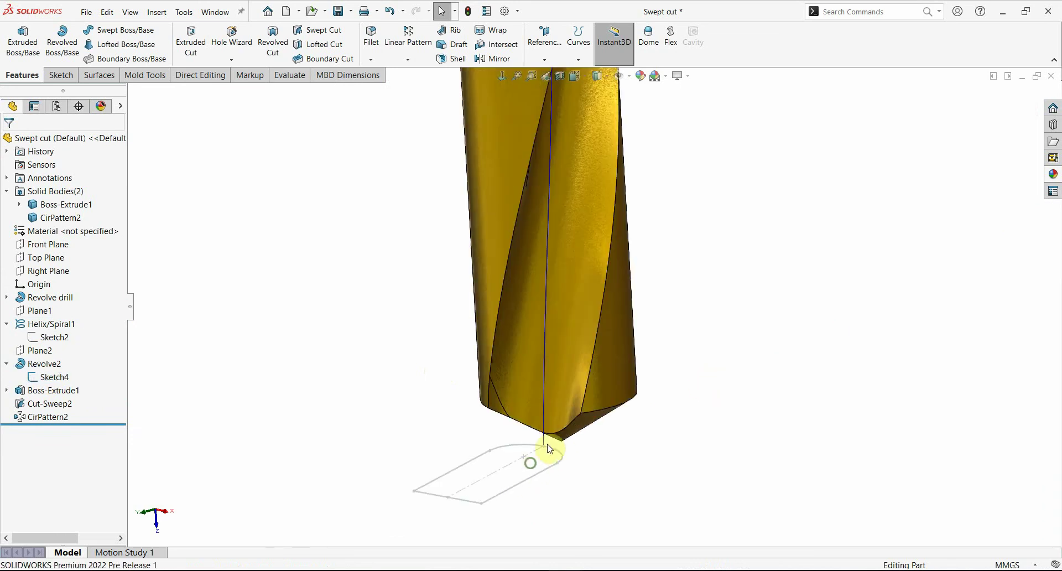
mouse_move(546, 446)
middle_down()
mouse_move(569, 387)
mouse_move(564, 446)
mouse_move(543, 446)
middle_up()
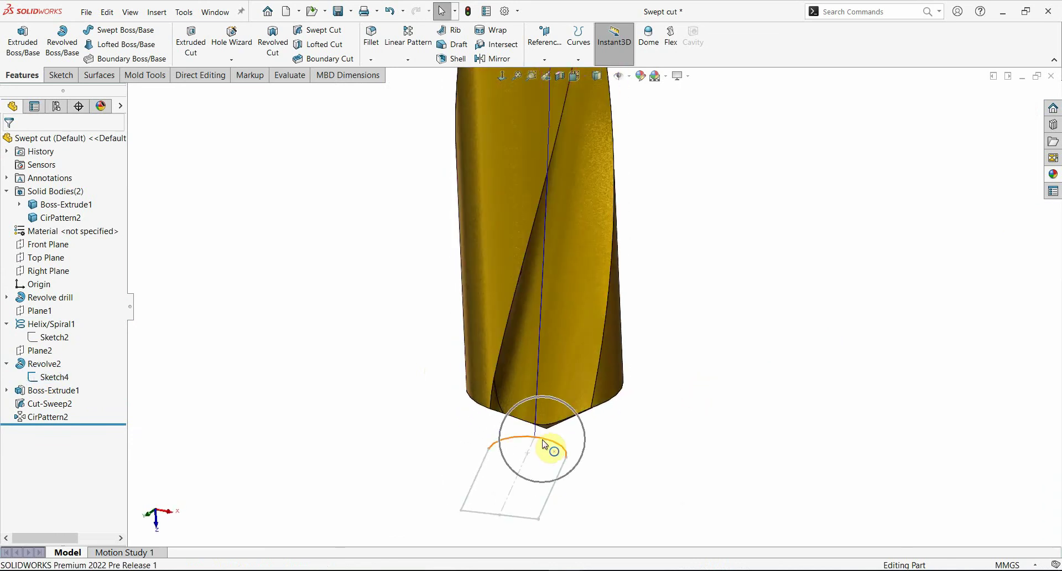
right_click(34, 353)
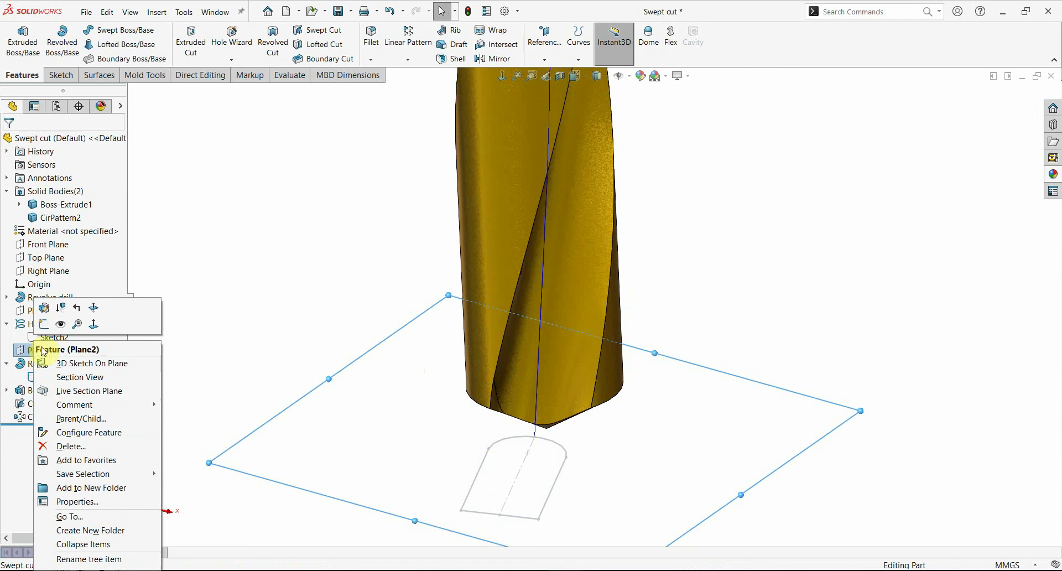
click(45, 309)
scroll(622, 395, up, 3)
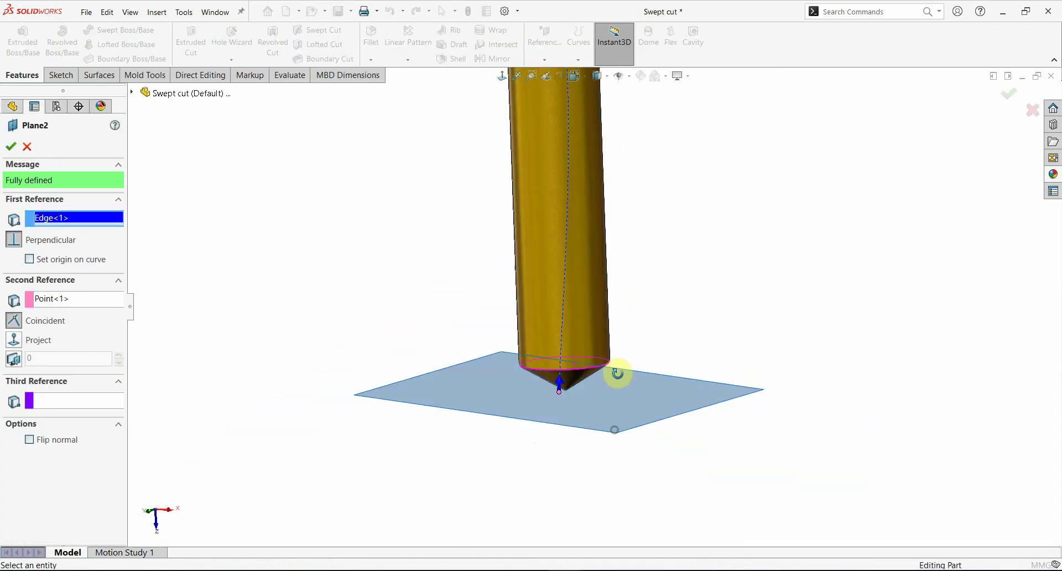
middle_drag(616, 372, 626, 427)
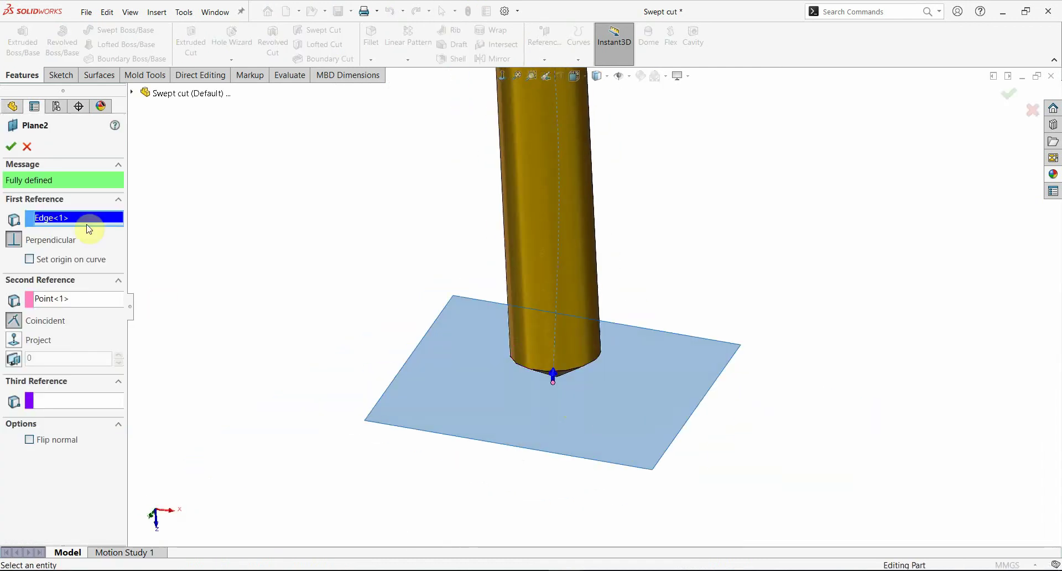
click(27, 147)
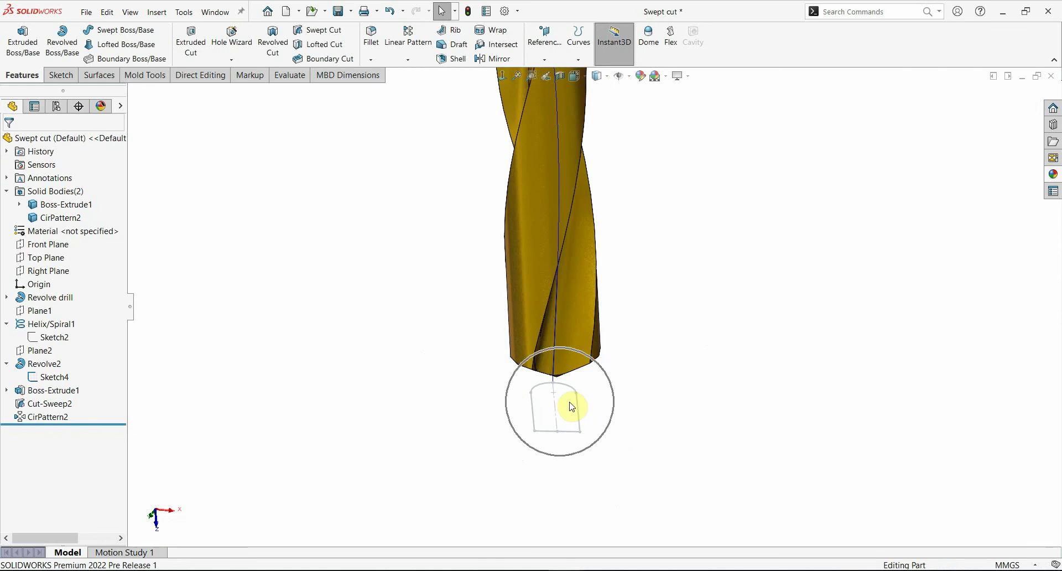
click(43, 366)
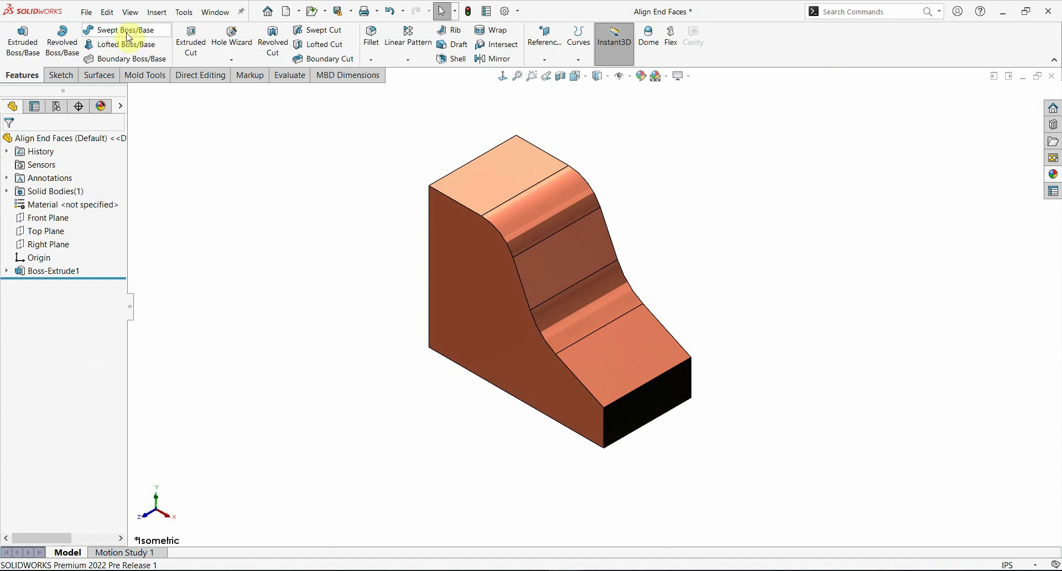
- Start a circular-profile swept cut along the top, fillet and side edges grouped as an open path
click(330, 32)
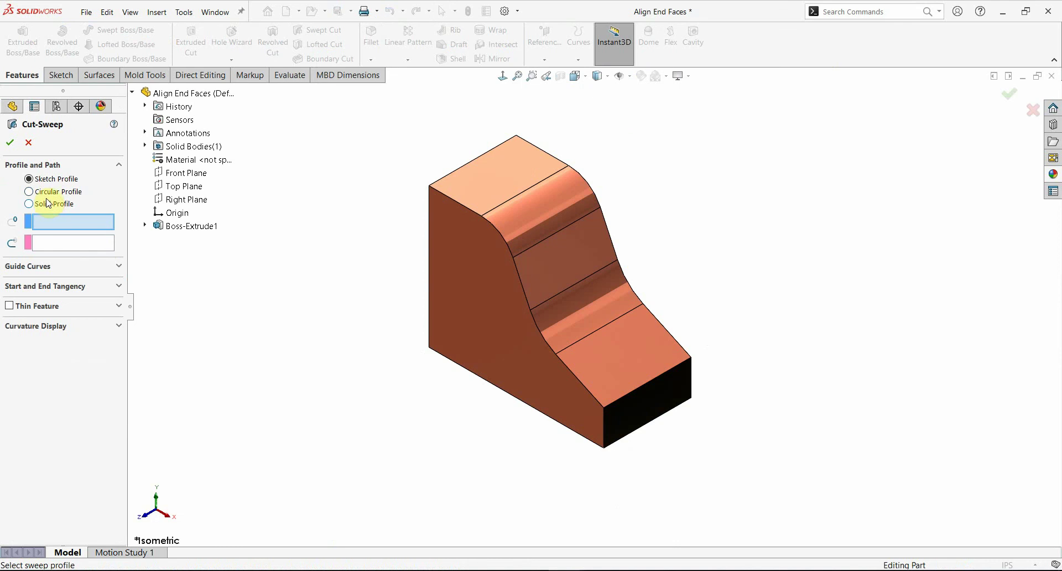
click(46, 191)
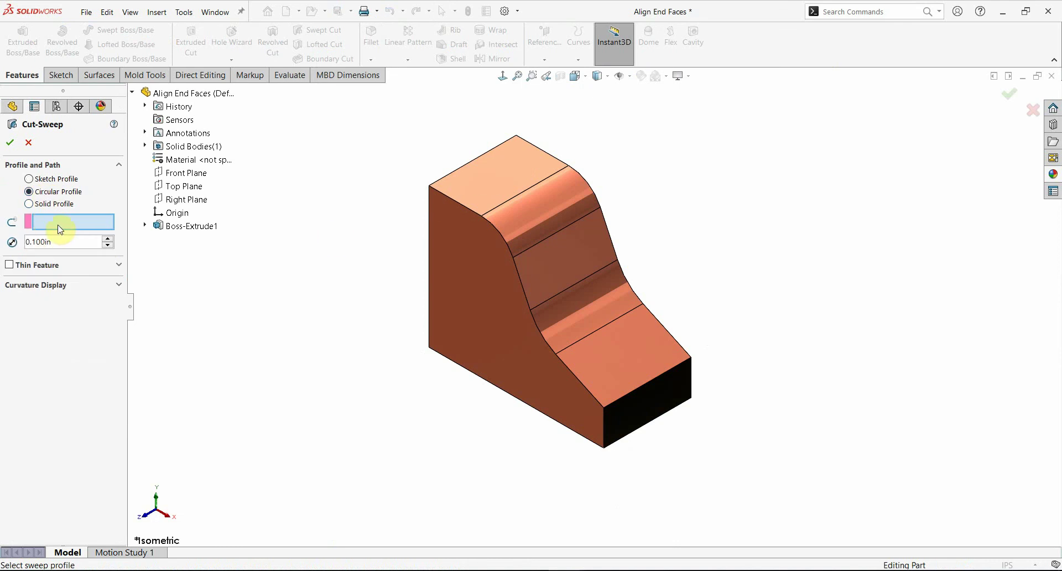
click(60, 228)
right_click(59, 227)
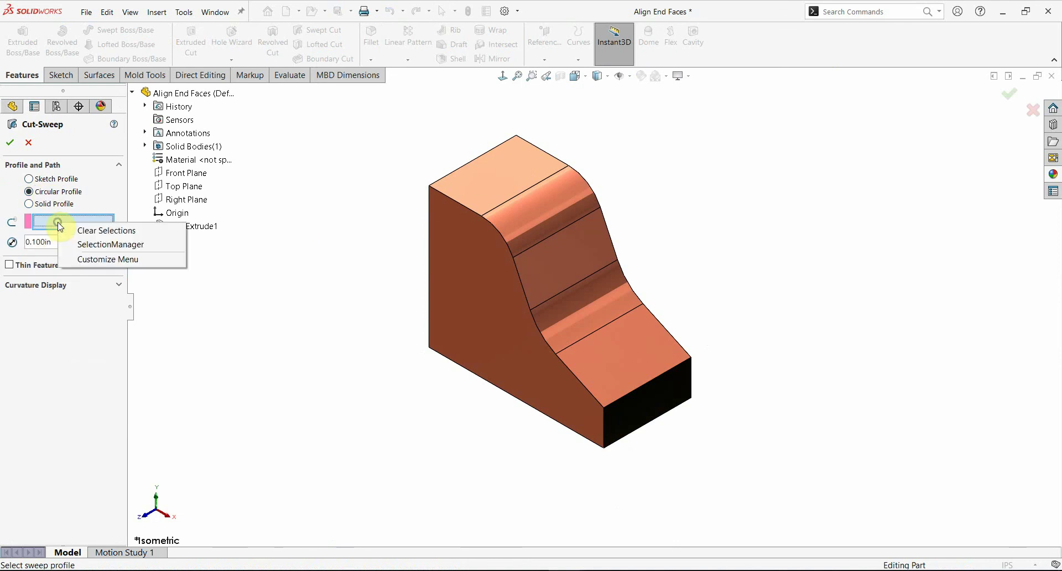
click(89, 244)
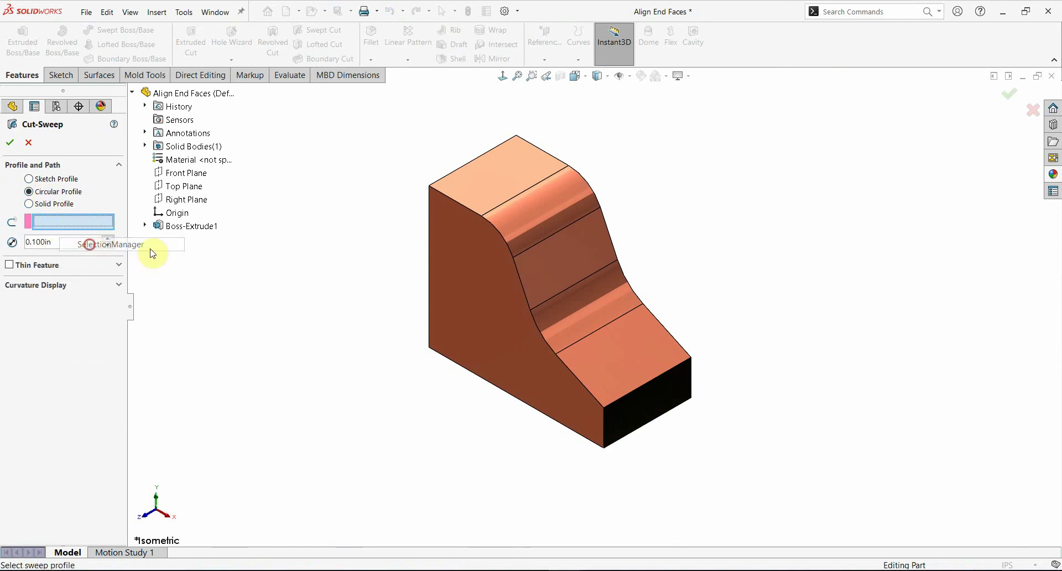
click(460, 205)
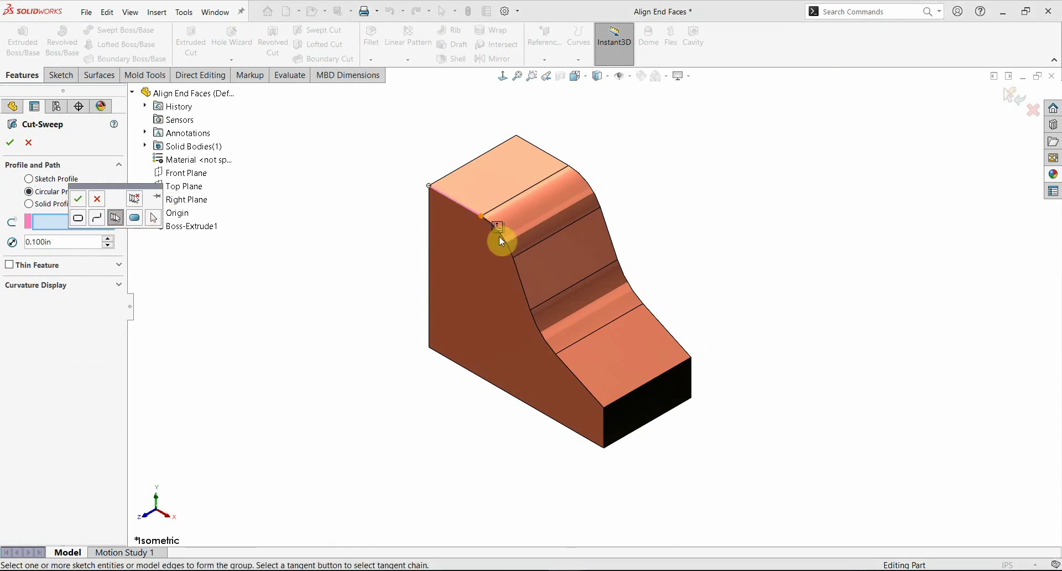
click(505, 241)
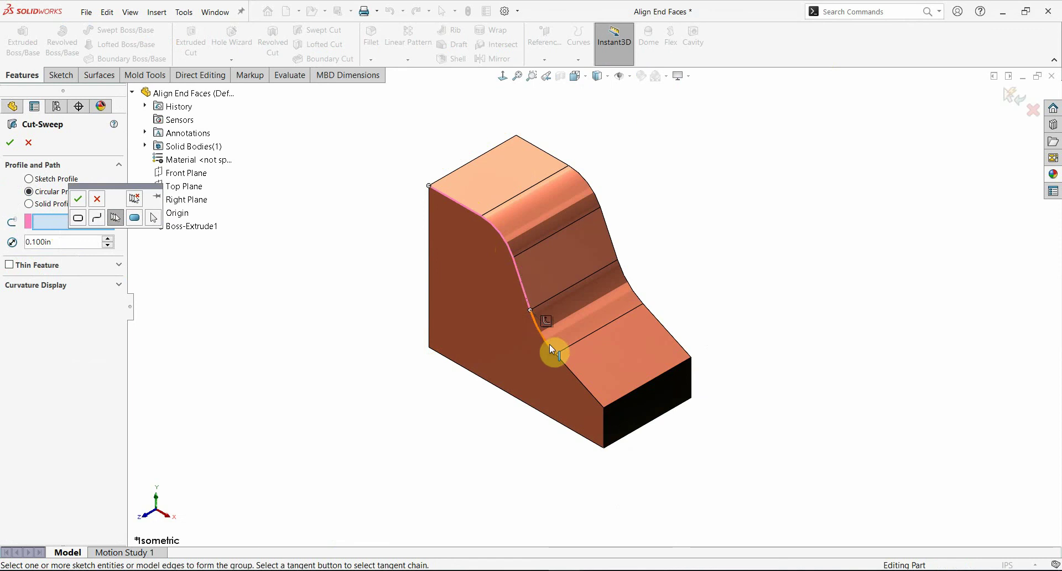
click(586, 386)
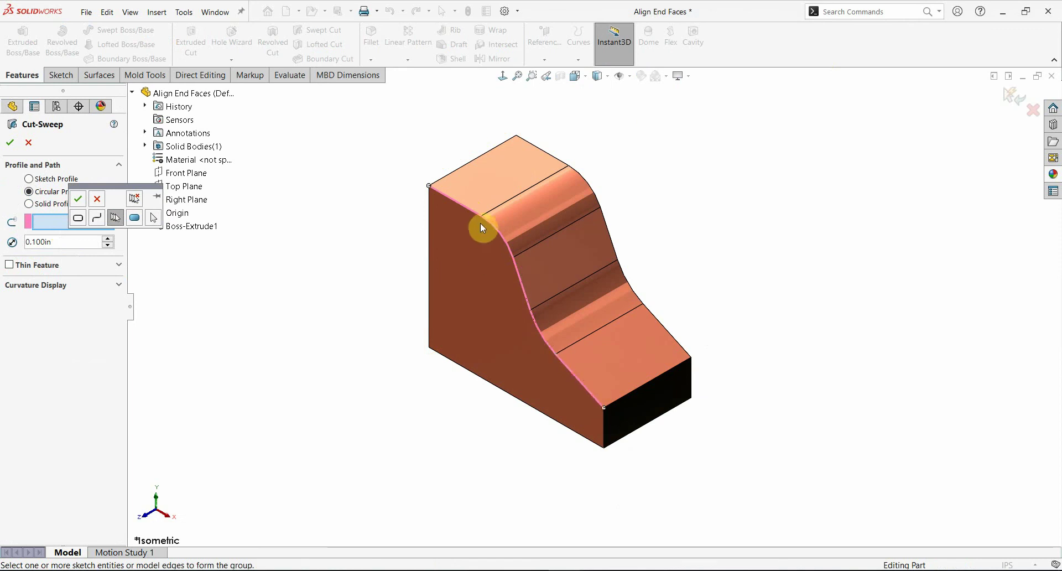
click(83, 194)
- Set the circular profile diameter to 0.700in
click(55, 240)
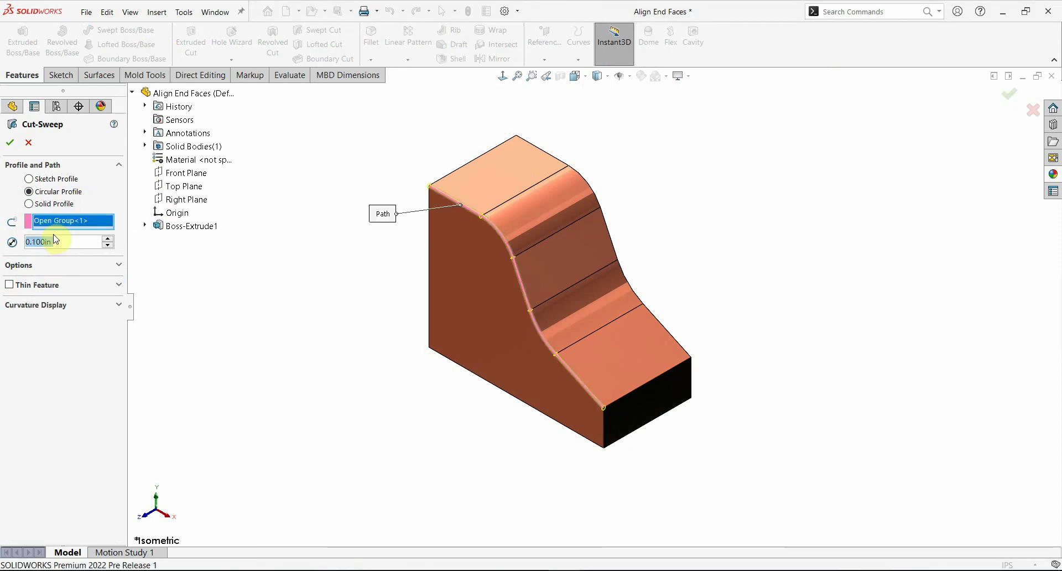
click(109, 244)
click(109, 243)
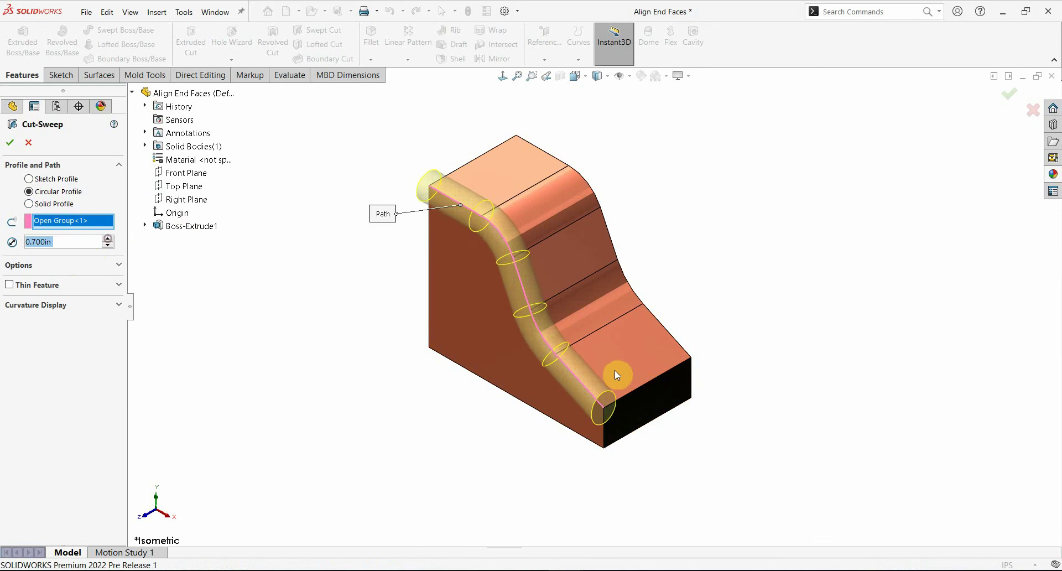
mouse_move(611, 375)
middle_down()
mouse_move(642, 366)
mouse_move(503, 389)
middle_up()
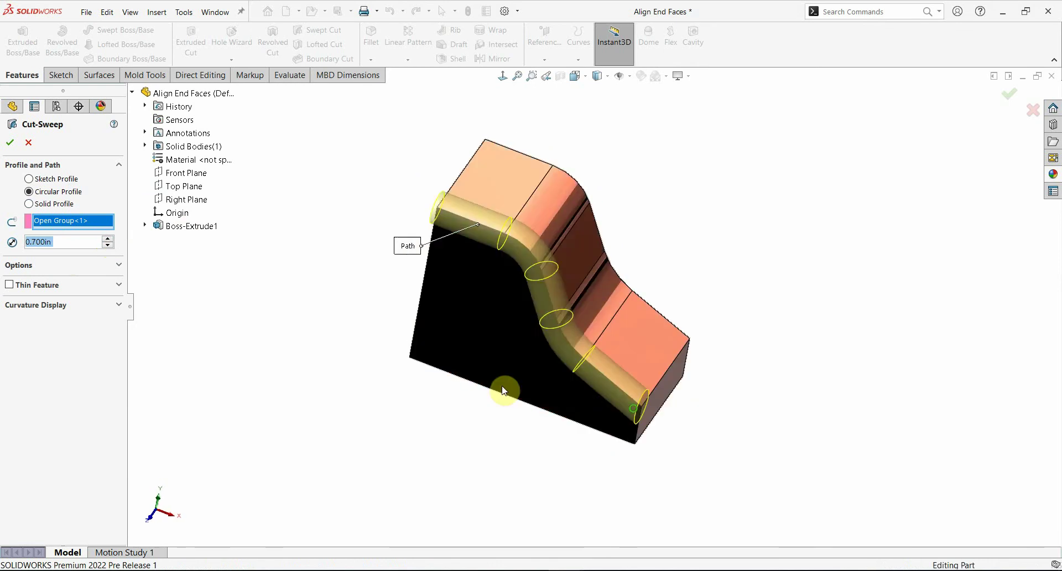
- Leave Align with end faces unchecked and accept the groove as Cut-Sweep1
click(35, 269)
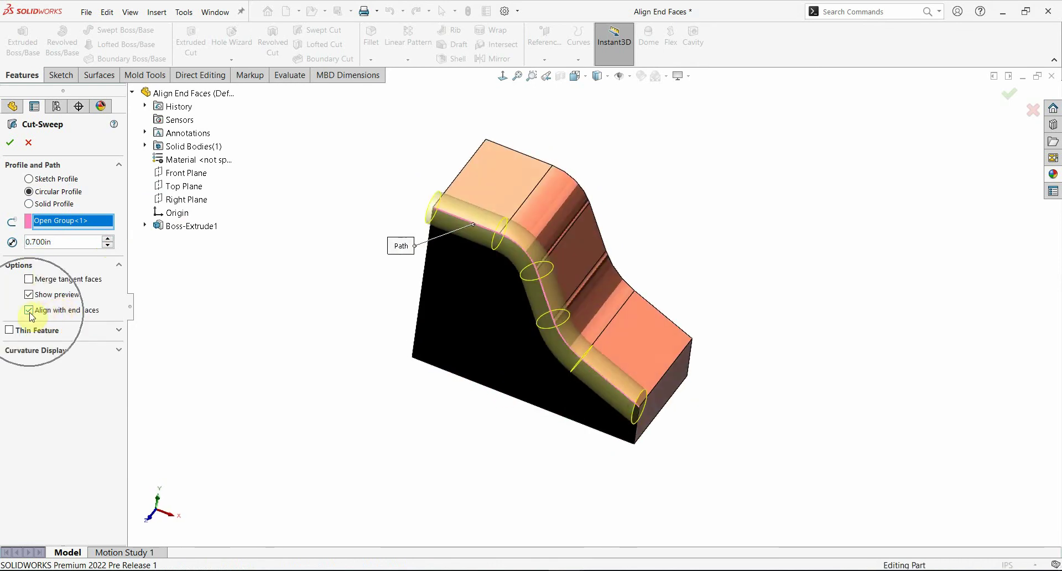
click(69, 315)
click(71, 315)
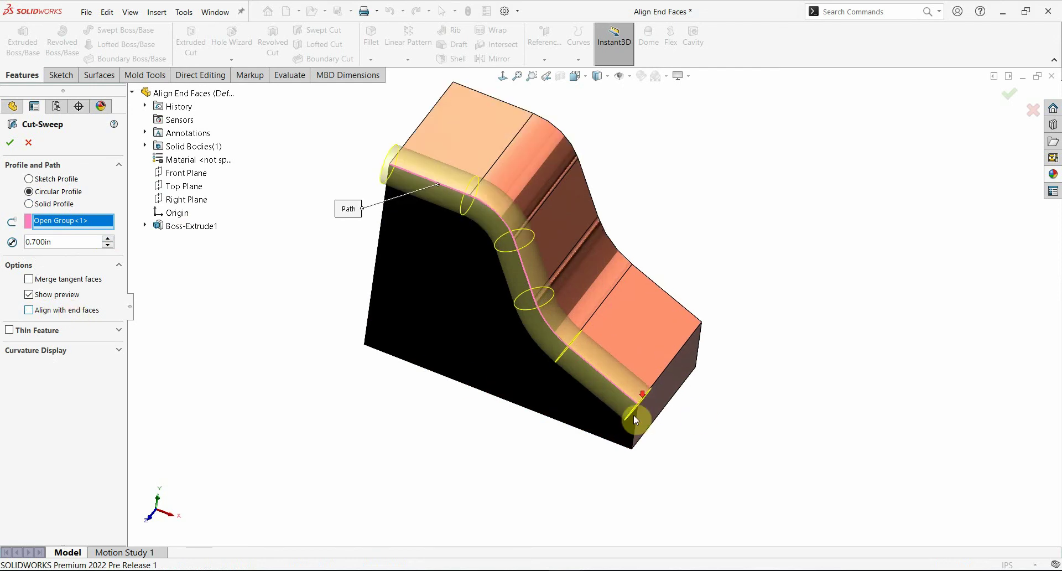
scroll(633, 414, down, 5)
mouse_move(621, 387)
middle_down()
mouse_move(638, 270)
mouse_move(650, 375)
mouse_move(639, 374)
mouse_move(652, 406)
mouse_move(636, 346)
middle_up()
click(10, 143)
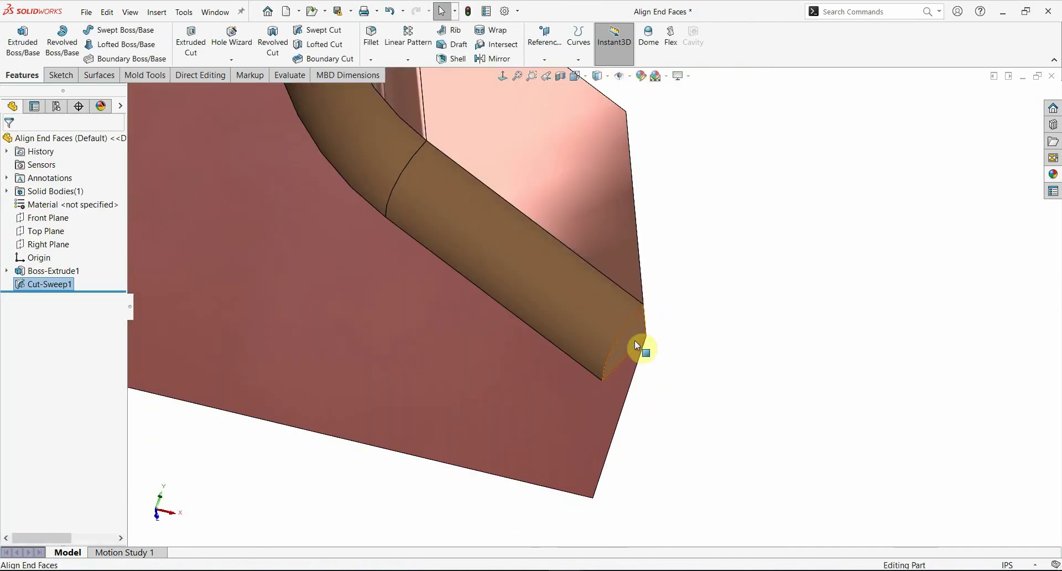
- Edit Cut-Sweep1 to enable Align with end faces, then zoom to fit the part
right_click(52, 283)
click(73, 252)
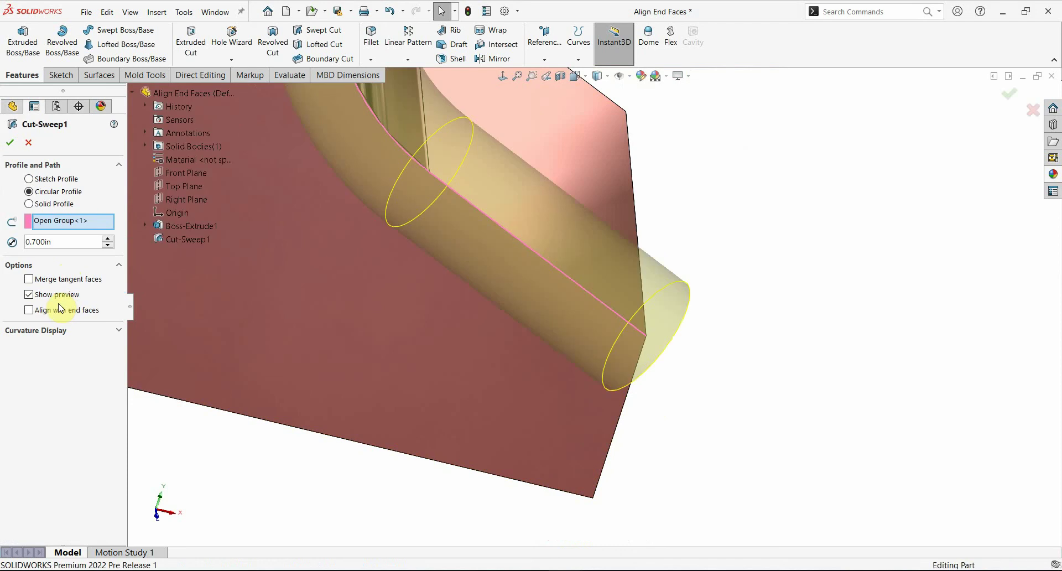
click(55, 312)
click(11, 143)
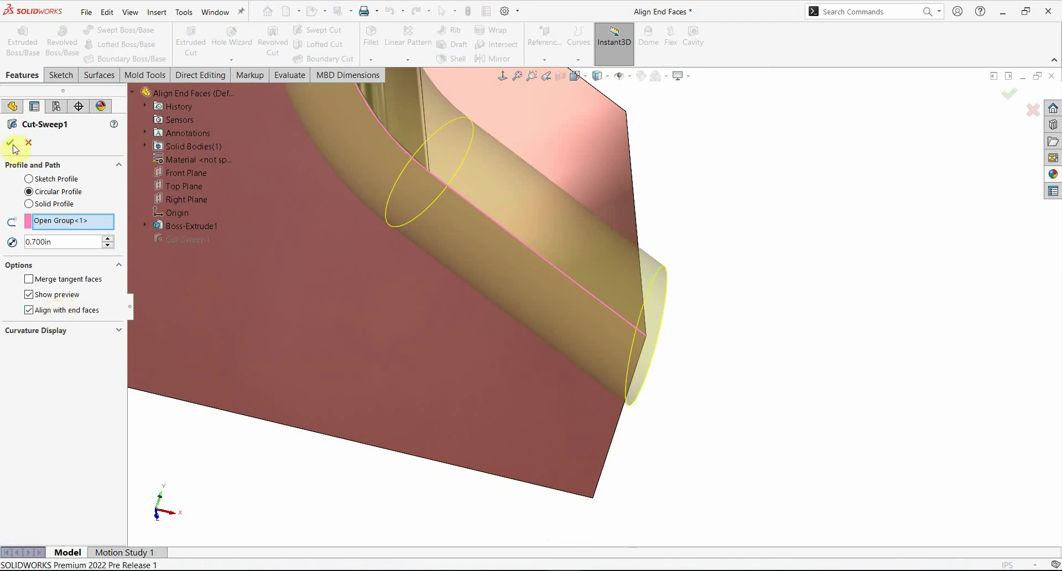
middle_drag(659, 360, 602, 332)
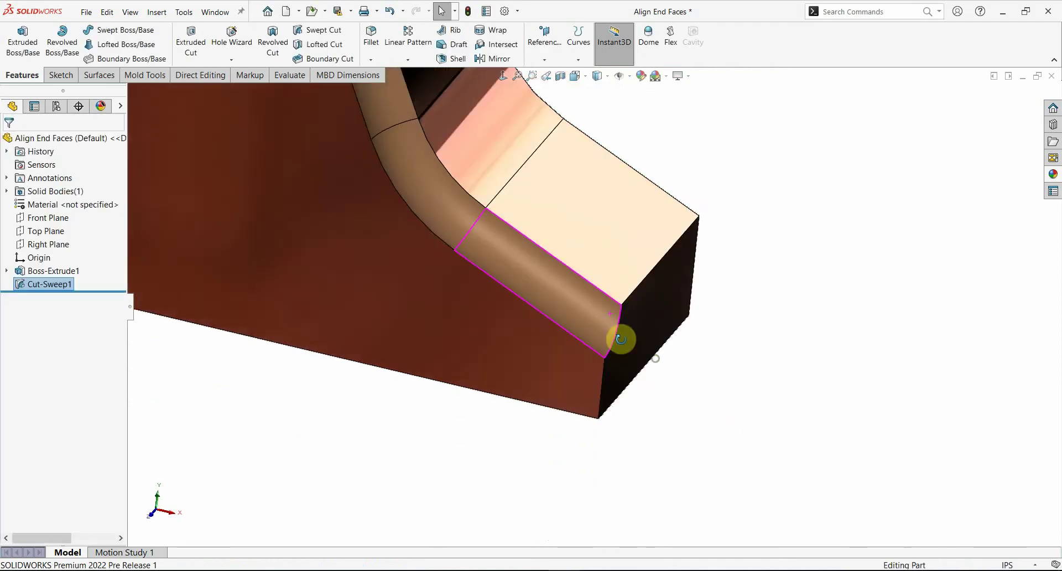
key(f)
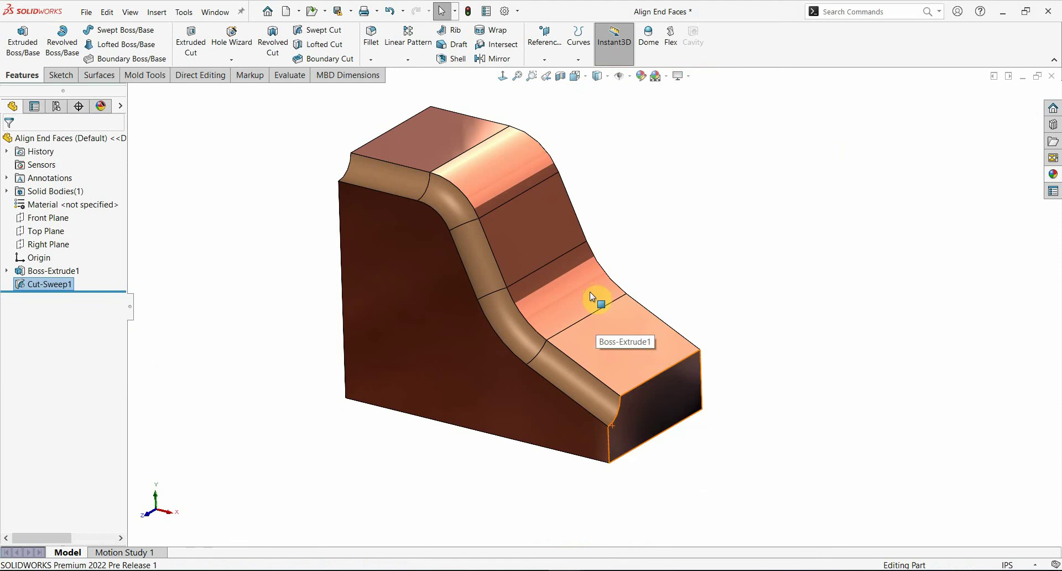